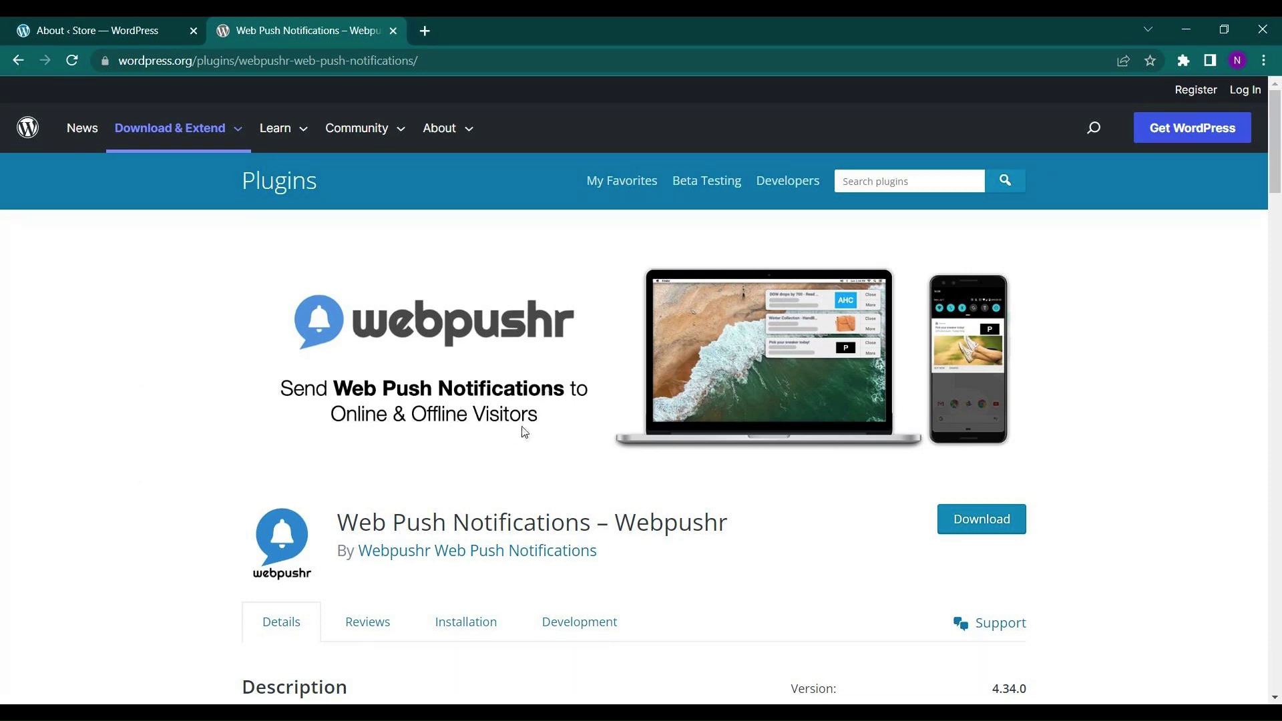
Go to Plugins > Add New in the store's WordPress admin
scroll(525, 432, "down", 2)
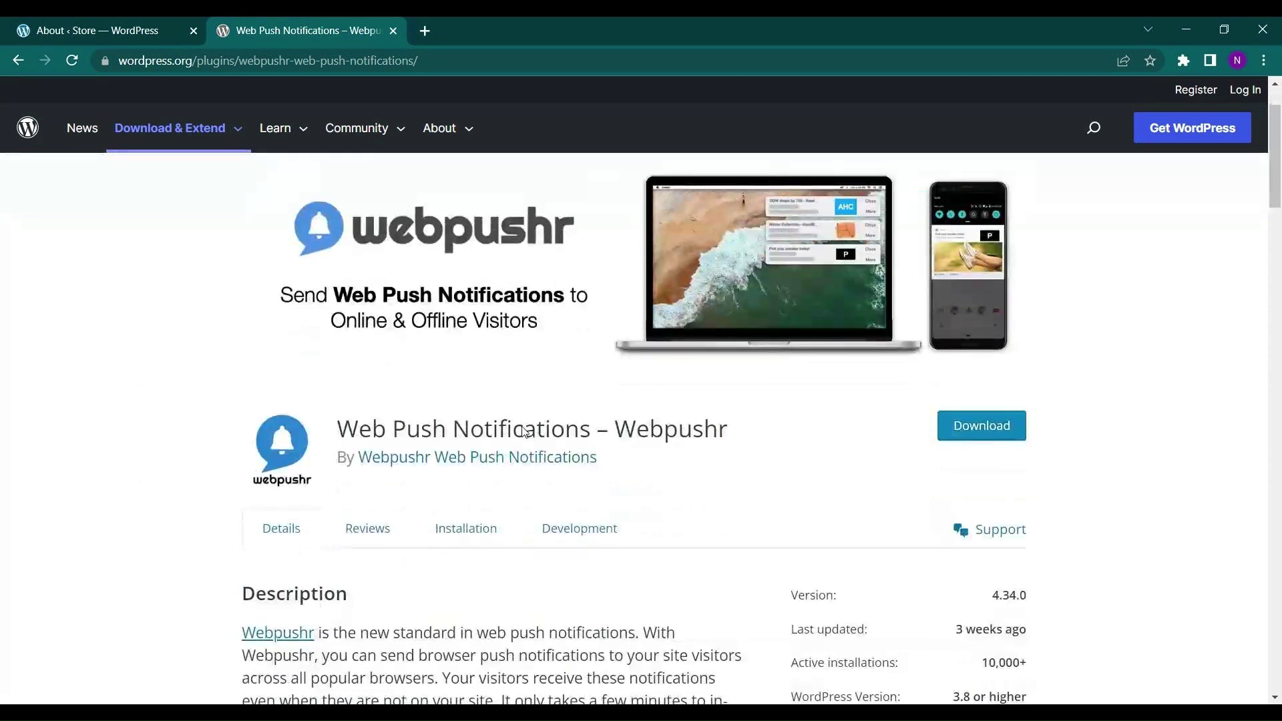
scroll(525, 433, "up", 1)
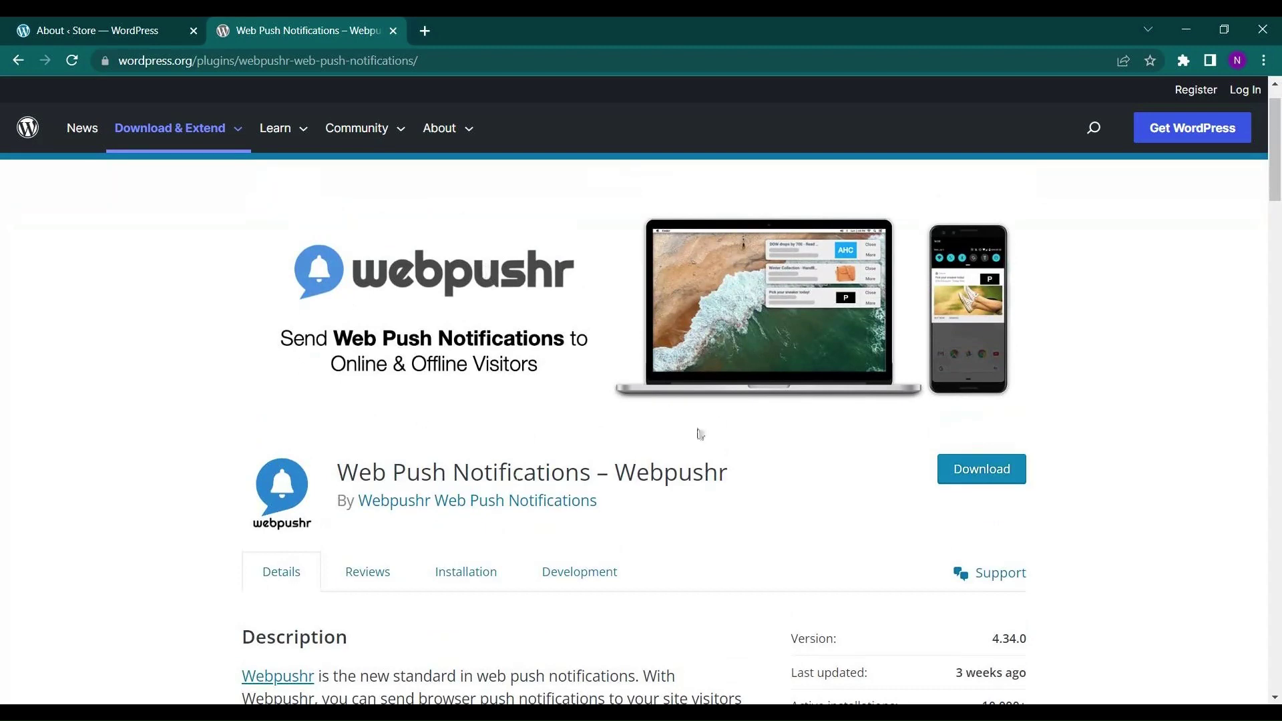
scroll(817, 307, "up", 5)
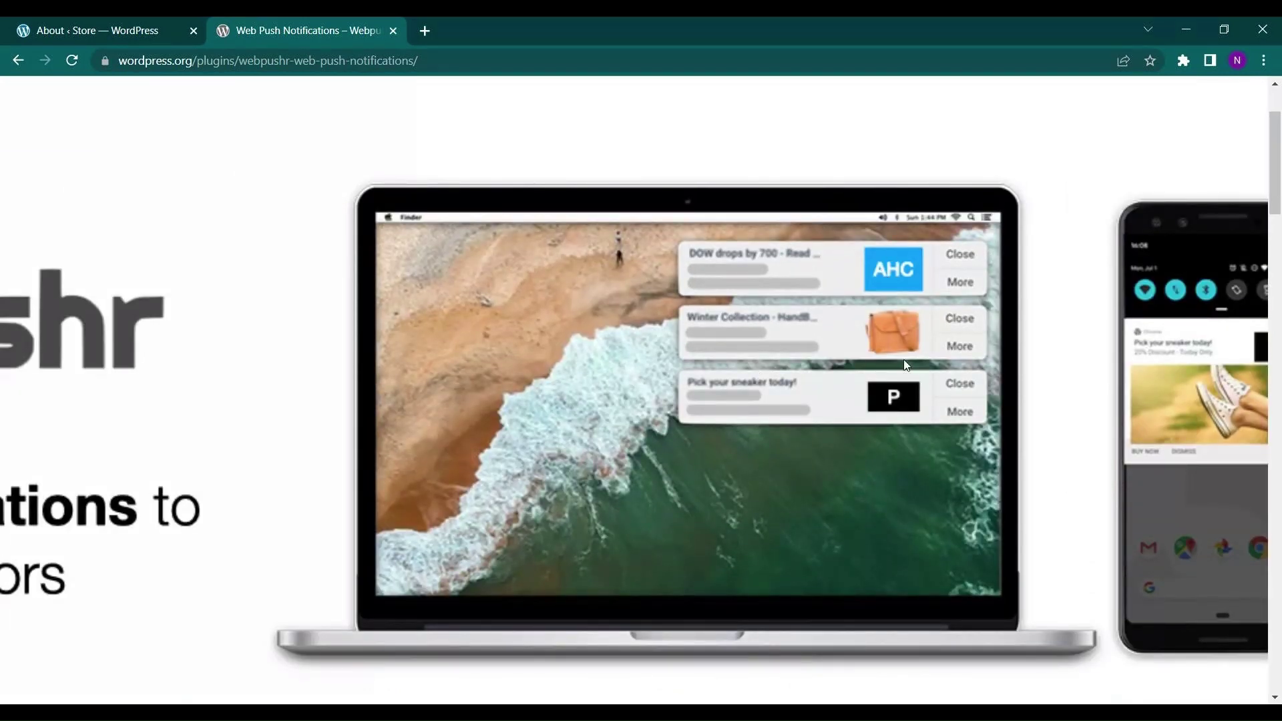
scroll(902, 358, "right", 5)
scroll(903, 358, "down", 5)
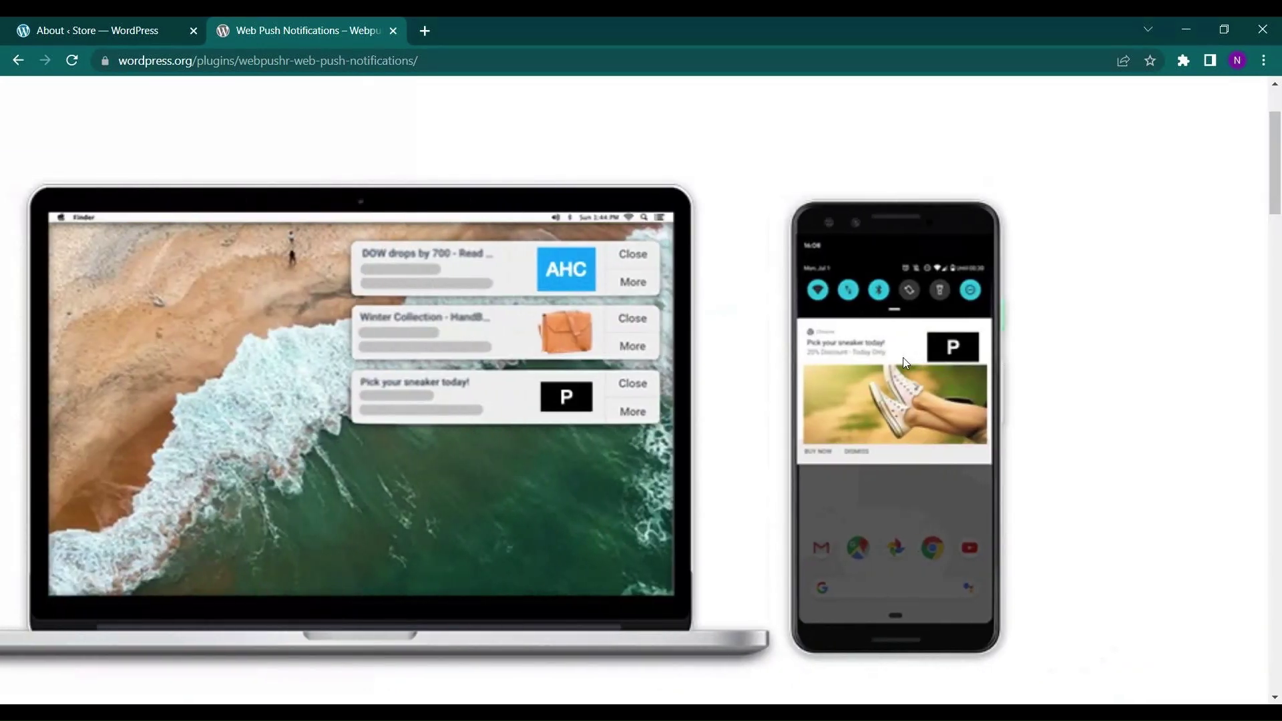
scroll(903, 358, "down", 2)
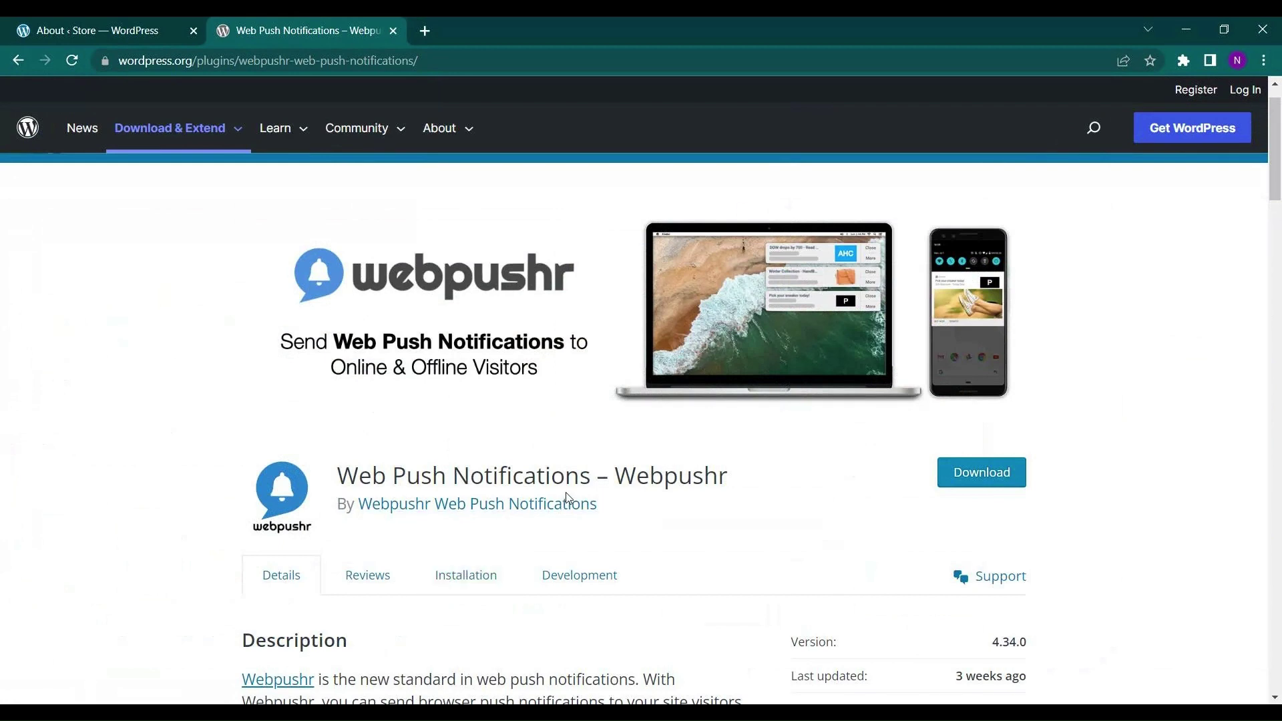
scroll(566, 494, "down", 5)
scroll(566, 487, "up", 3)
scroll(565, 486, "down", 3)
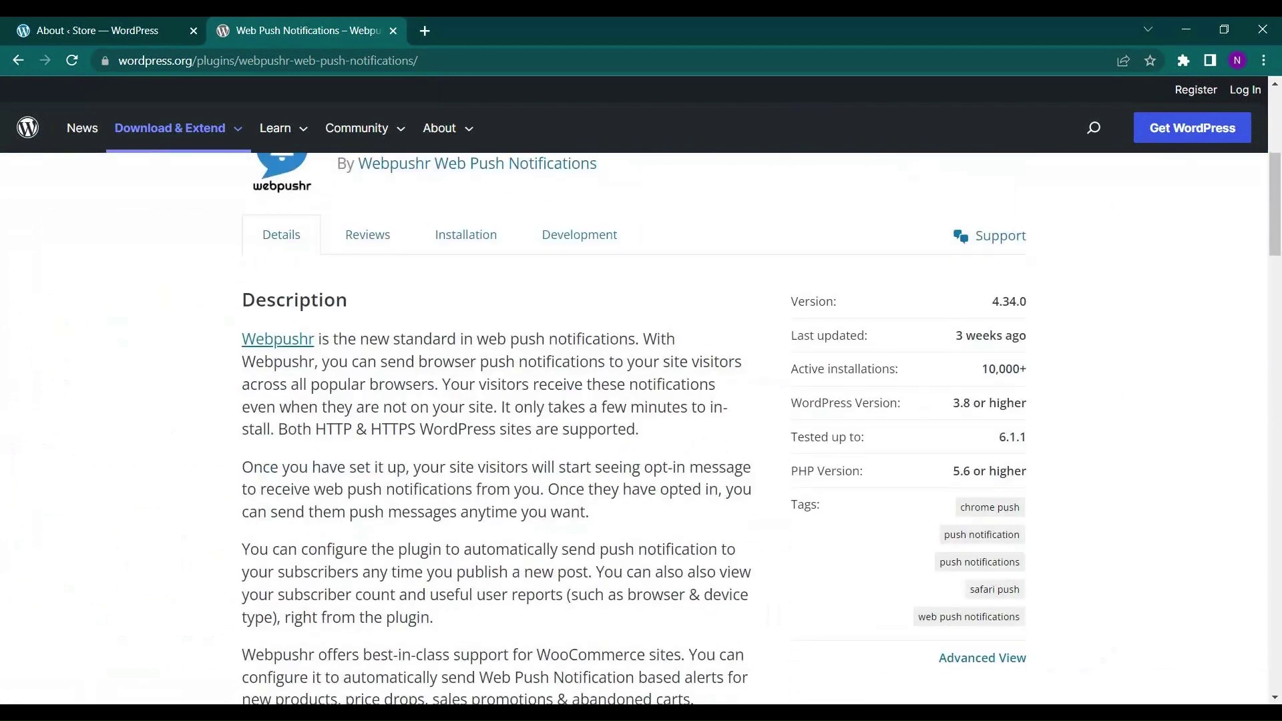
scroll(566, 486, "up", 6)
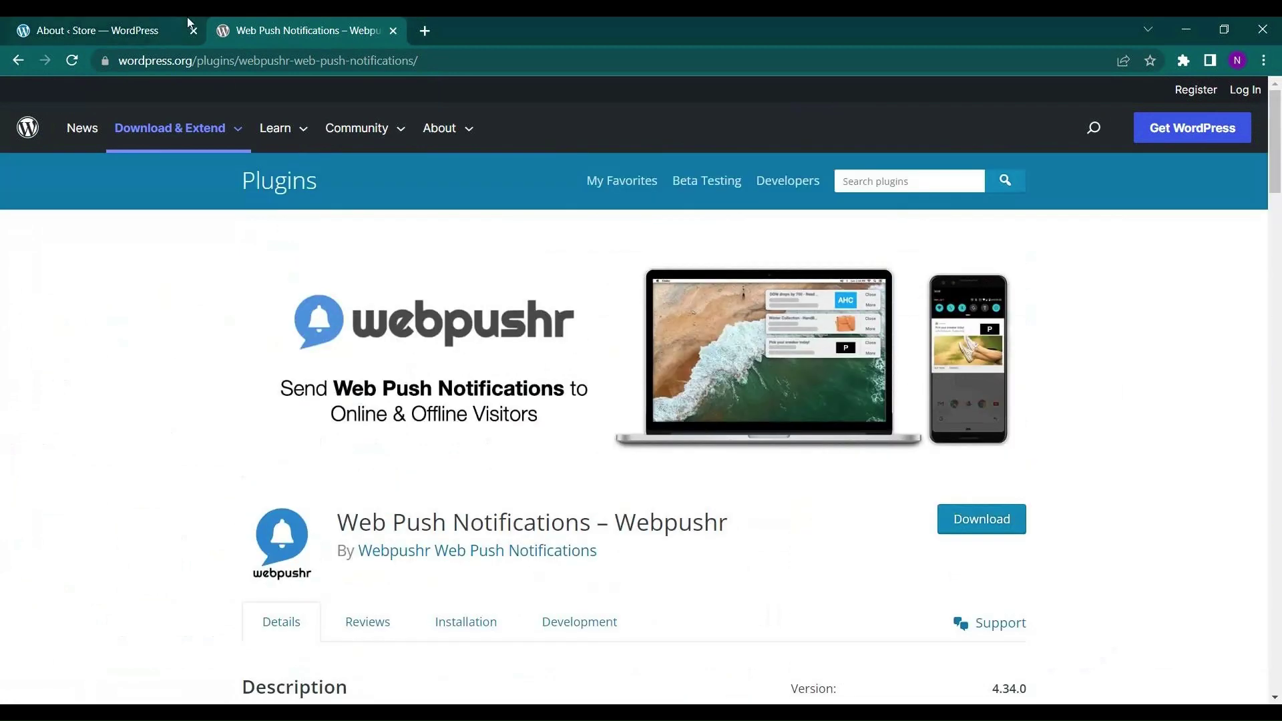
left_click(150, 19)
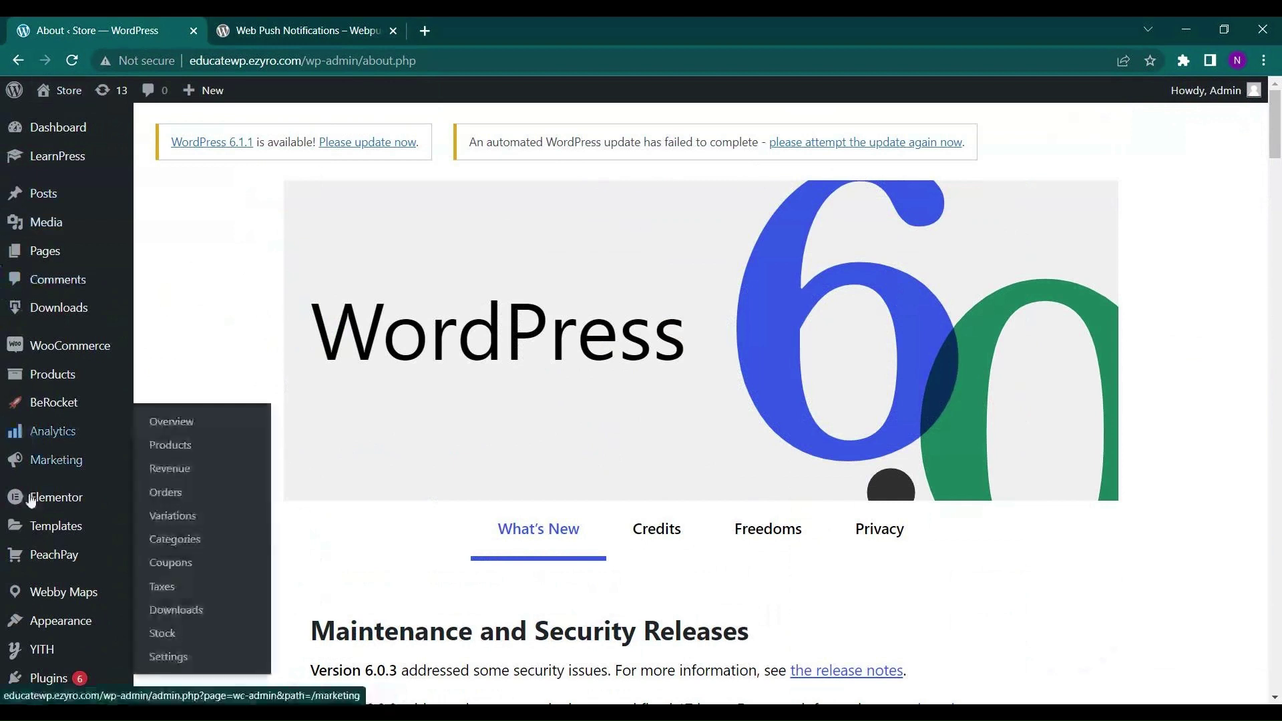
mouse_move(44, 678)
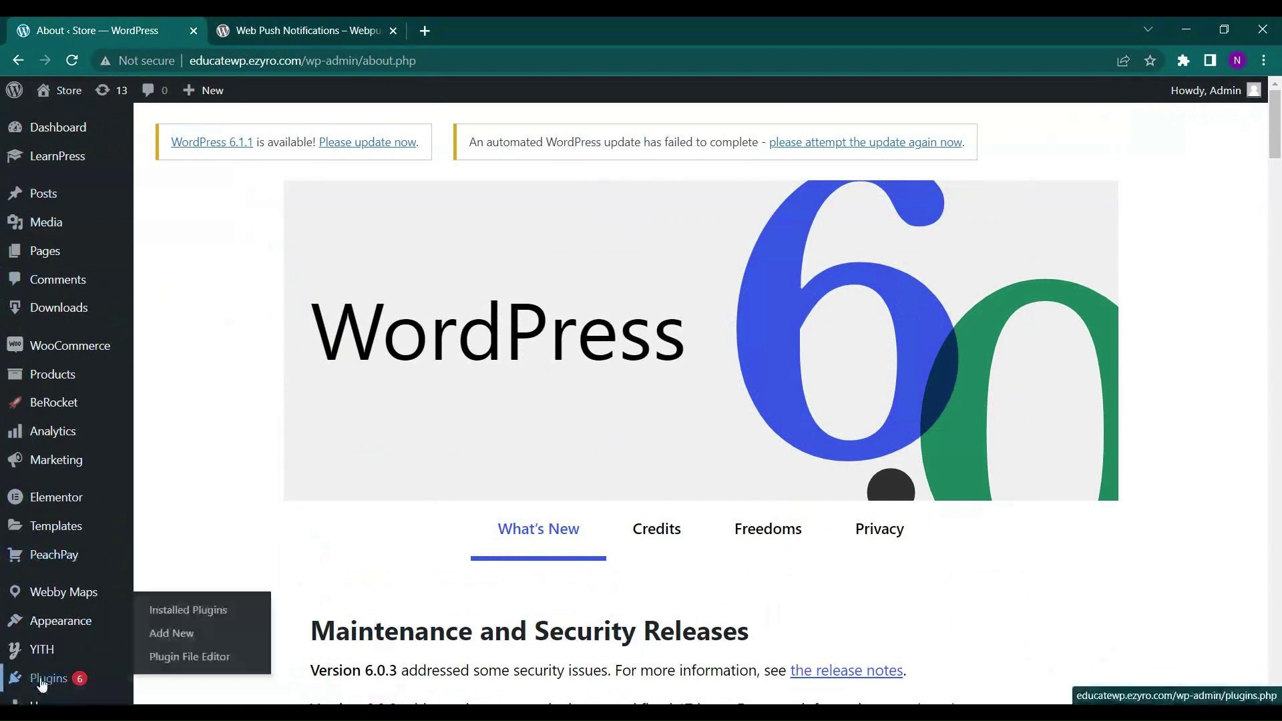
left_click(172, 633)
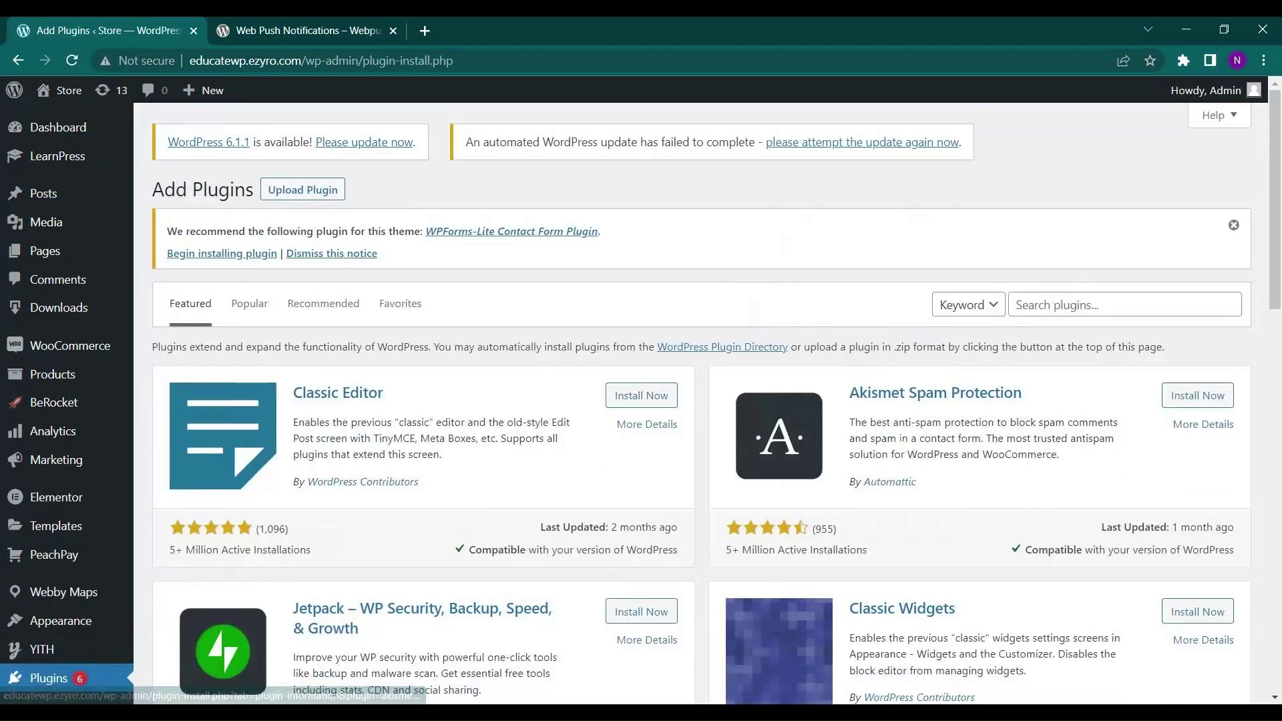
Search the plugin directory for 'web pu', then install and activate Web Push Notifications – Webpushr
left_click(1055, 305)
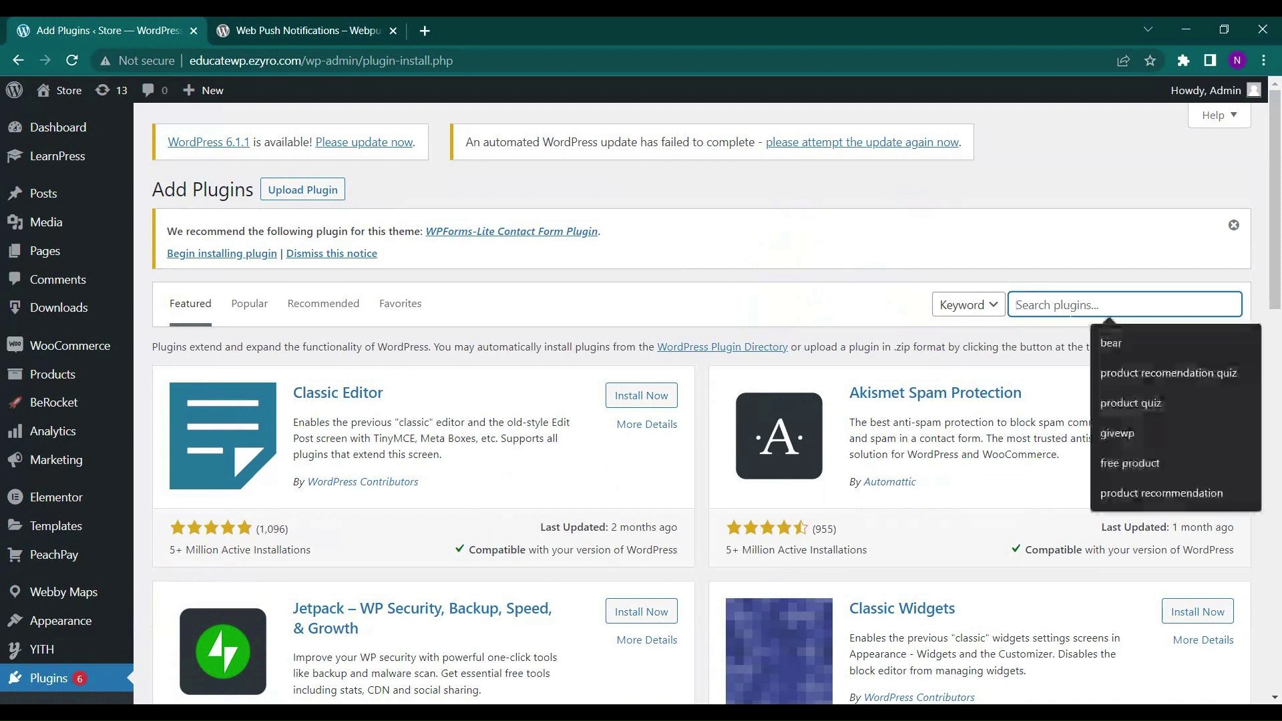
type("web push")
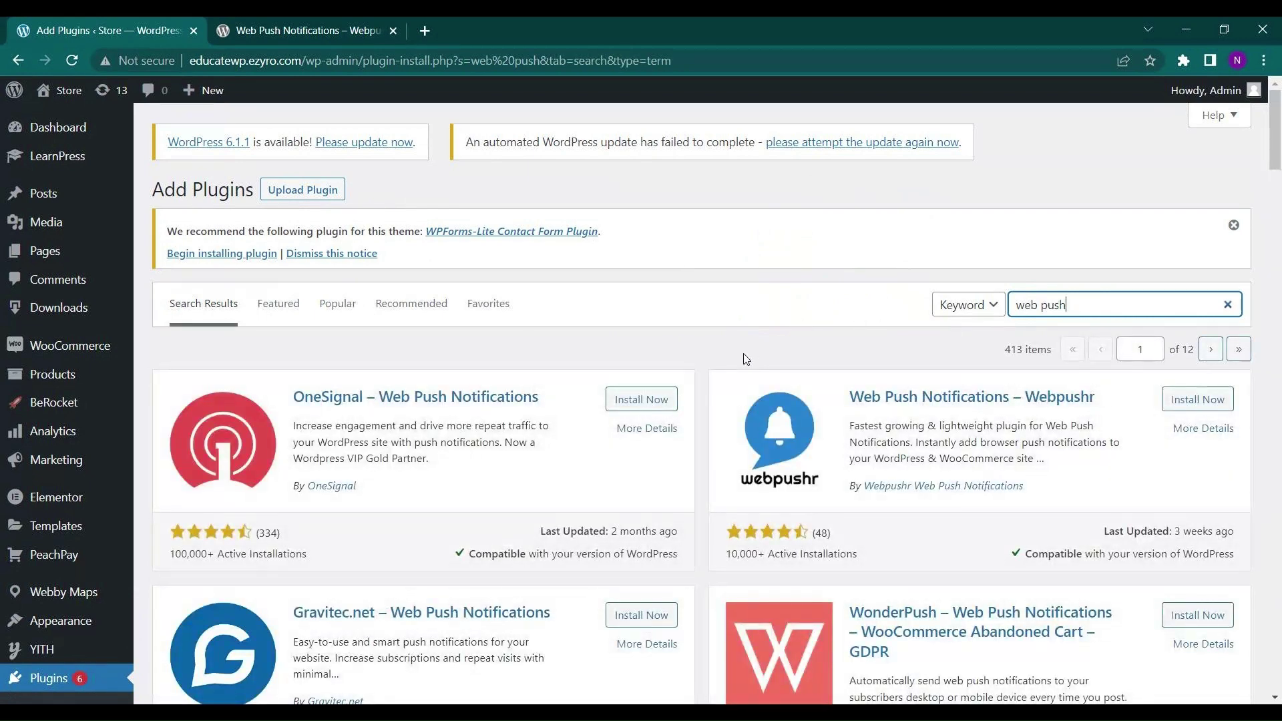
scroll(744, 359, "down", 1)
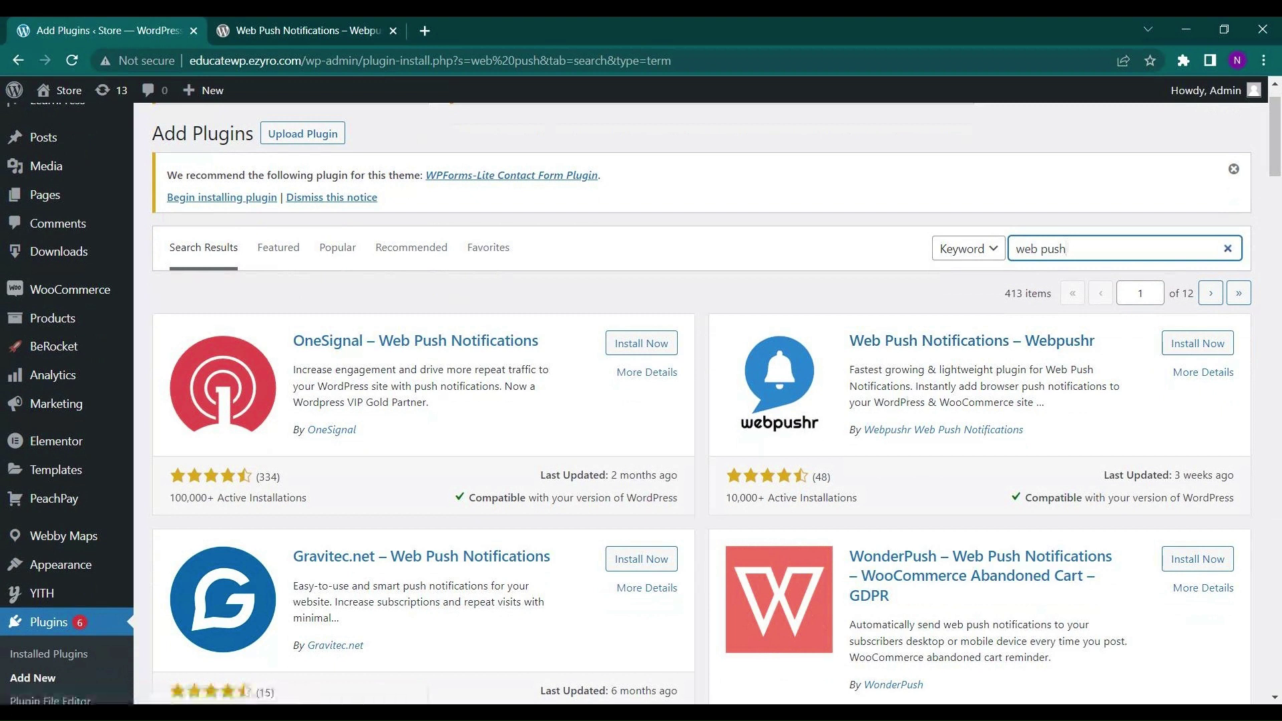
left_click(1190, 347)
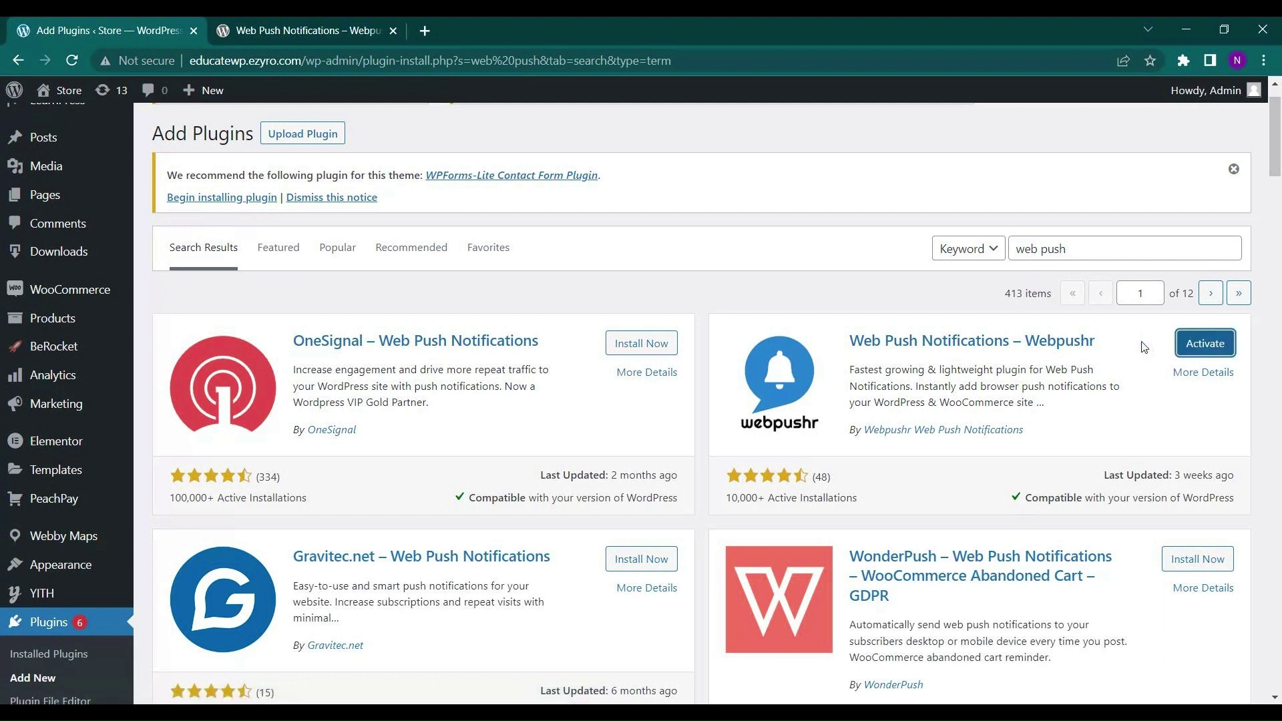
left_click(1202, 352)
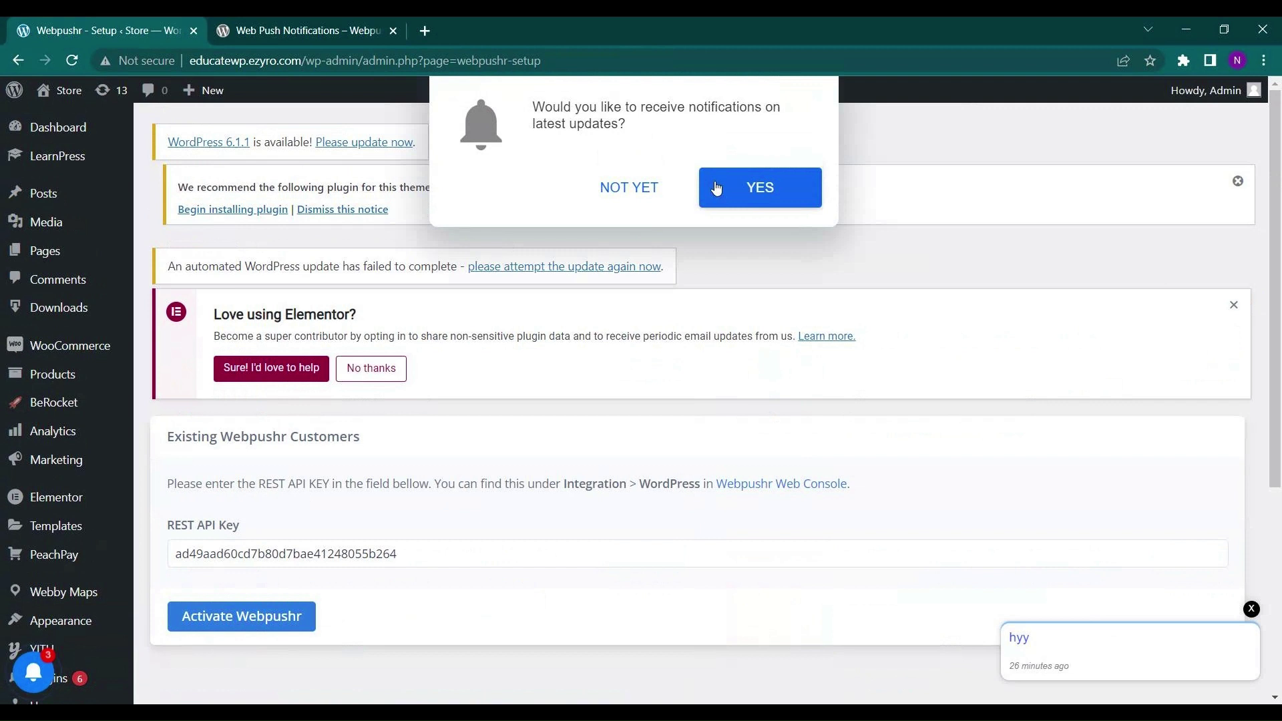
Accept the store's push notification prompt in the browser, then select the REST API Key field's text
left_click(739, 195)
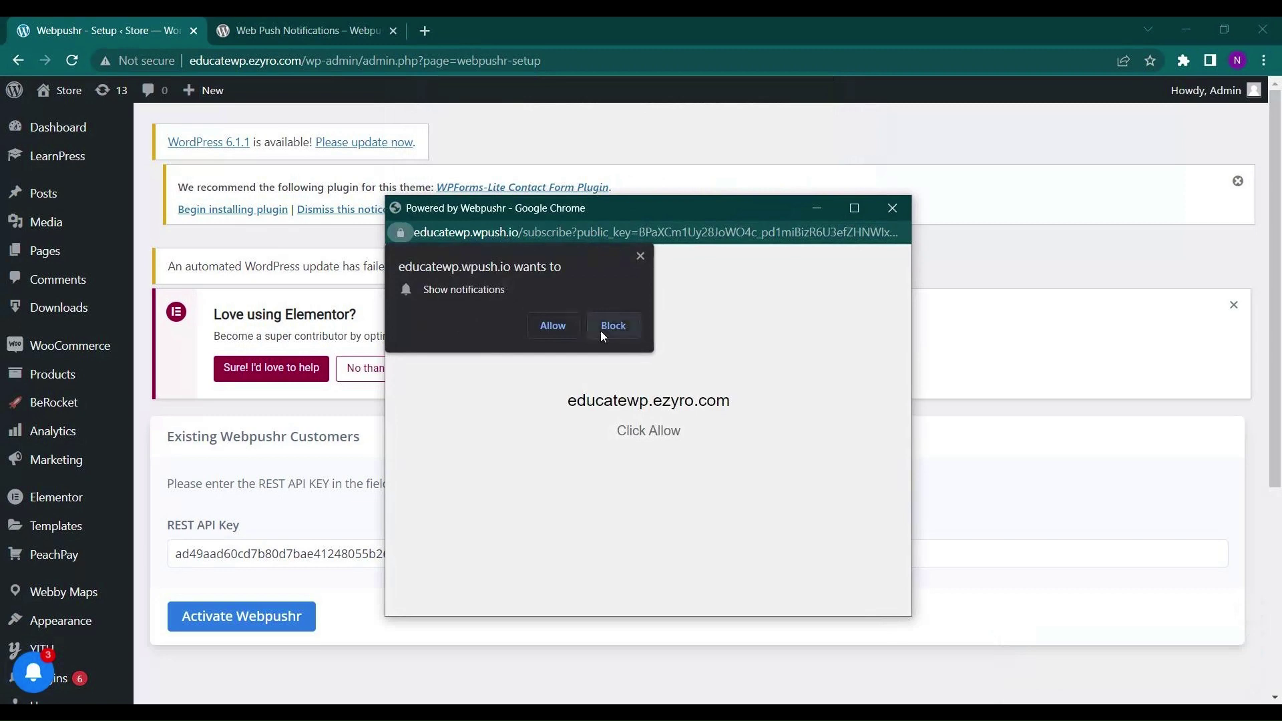
left_click(544, 325)
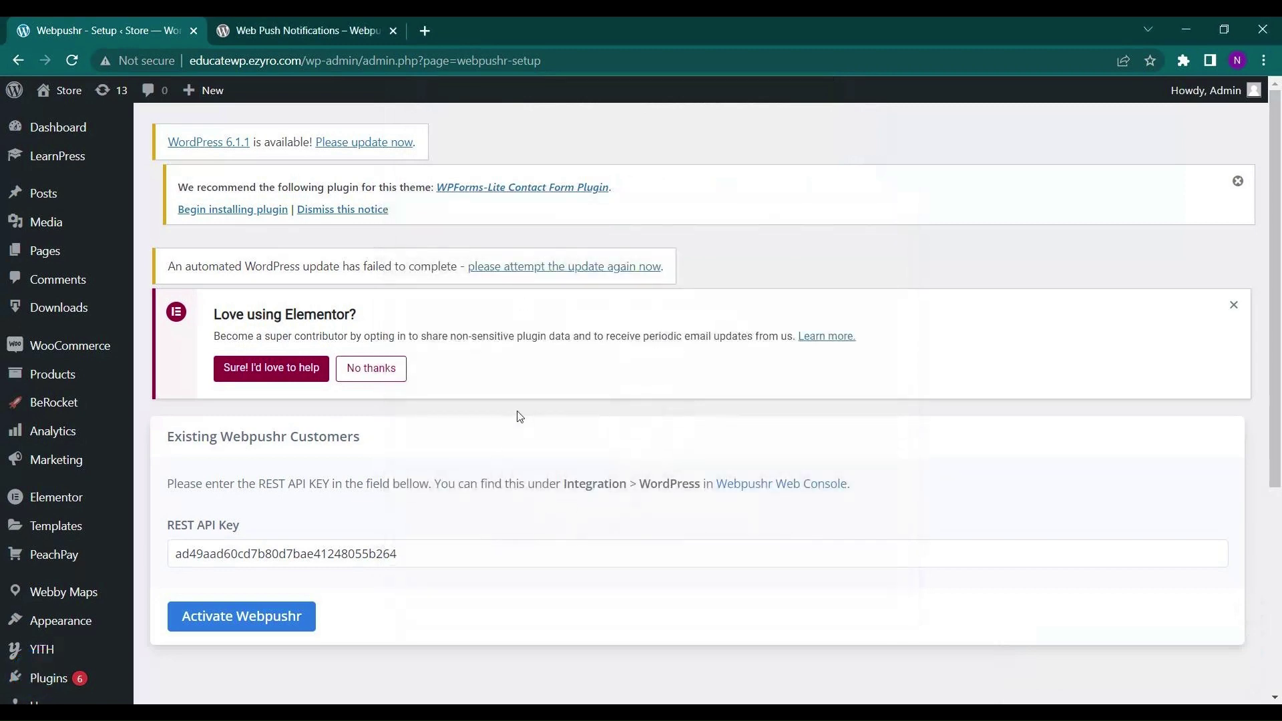
scroll(519, 416, "down", 3)
scroll(519, 416, "up", 3)
scroll(519, 416, "down", 2)
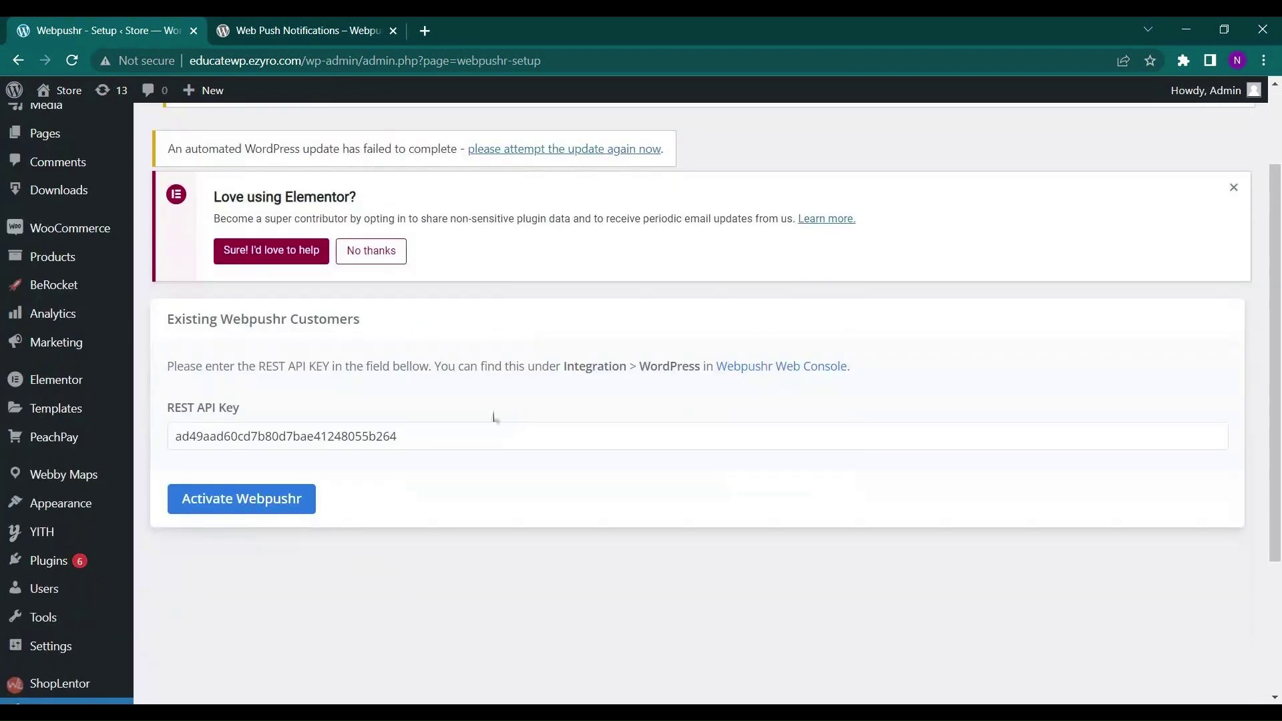
left_click_drag(407, 438, 159, 454)
scroll(264, 464, "down", 2)
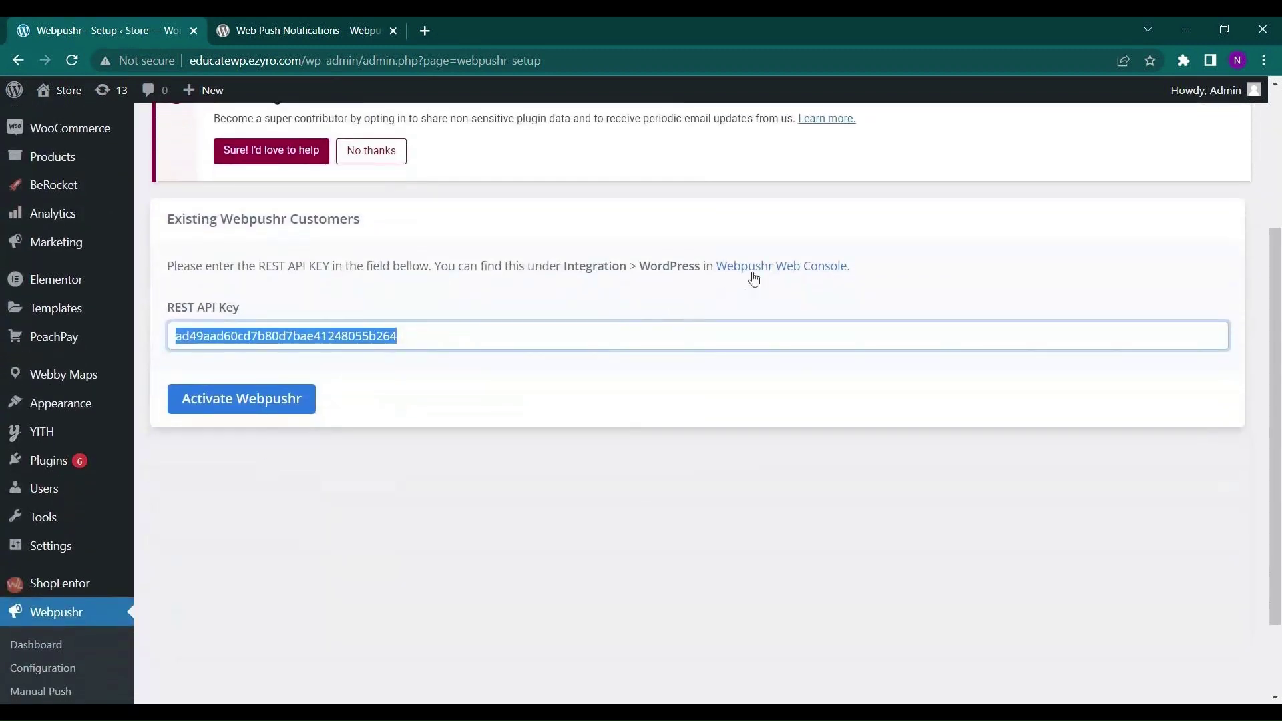
Open the Webpushr Web Console and start a new account signup, entering the account name
left_click(755, 271)
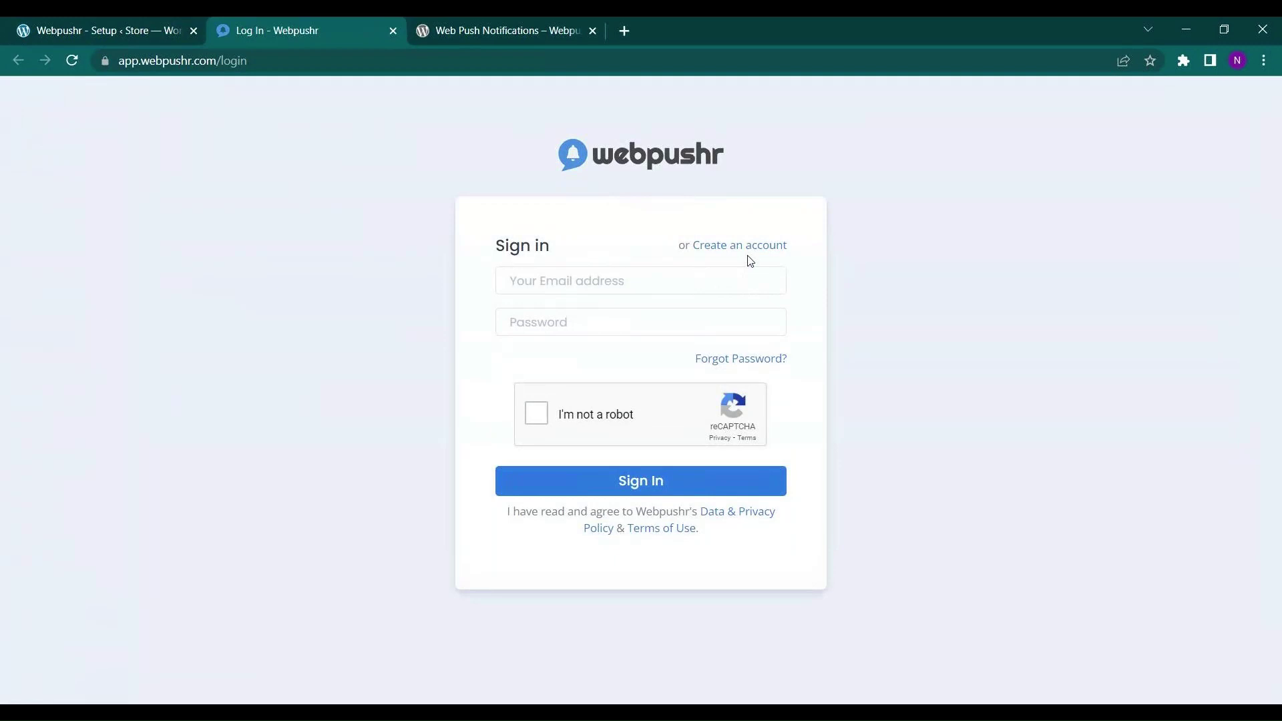
left_click(749, 255)
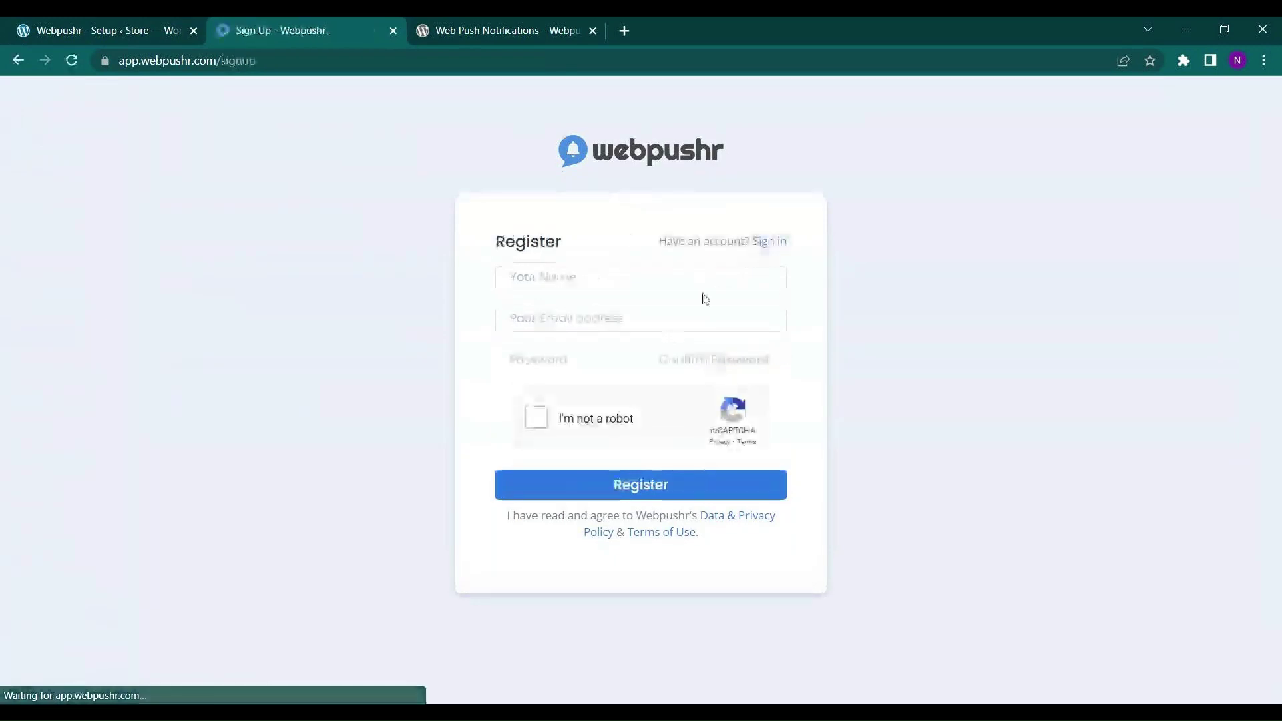
left_click(676, 275)
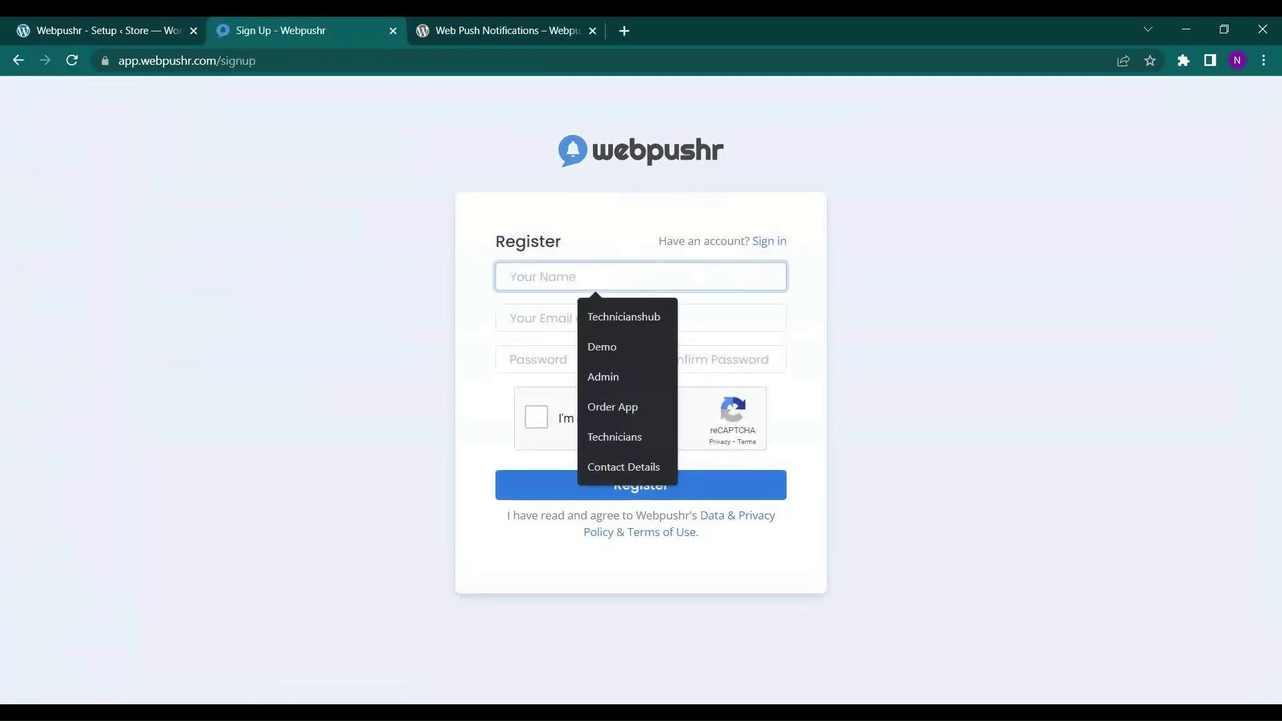
type("admin")
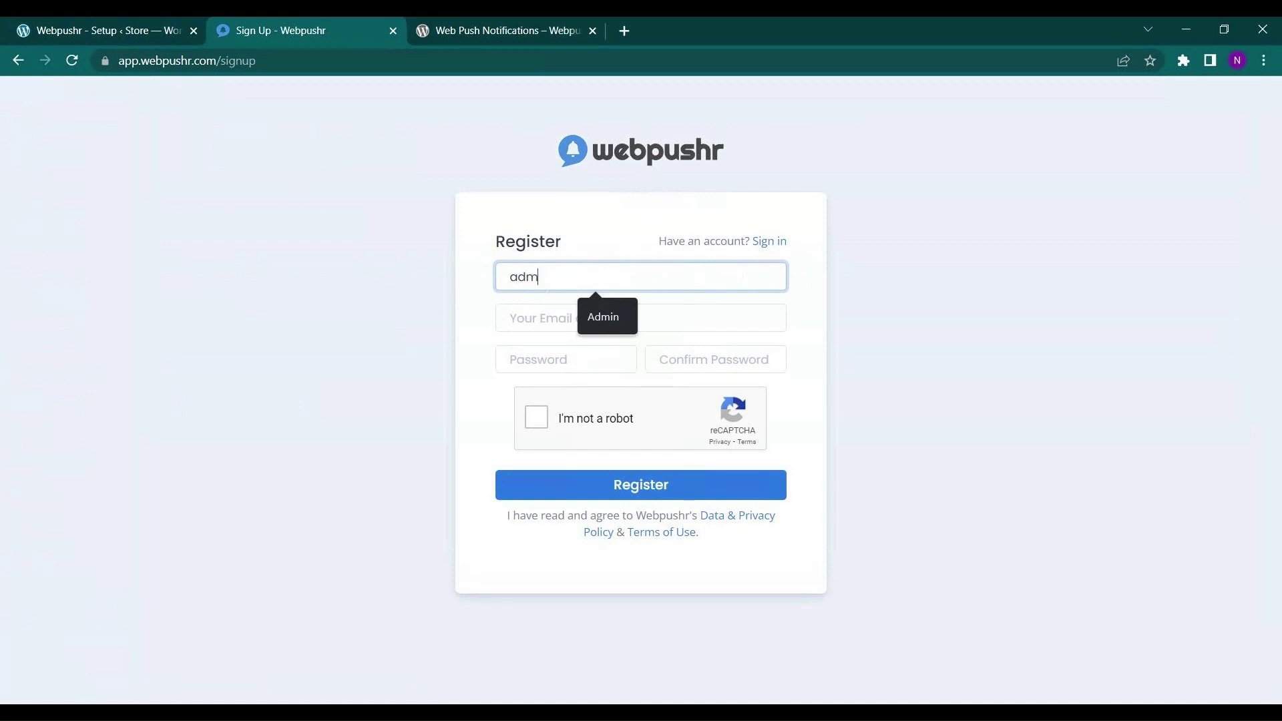
Fill in the saved e-mail and a password, pass the reCAPTCHA, and submit the registration
left_click(576, 318)
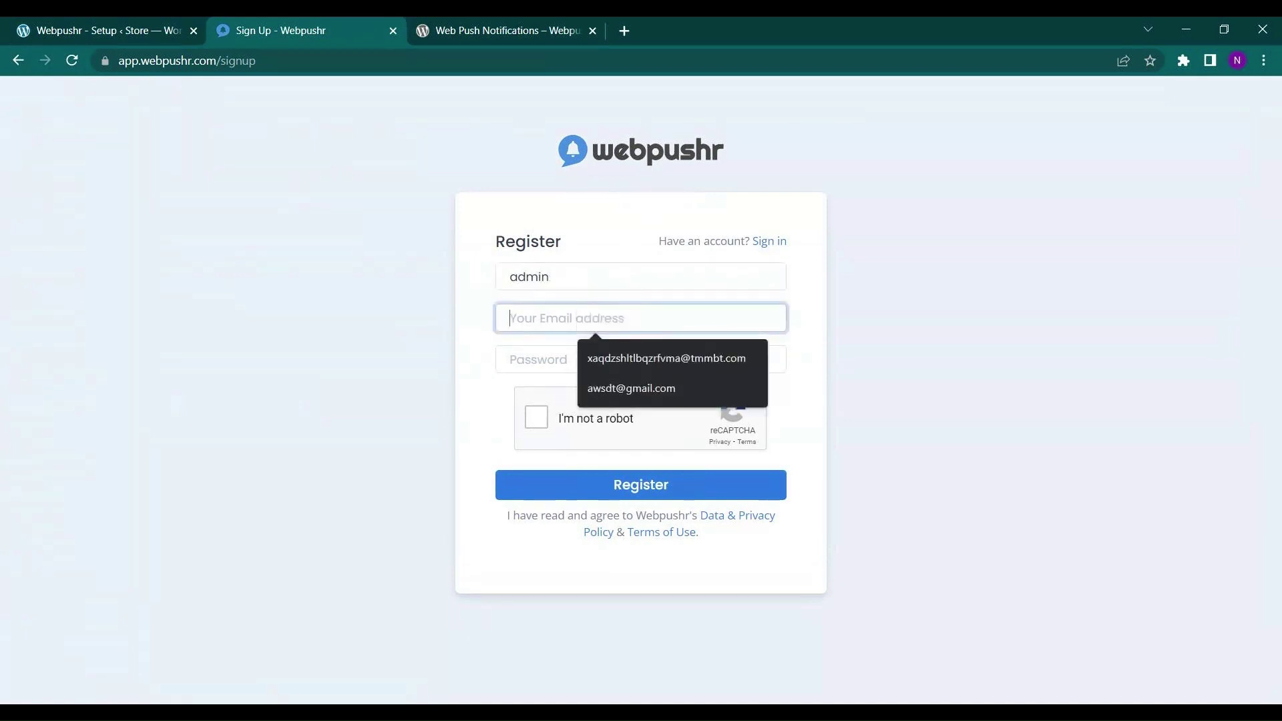
left_click(594, 362)
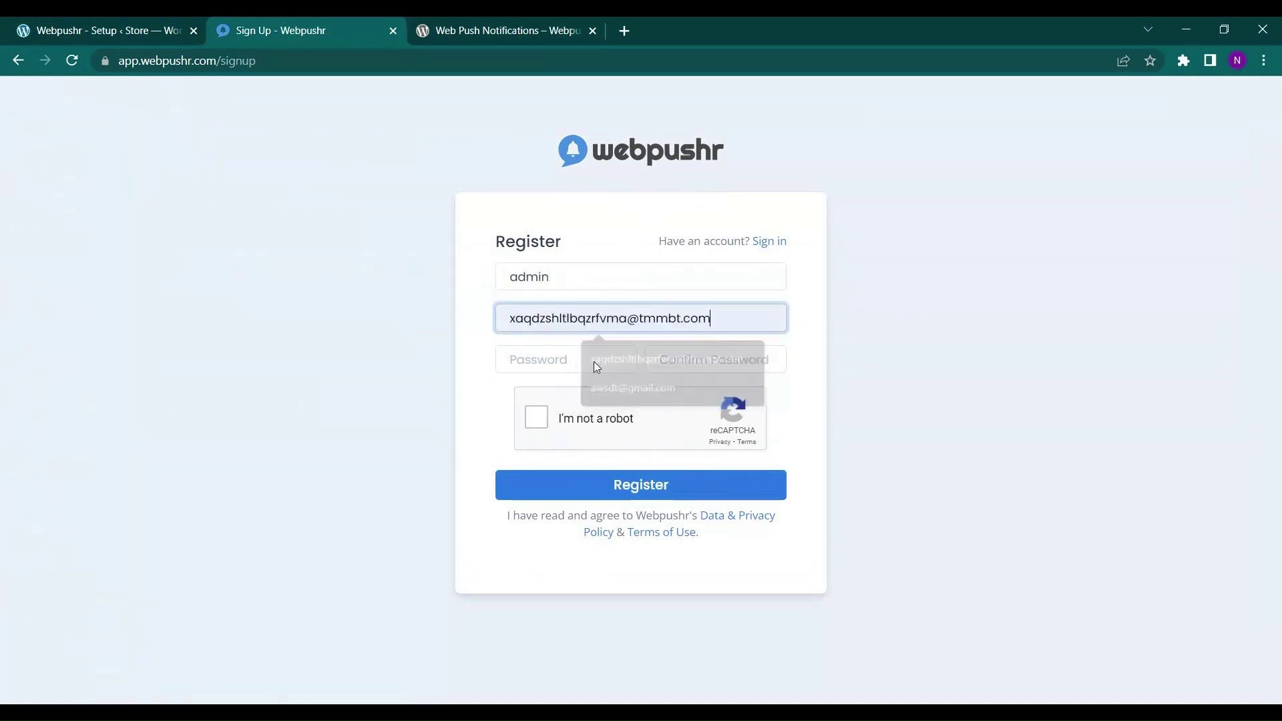
left_click(594, 362)
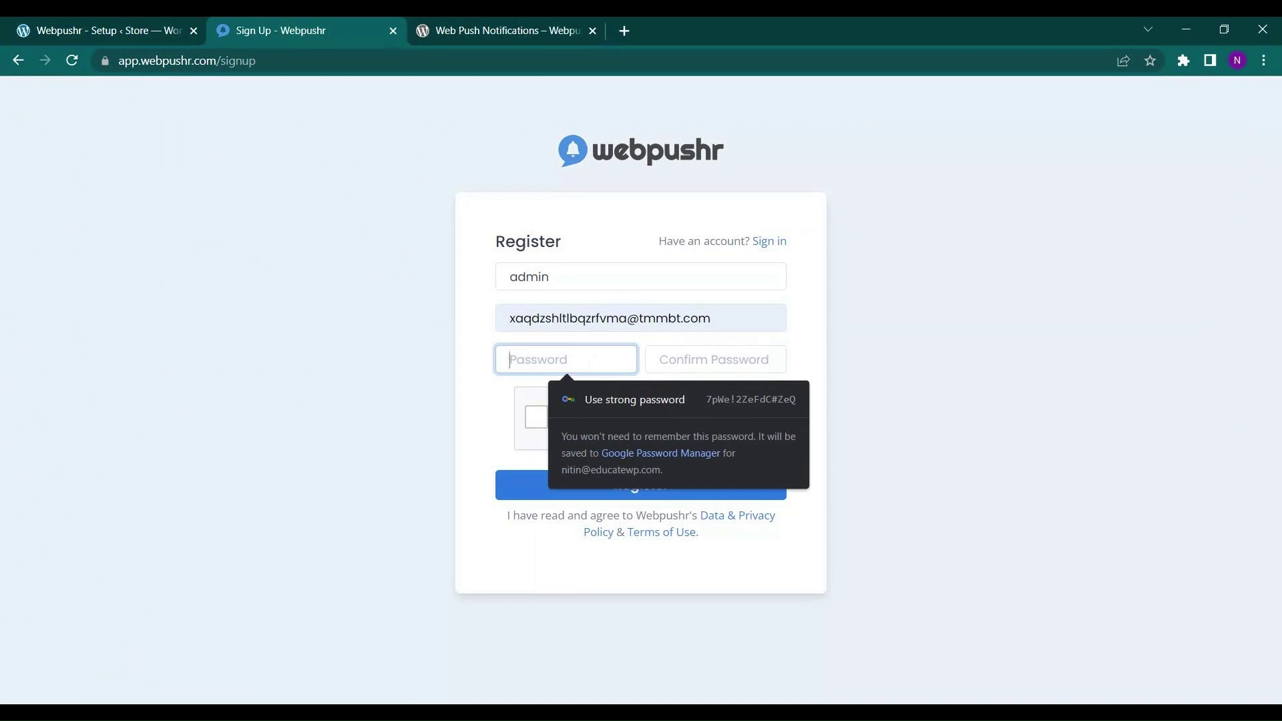
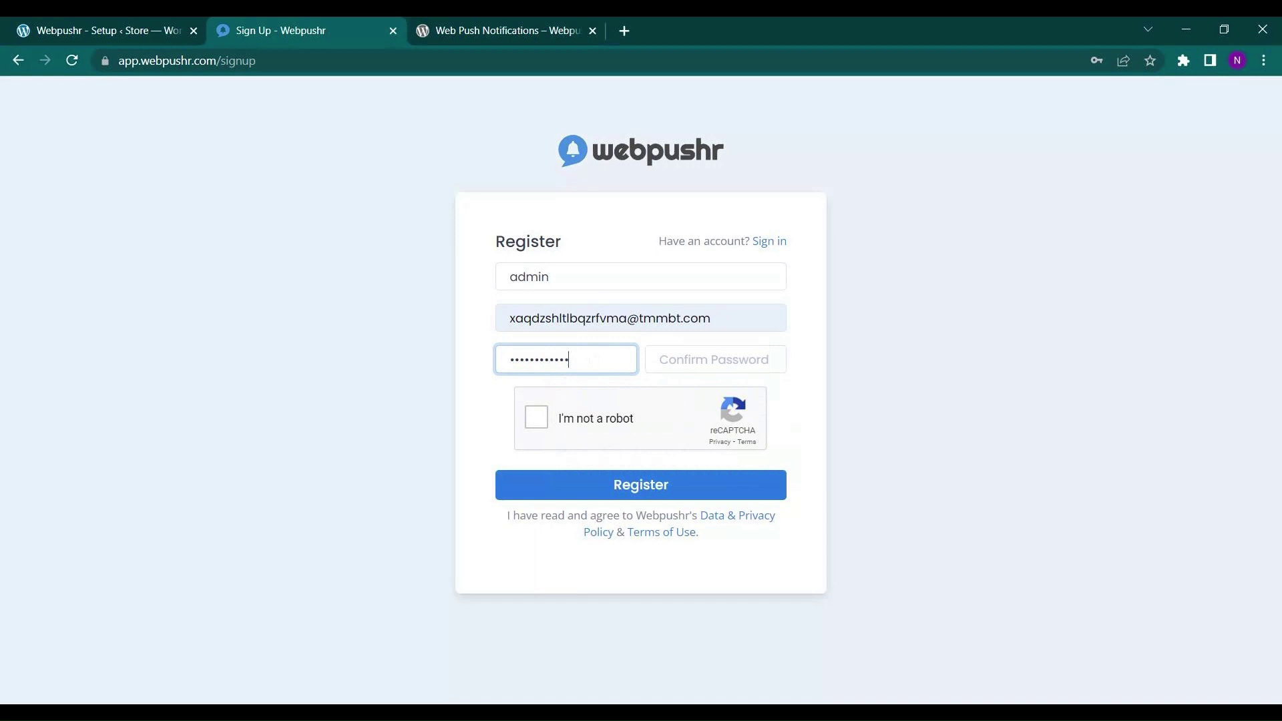
left_click(537, 417)
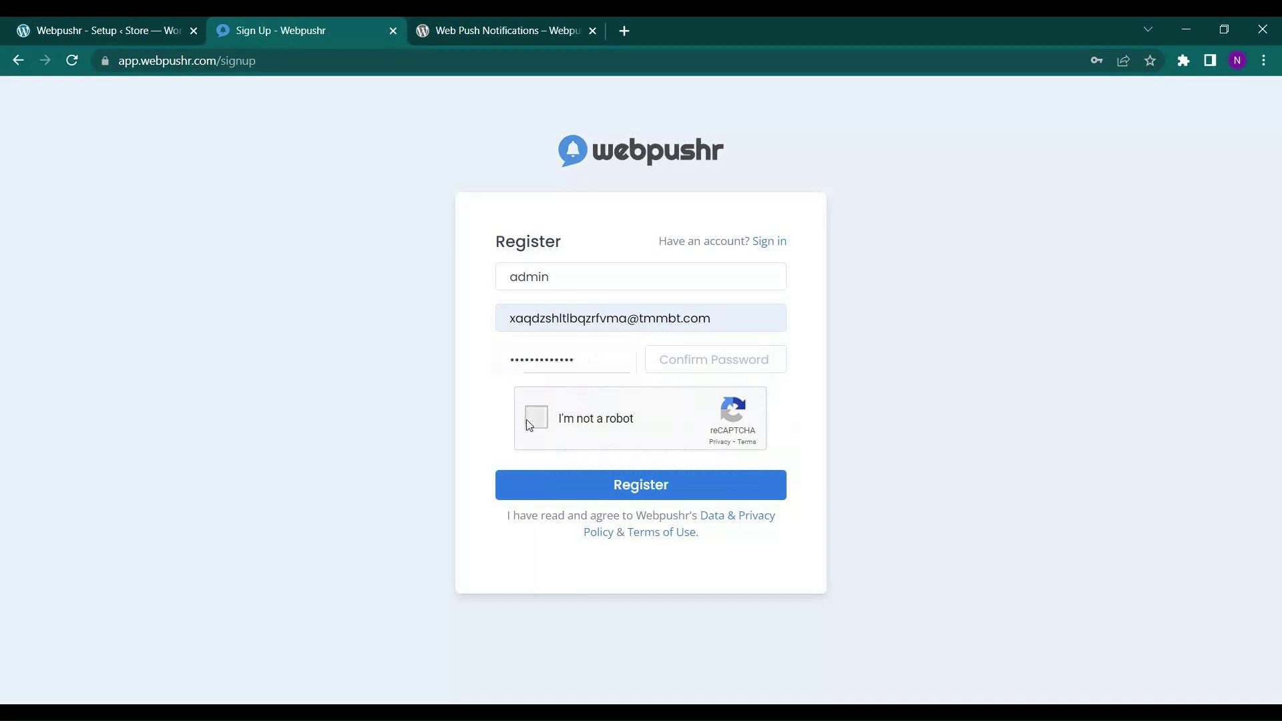
left_click(547, 477)
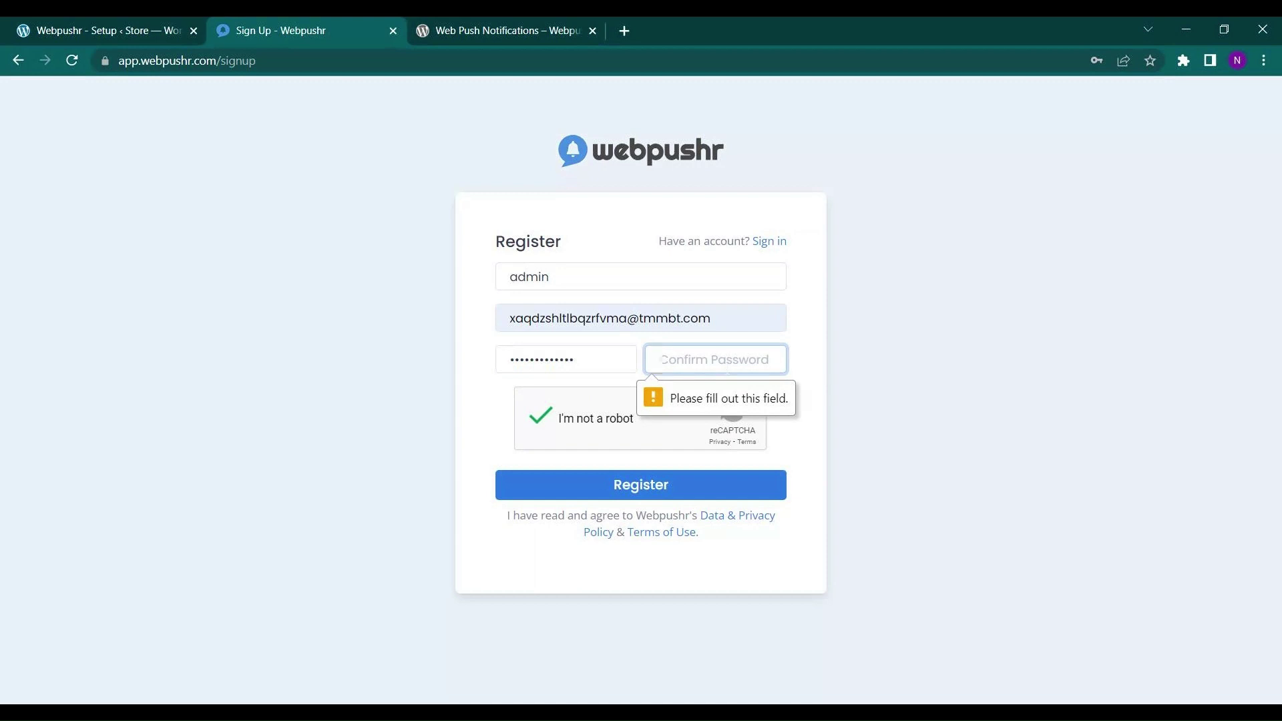
type("••")
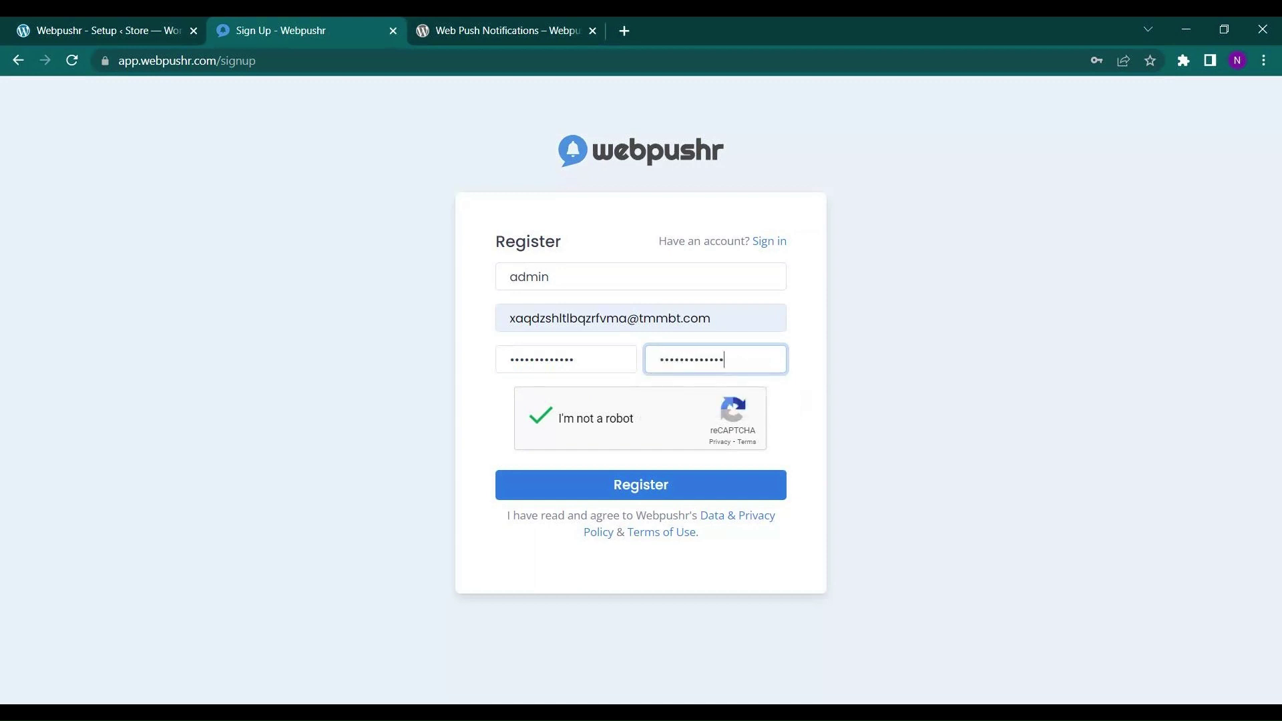
left_click(647, 474)
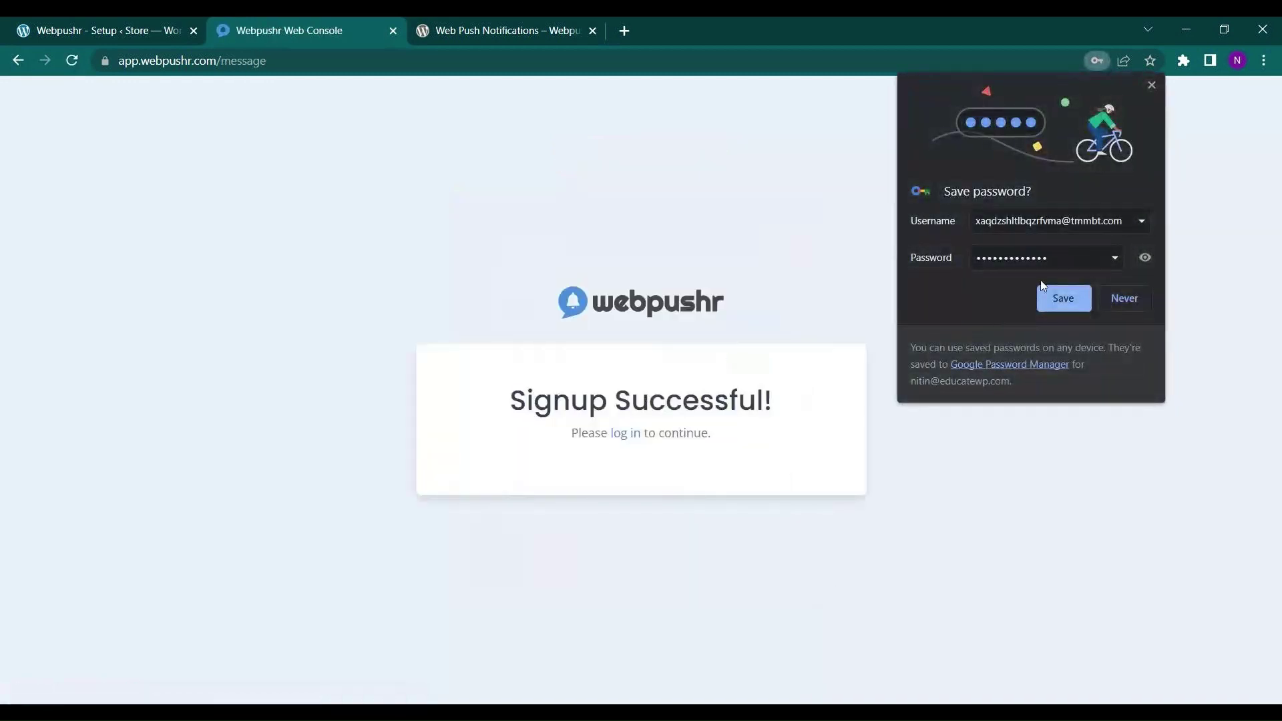
Save the login in the browser and sign in to the new Webpushr account
left_click(1050, 298)
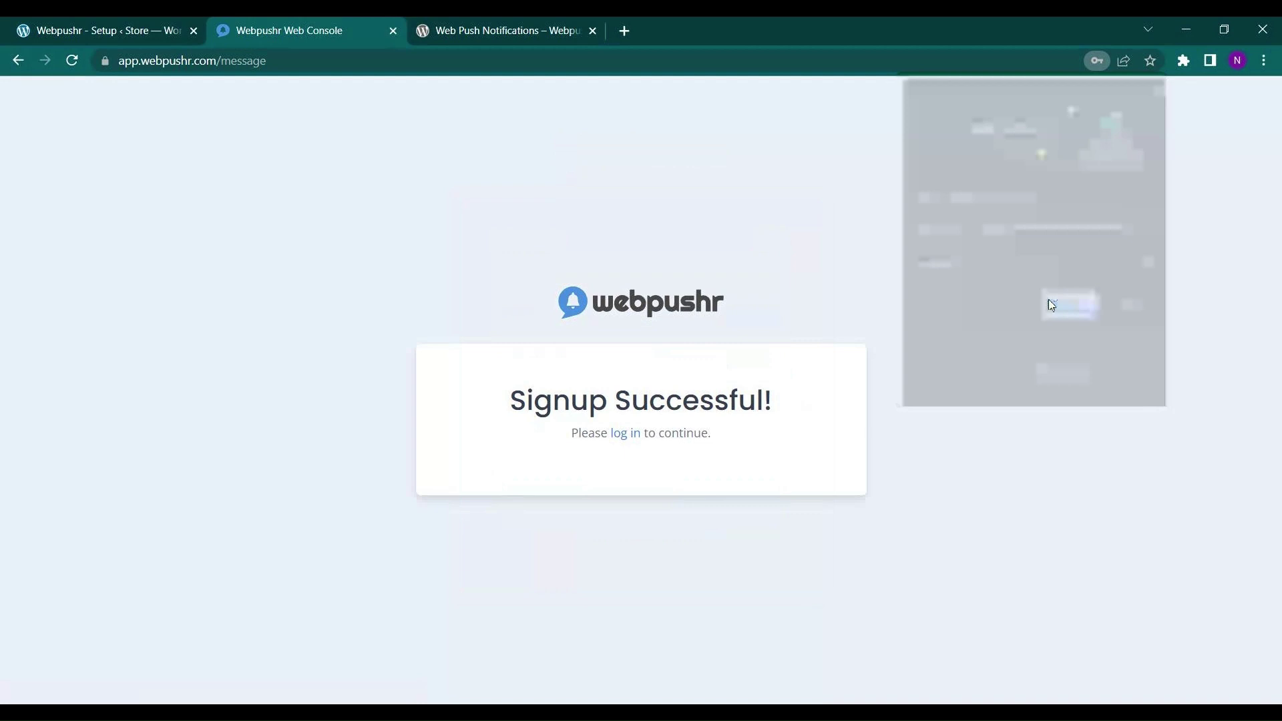
left_click(619, 434)
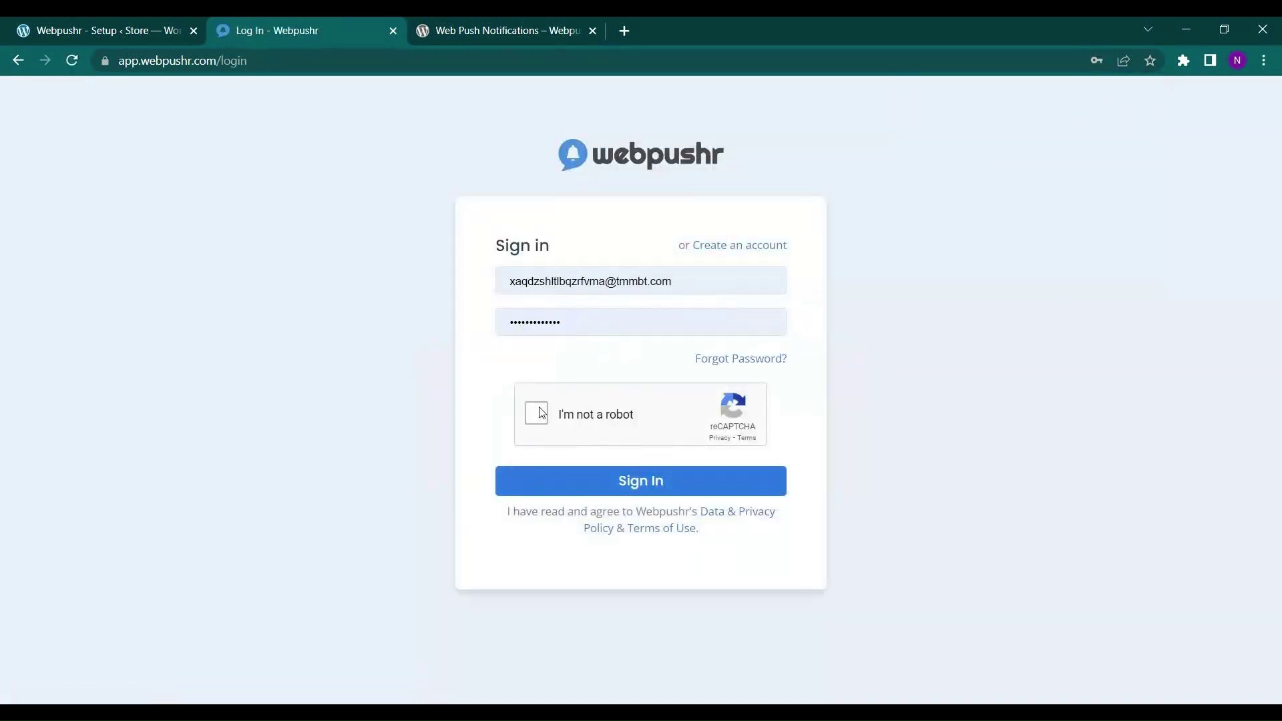
left_click(537, 414)
left_click(543, 476)
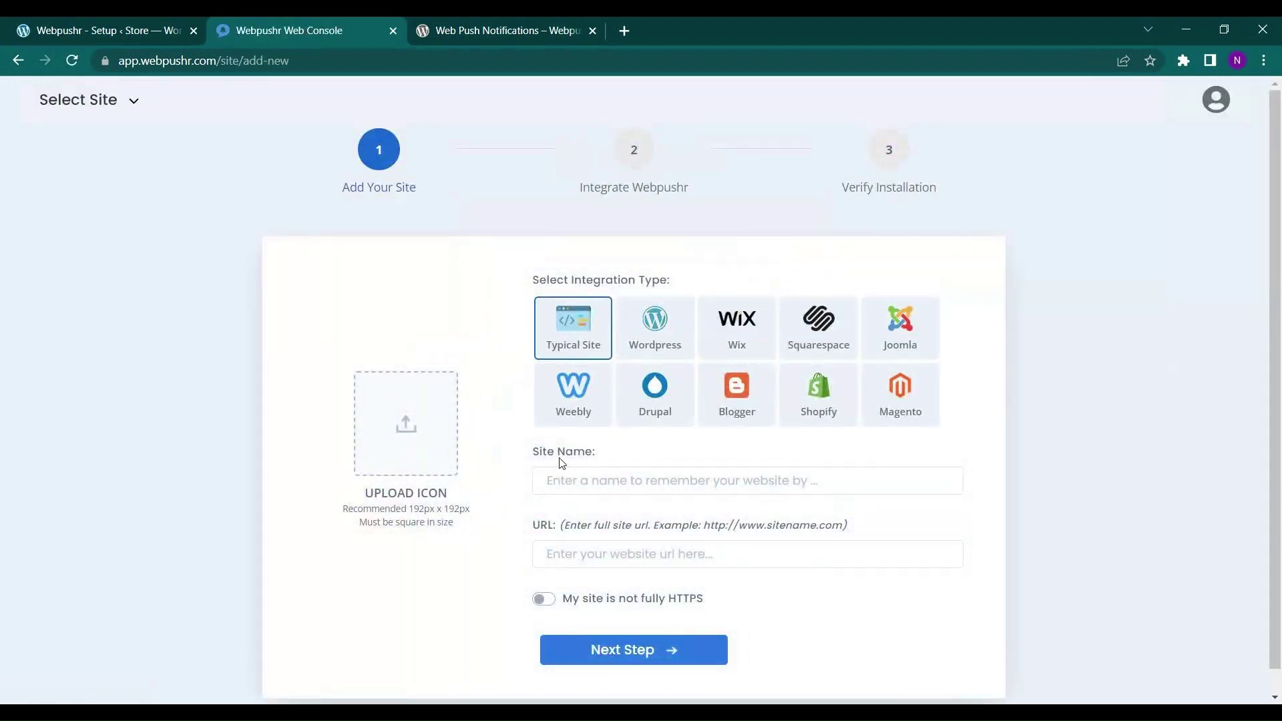
scroll(661, 391, "down", 1)
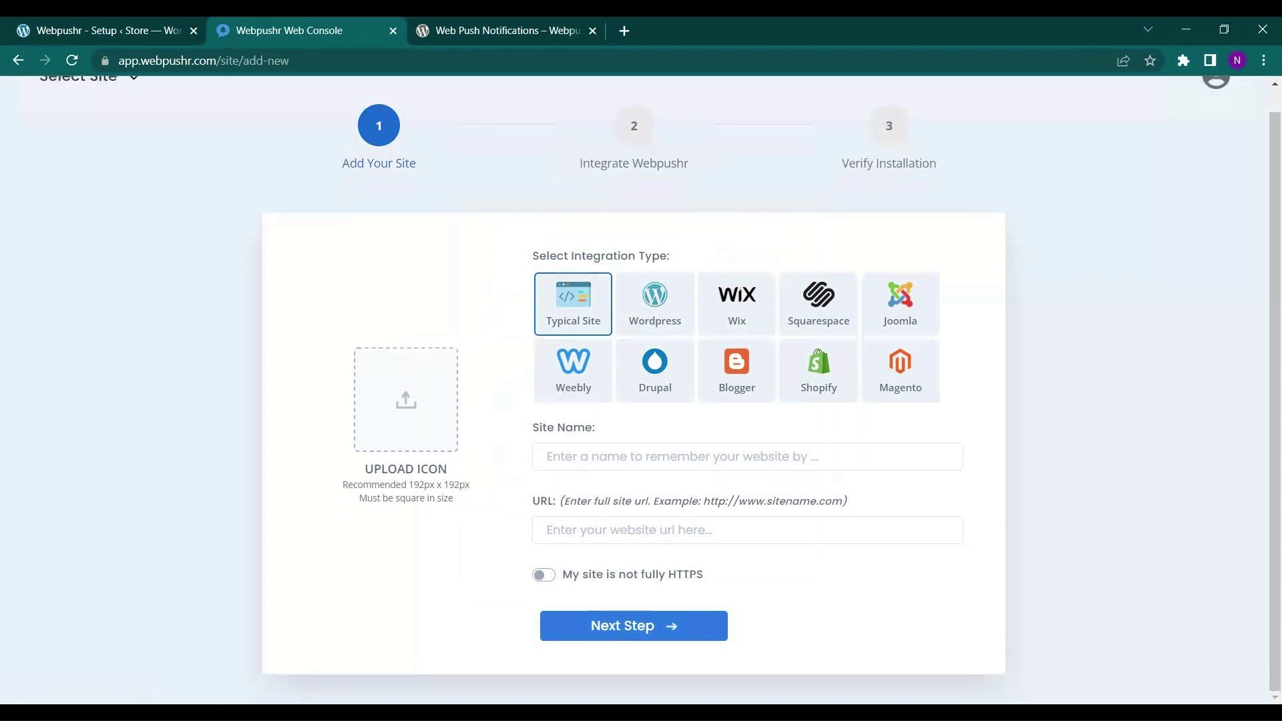
Add educatewp.ezyro.com as a site by pasting the store URL, advancing through the setup steps
left_click(606, 459)
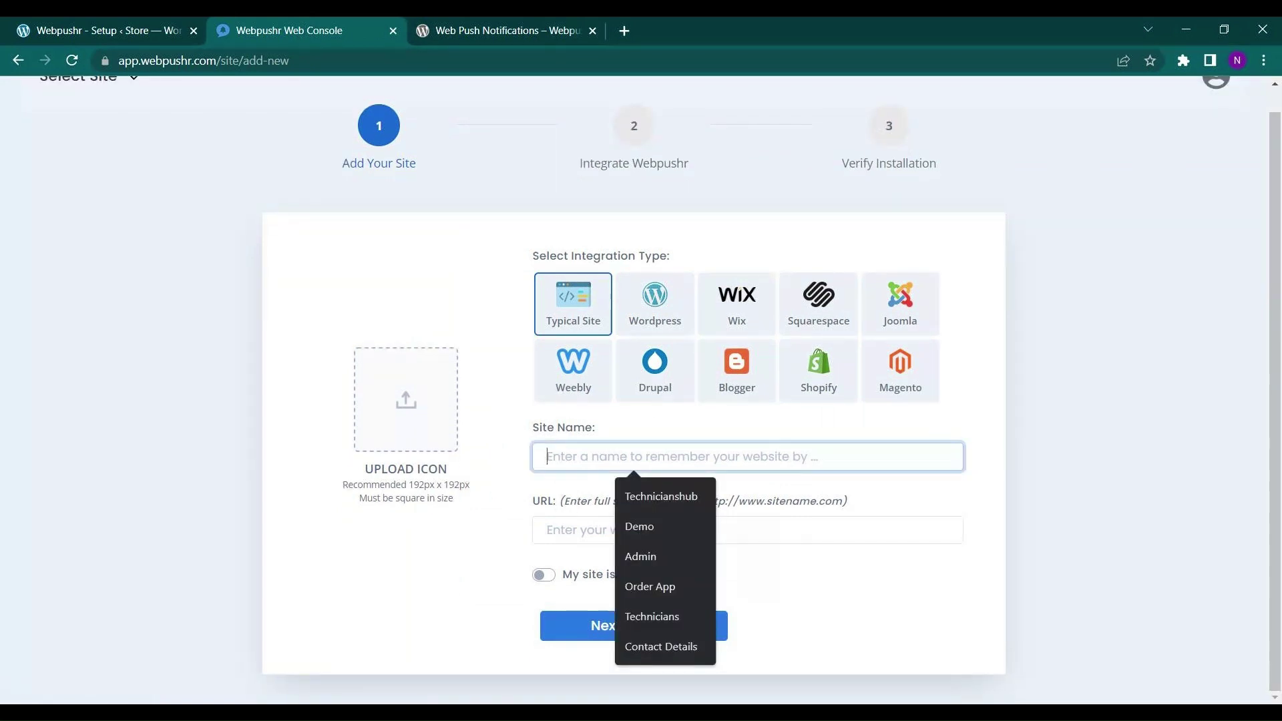
left_click(118, 28)
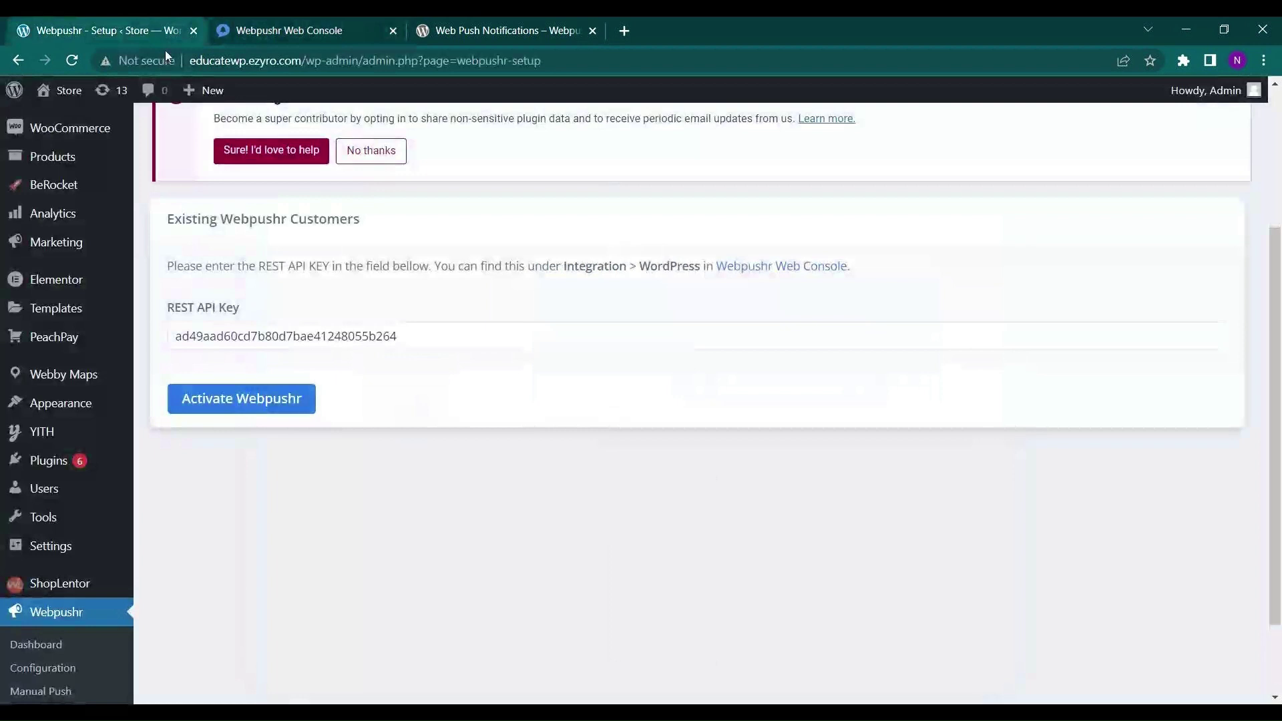
left_click_drag(192, 61, 576, 52)
key("ctrl+c")
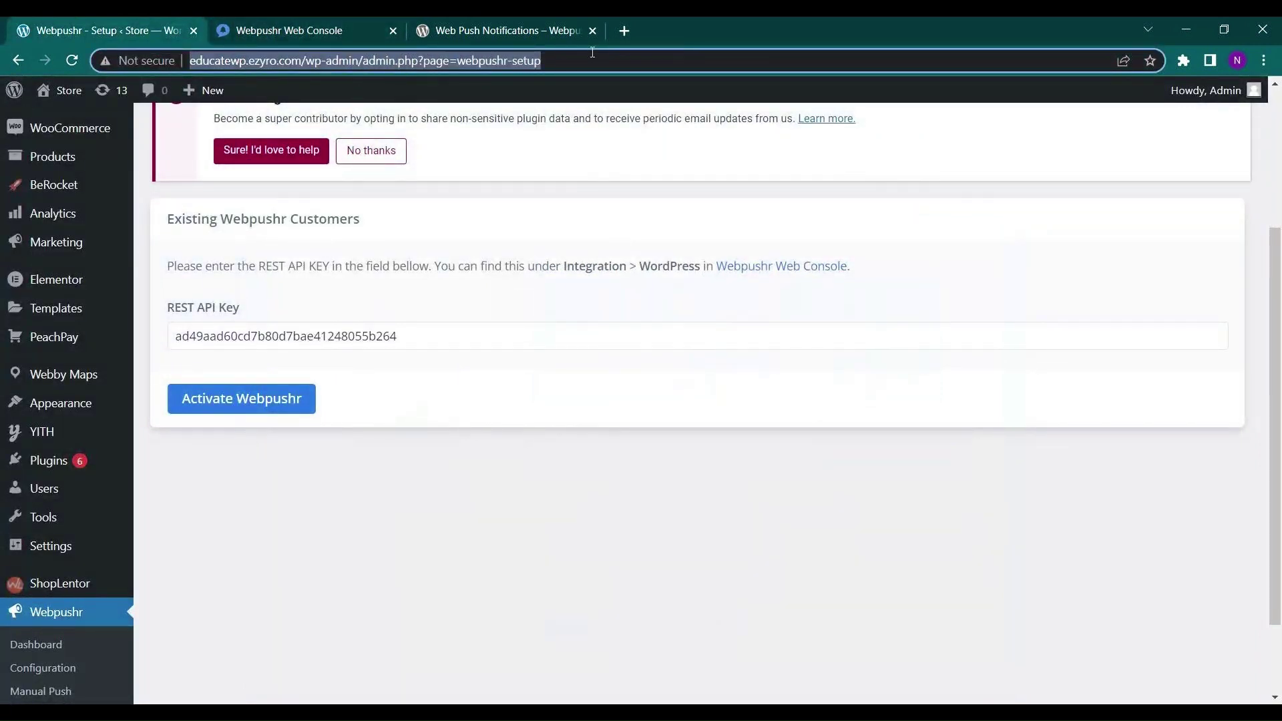
left_click(331, 24)
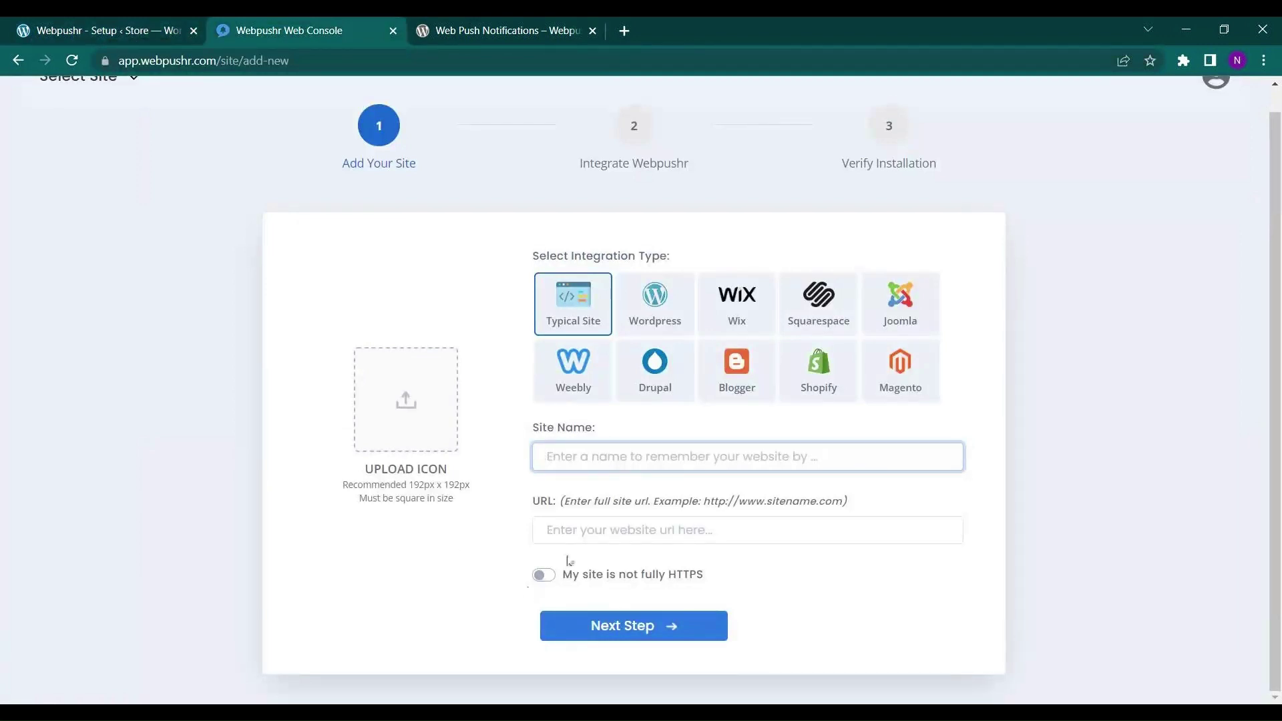
key("ctrl+v")
scroll(639, 627, "down", 1)
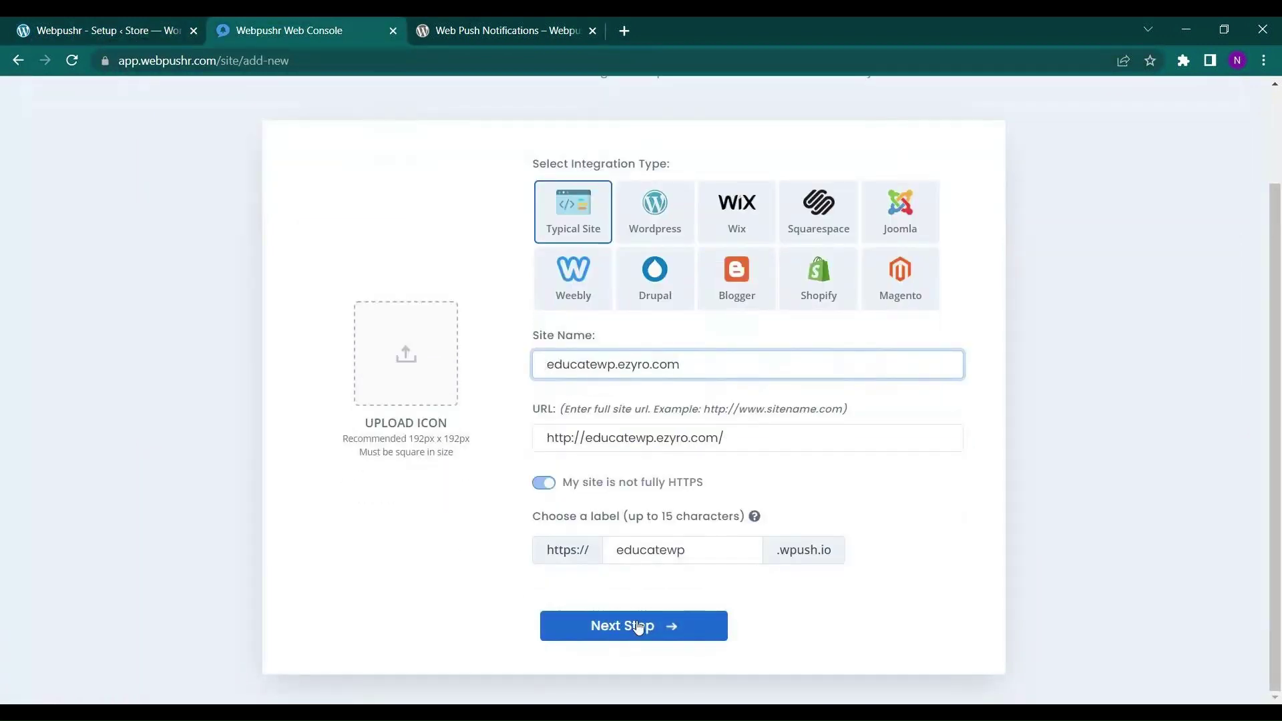
left_click(637, 626)
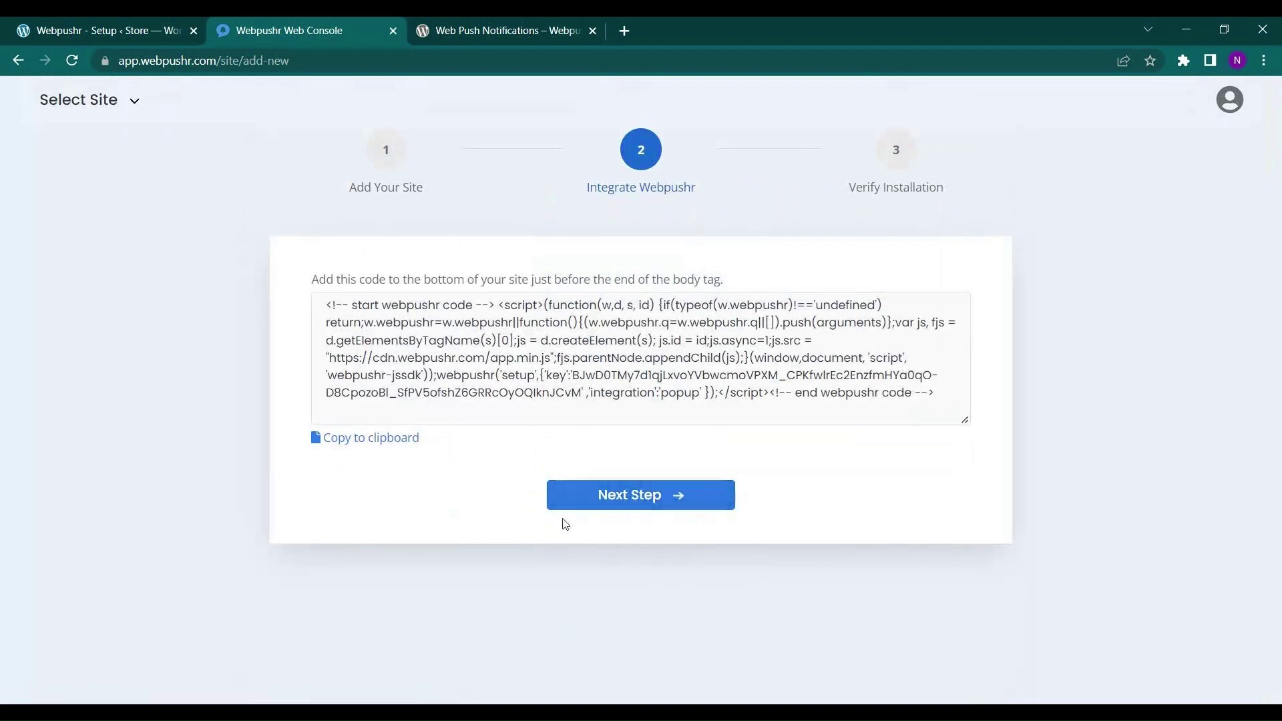
left_click(599, 509)
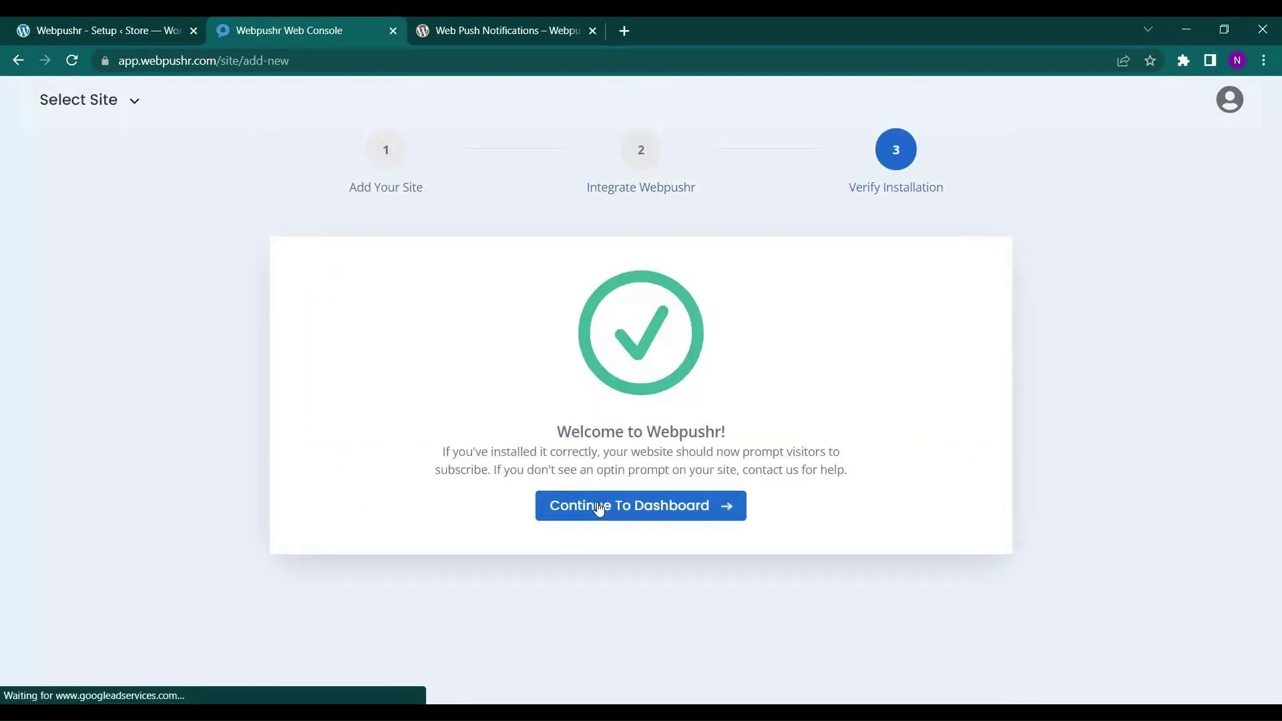
Open the educatewp.ezyro.com dashboard, go to Setup > Integration > REST API Keys, and select the key
left_click(599, 509)
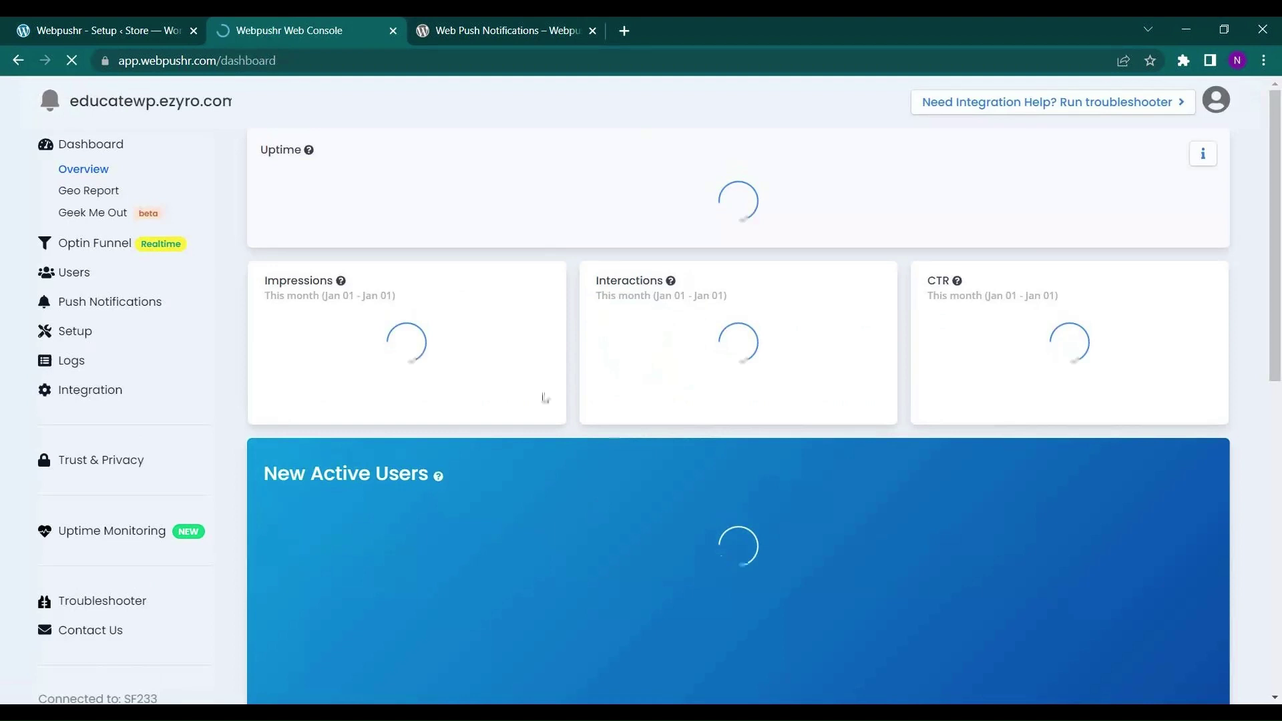
scroll(136, 407, "down", 2)
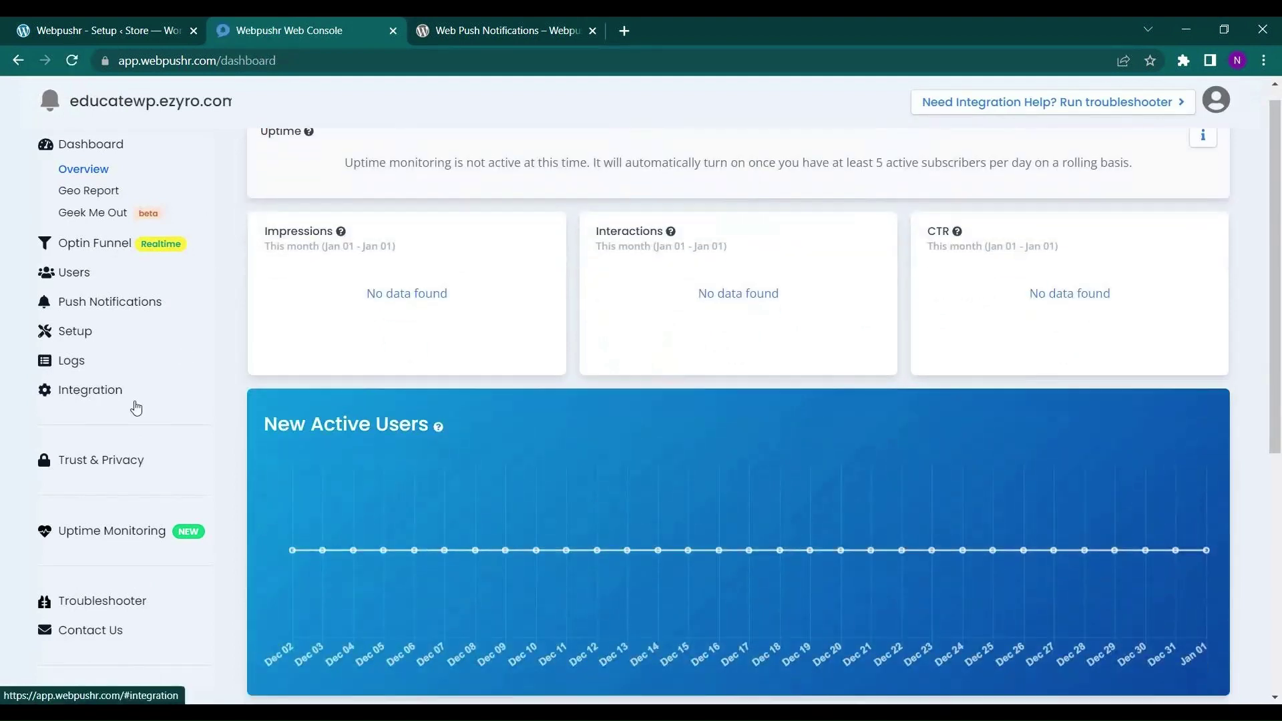
left_click(75, 335)
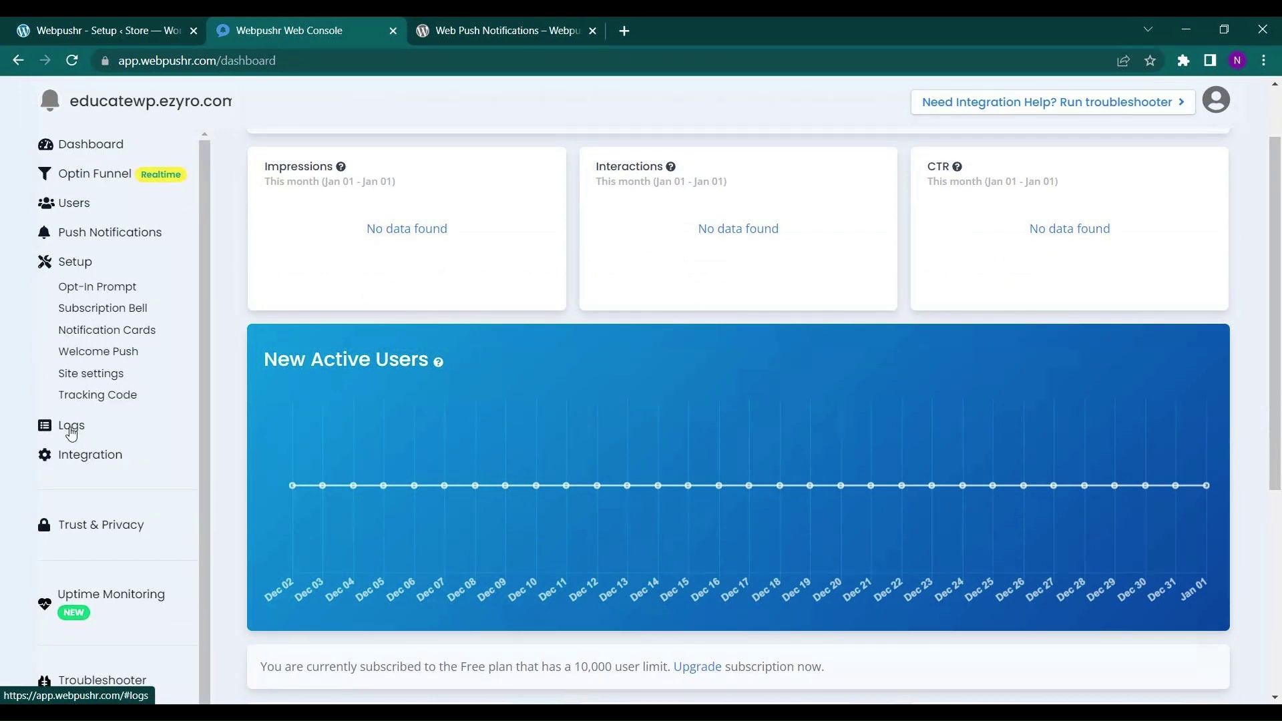
left_click(71, 457)
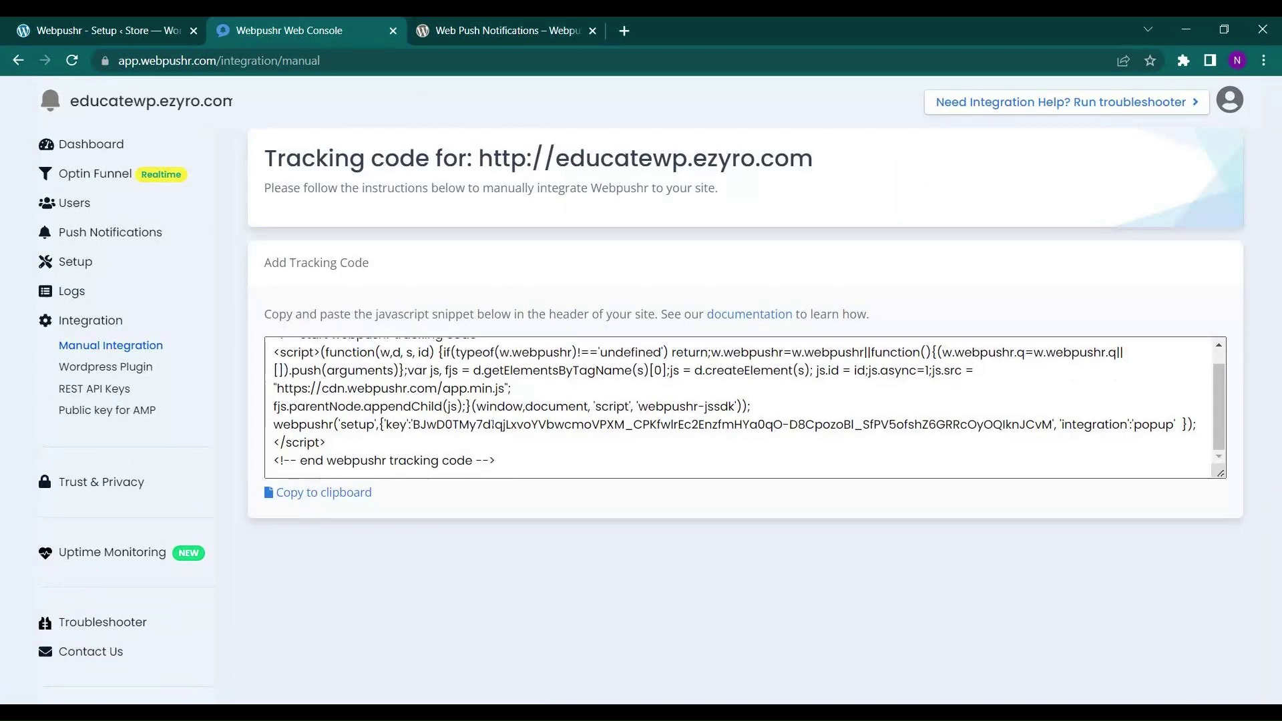
left_click(94, 391)
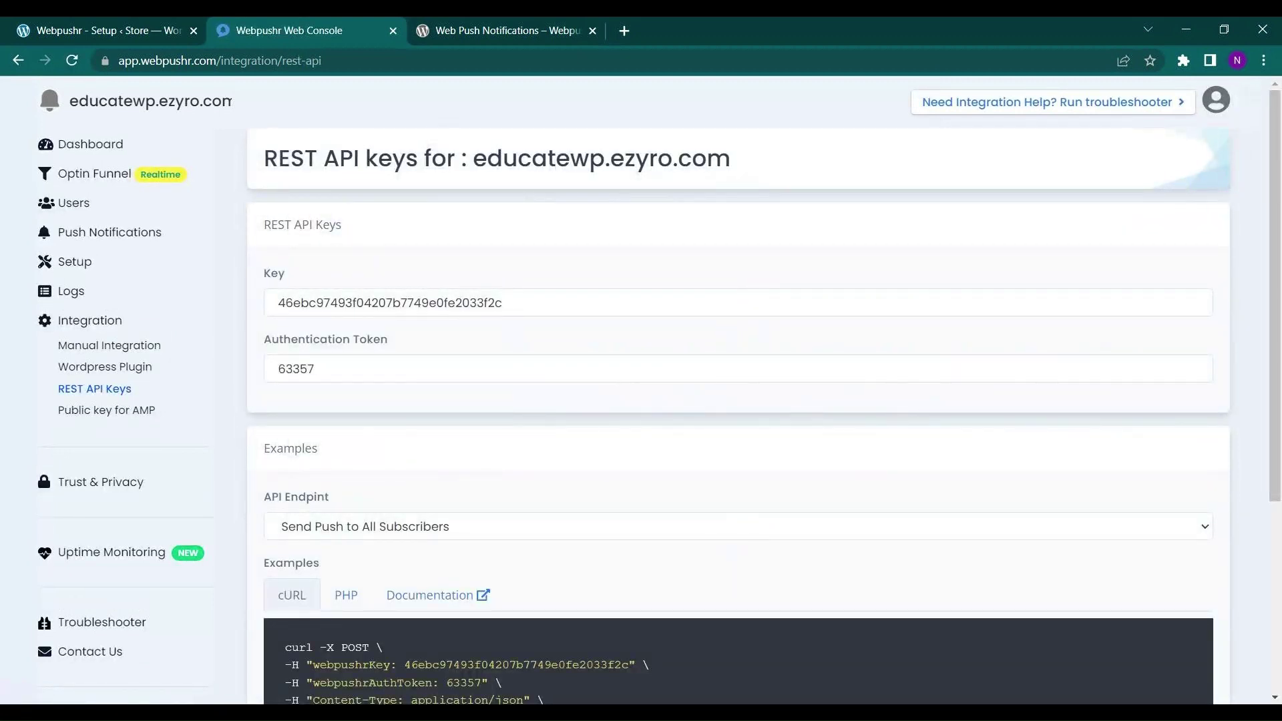
left_click_drag(502, 302, 209, 312)
key("ctrl+c")
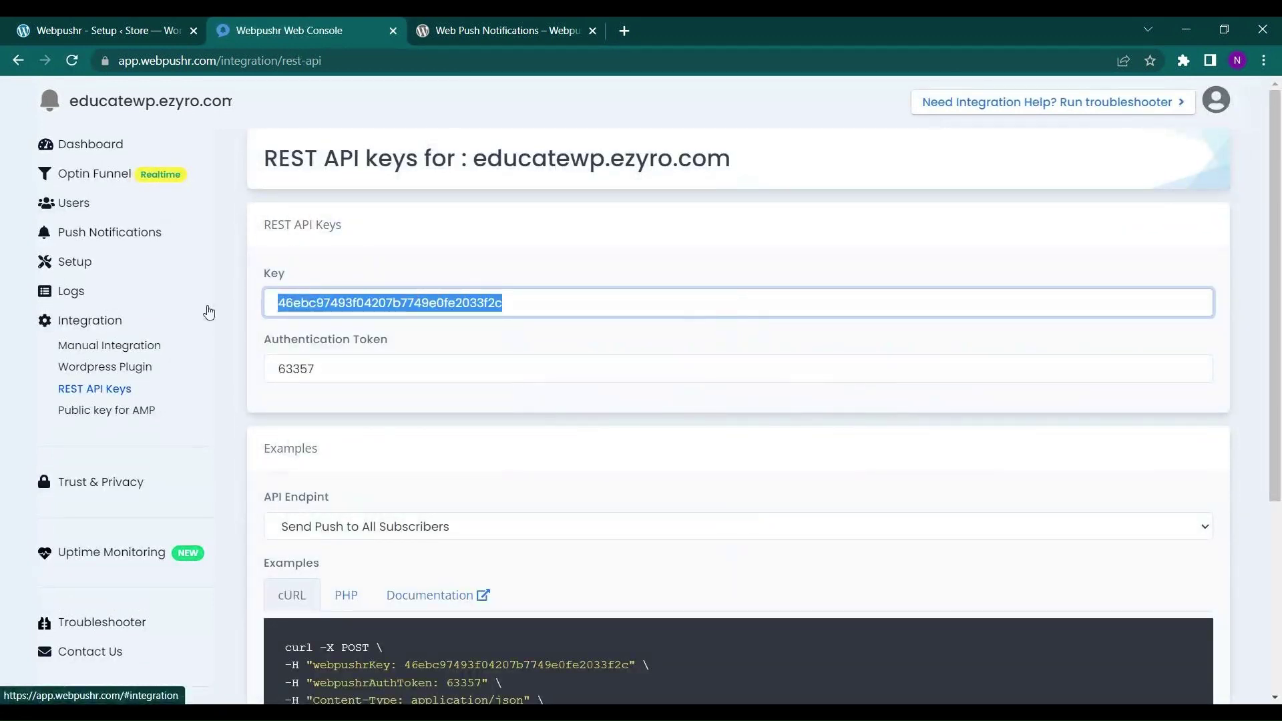
Replace the REST API Key on the WordPress setup page with the console key and activate Webpushr
left_click(171, 20)
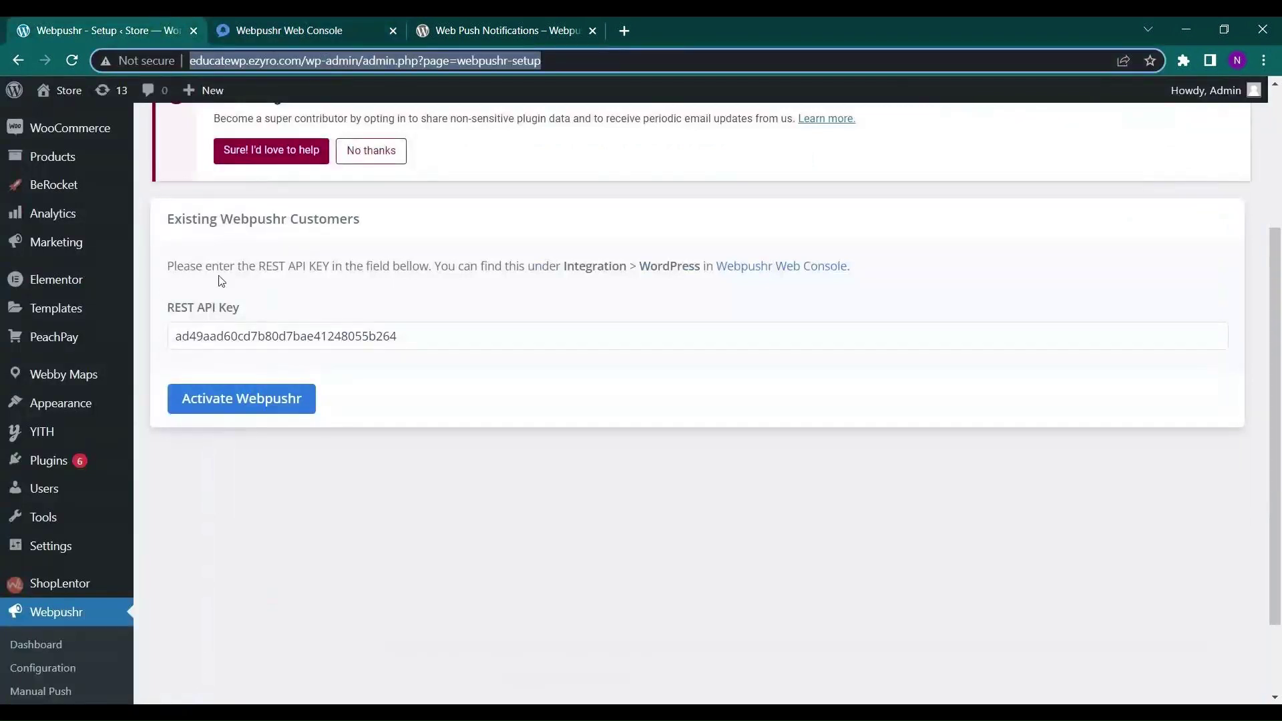
left_click_drag(414, 337, 90, 310)
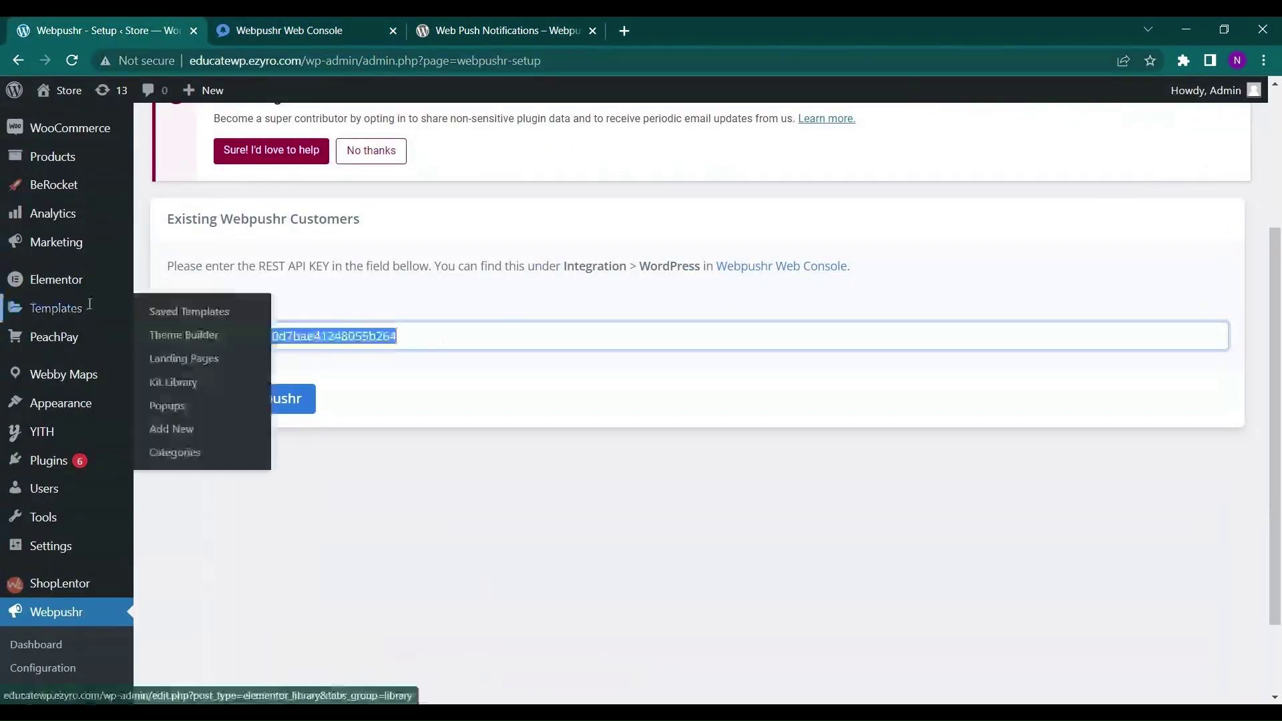
key("ctrl+v")
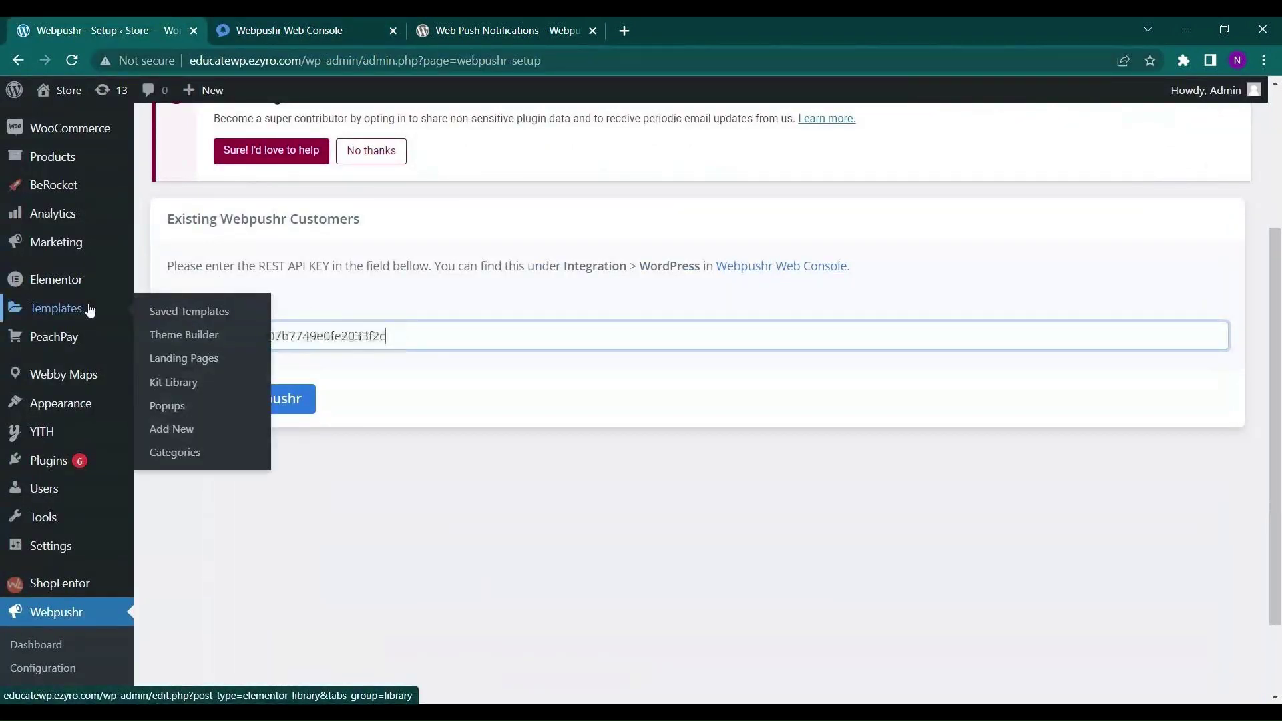
left_click(305, 411)
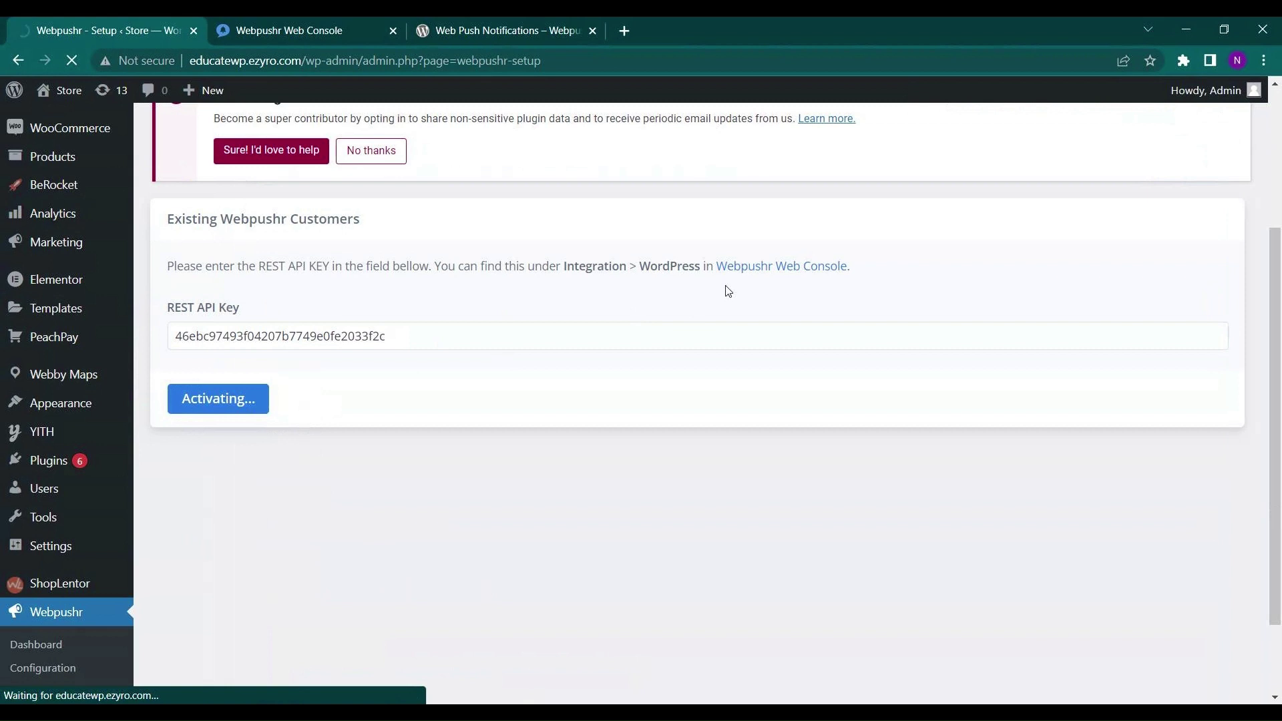
Check the WordPress Plugin key under Integration in the console, then return to WordPress
left_click(259, 20)
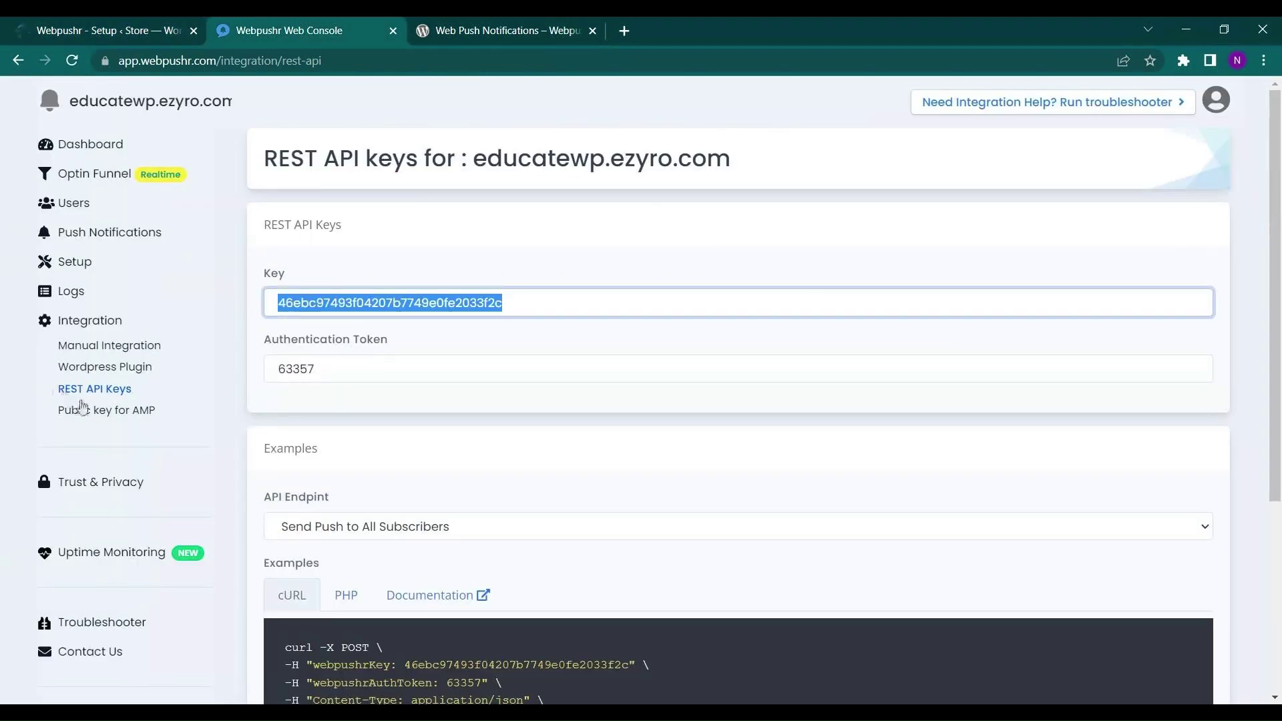
left_click(113, 372)
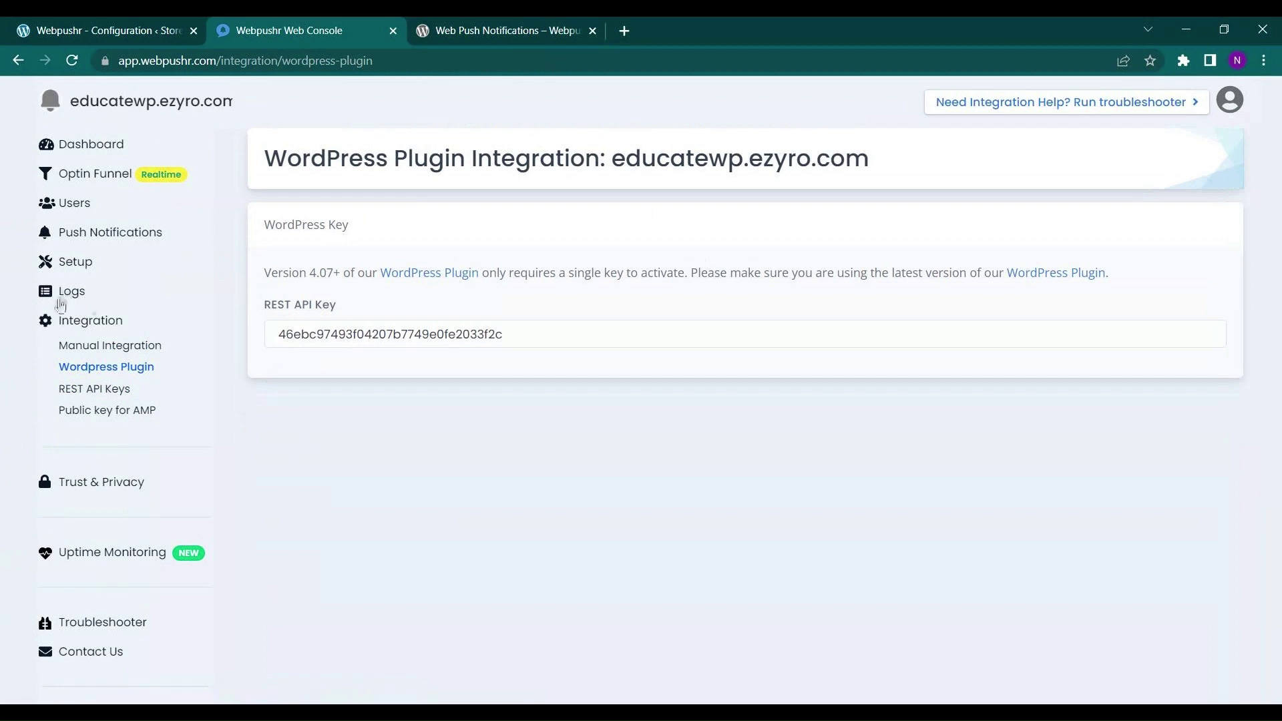
left_click(72, 392)
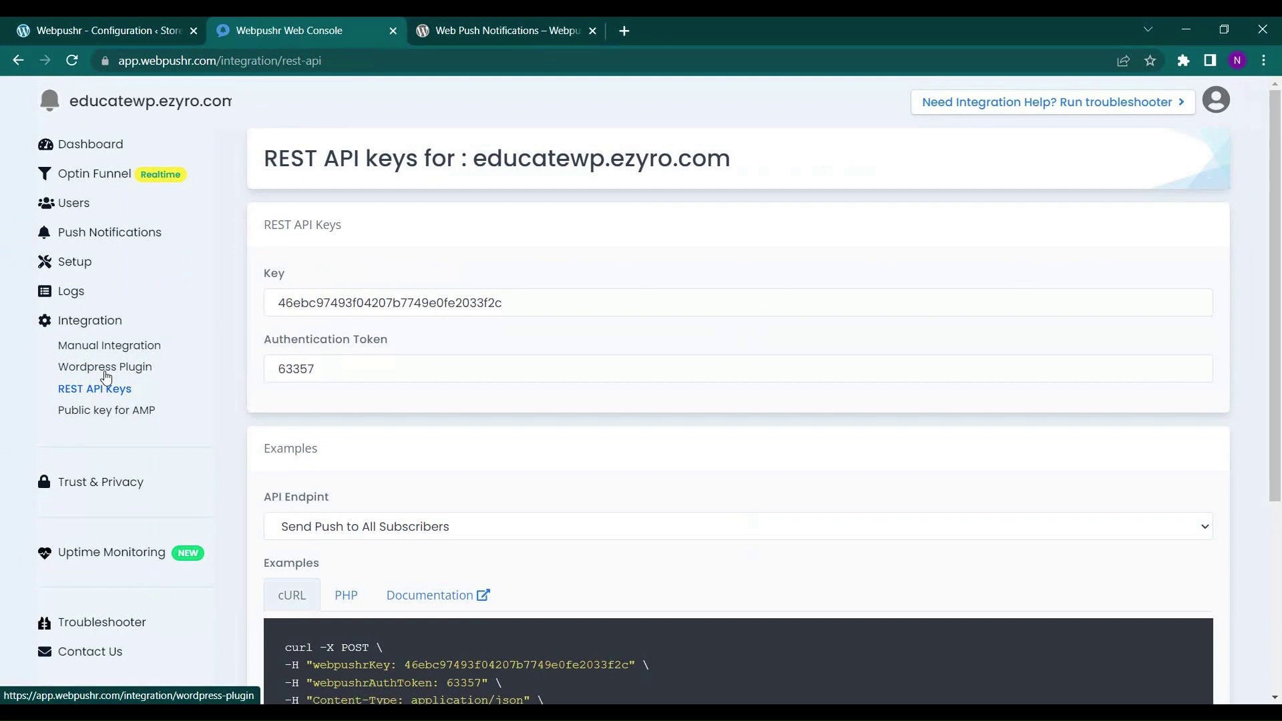
left_click(106, 376)
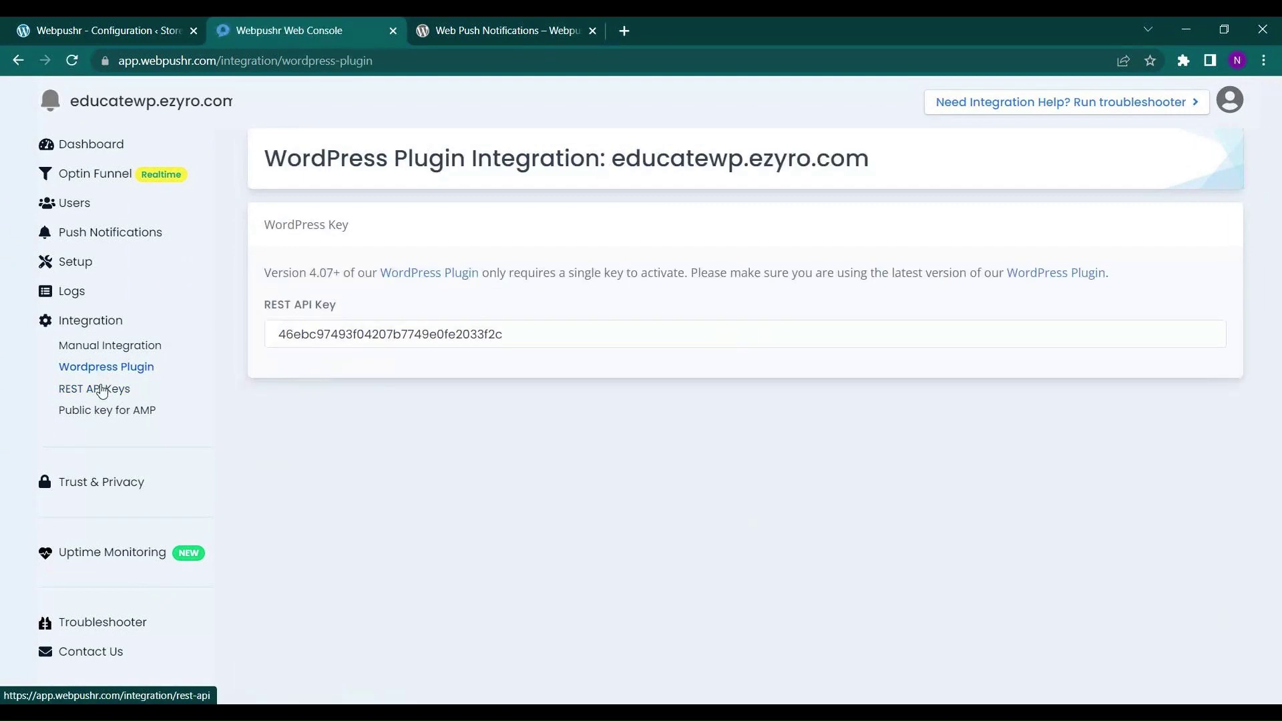
left_click(102, 392)
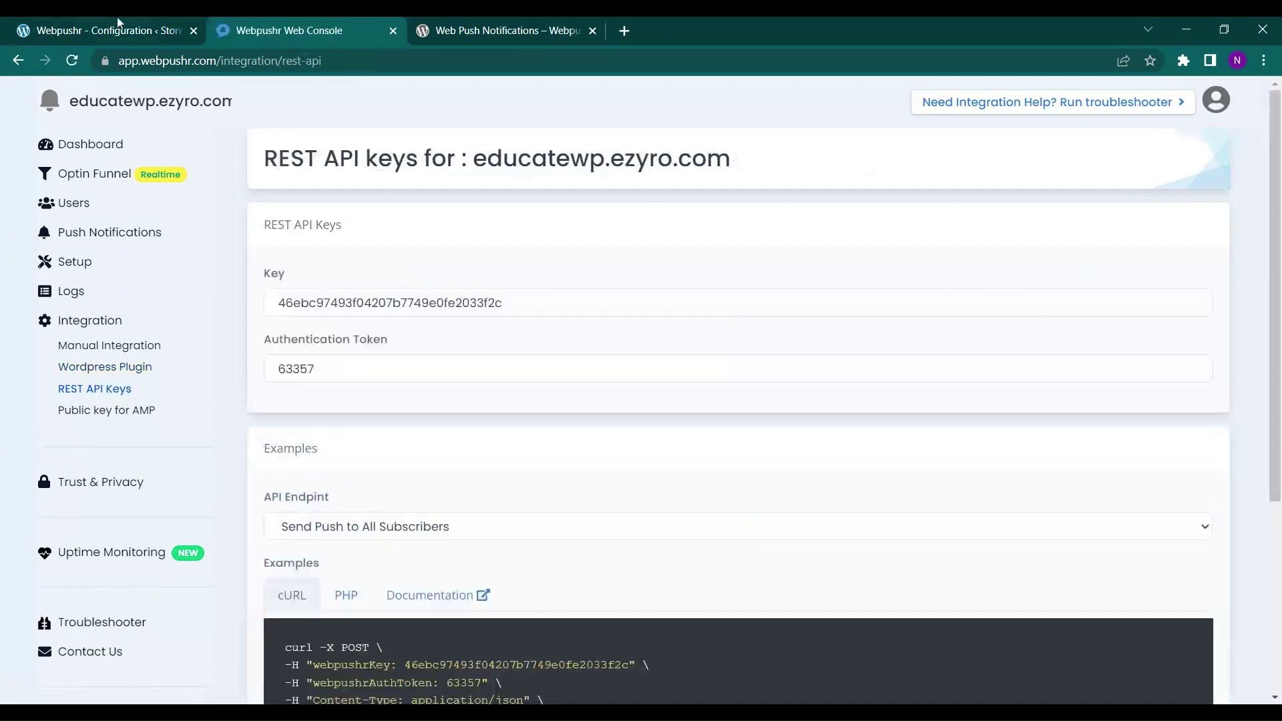
left_click(118, 17)
Review the Webpushr Configuration page, opening the notification icon picker and closing it unchanged
scroll(244, 498, "down", 3)
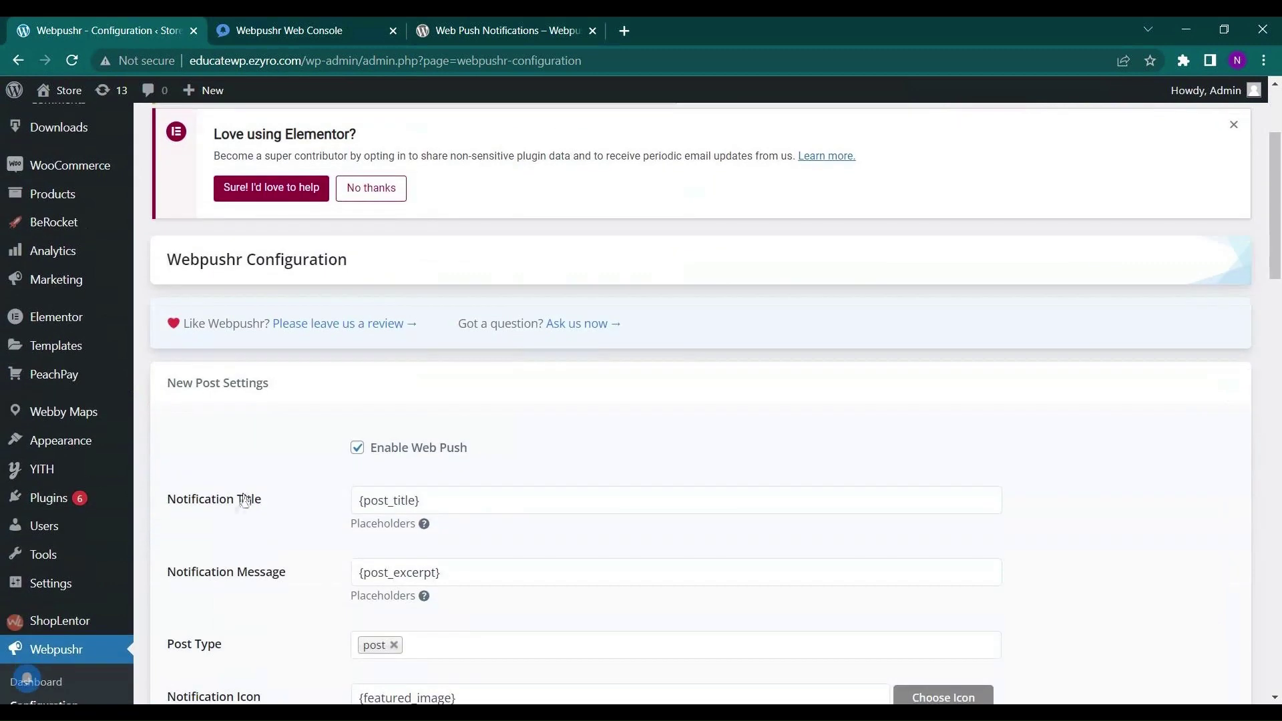
scroll(127, 661, "down", 5)
scroll(140, 660, "down", 4)
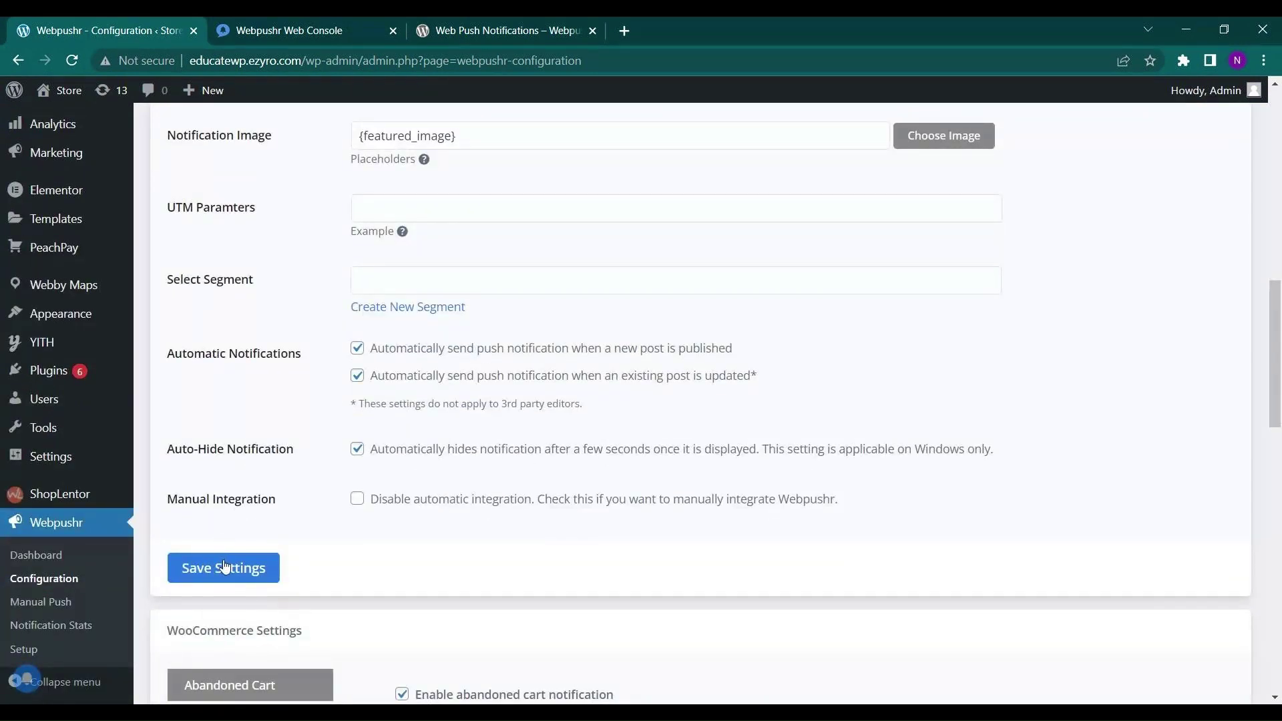
scroll(524, 191, "up", 3)
scroll(452, 367, "up", 2)
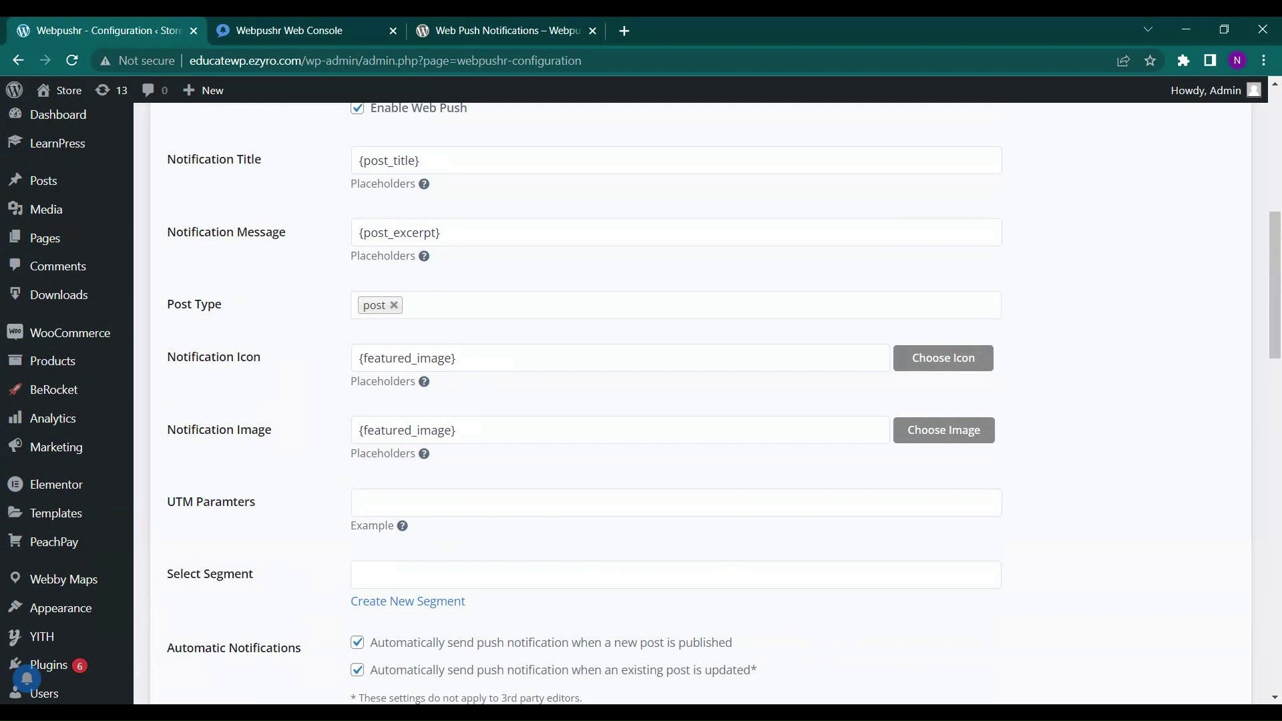
mouse_move(424, 454)
left_click(906, 371)
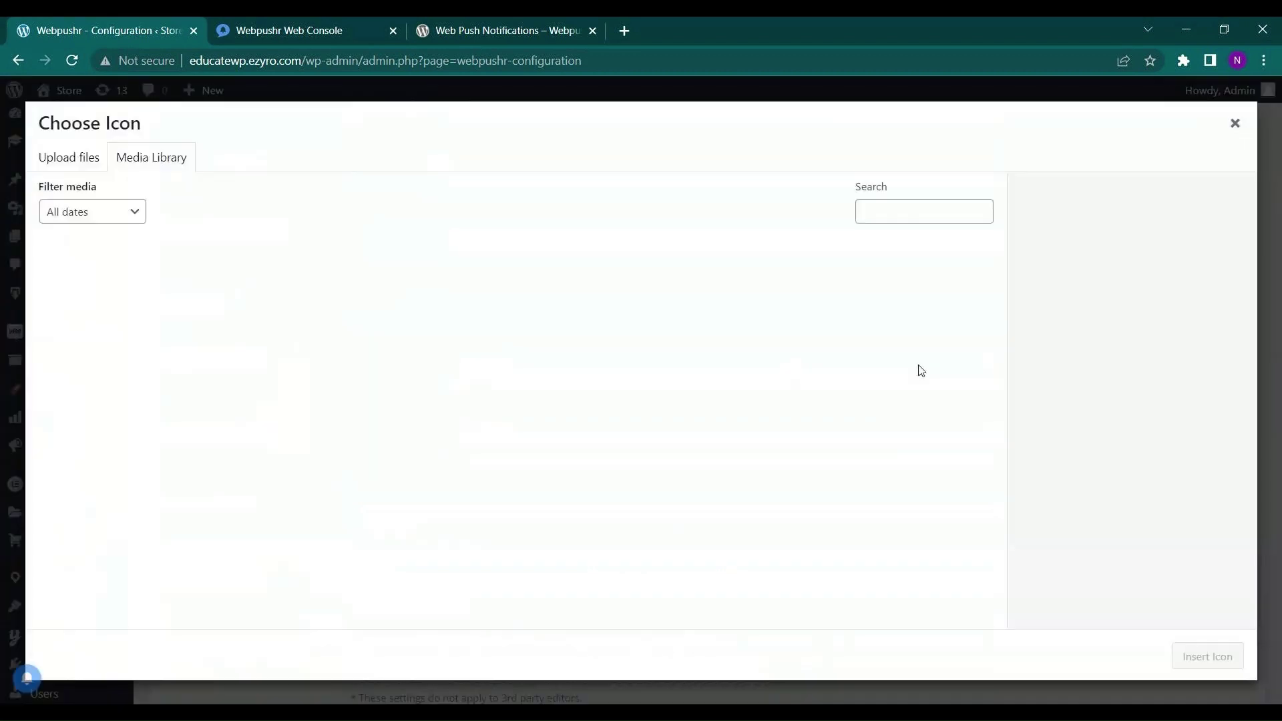
left_click(1235, 124)
Show the New Product notification settings under WooCommerce Settings and review them
scroll(391, 405, "up", 3)
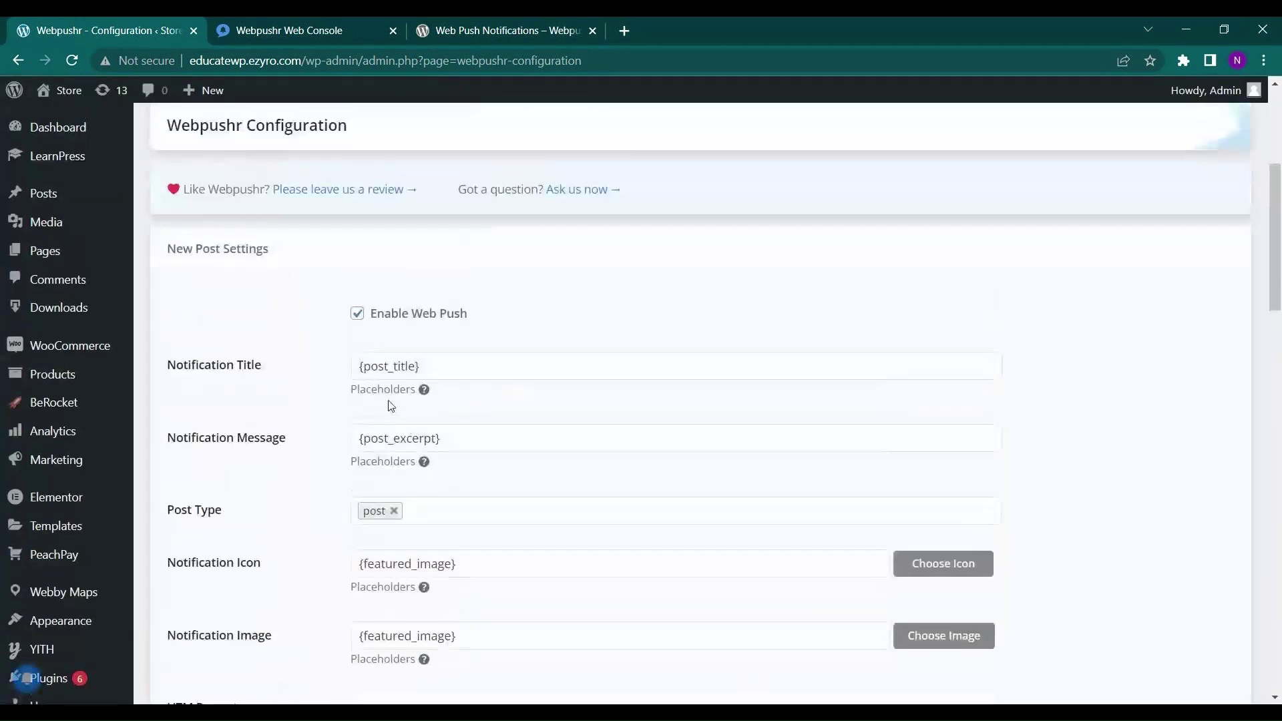
scroll(391, 405, "down", 4)
scroll(391, 406, "down", 7)
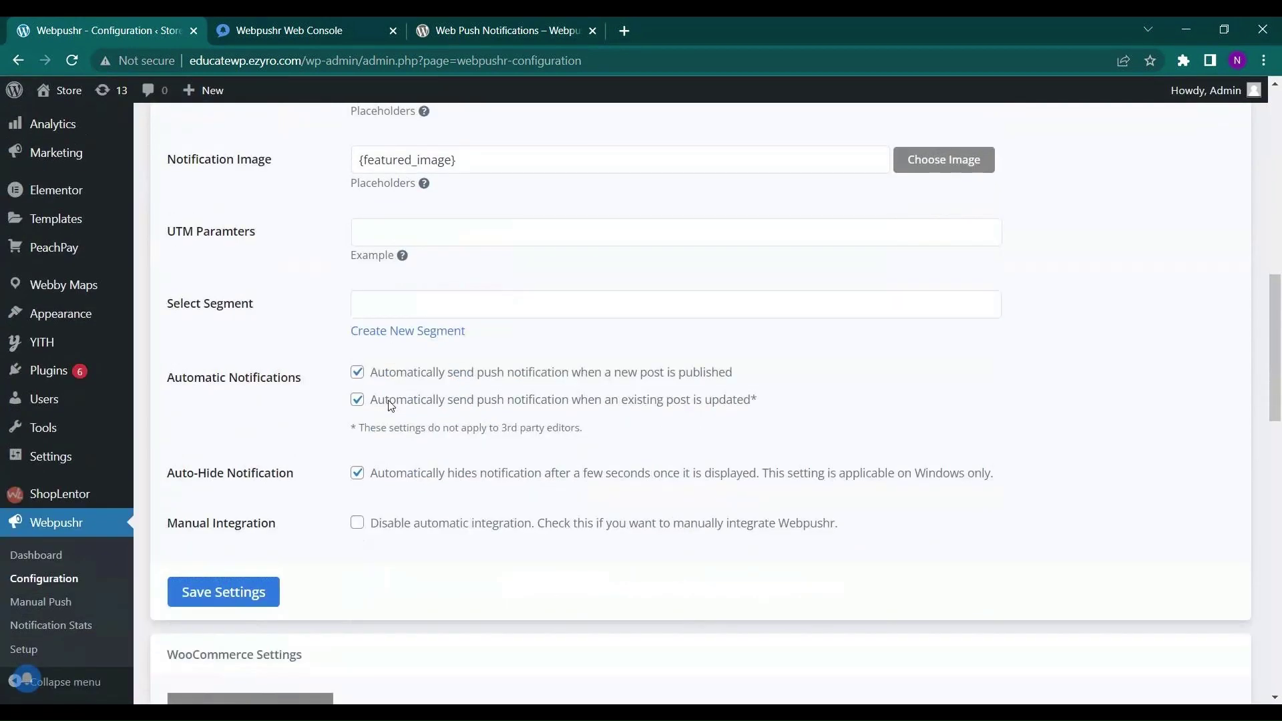
scroll(391, 406, "down", 2)
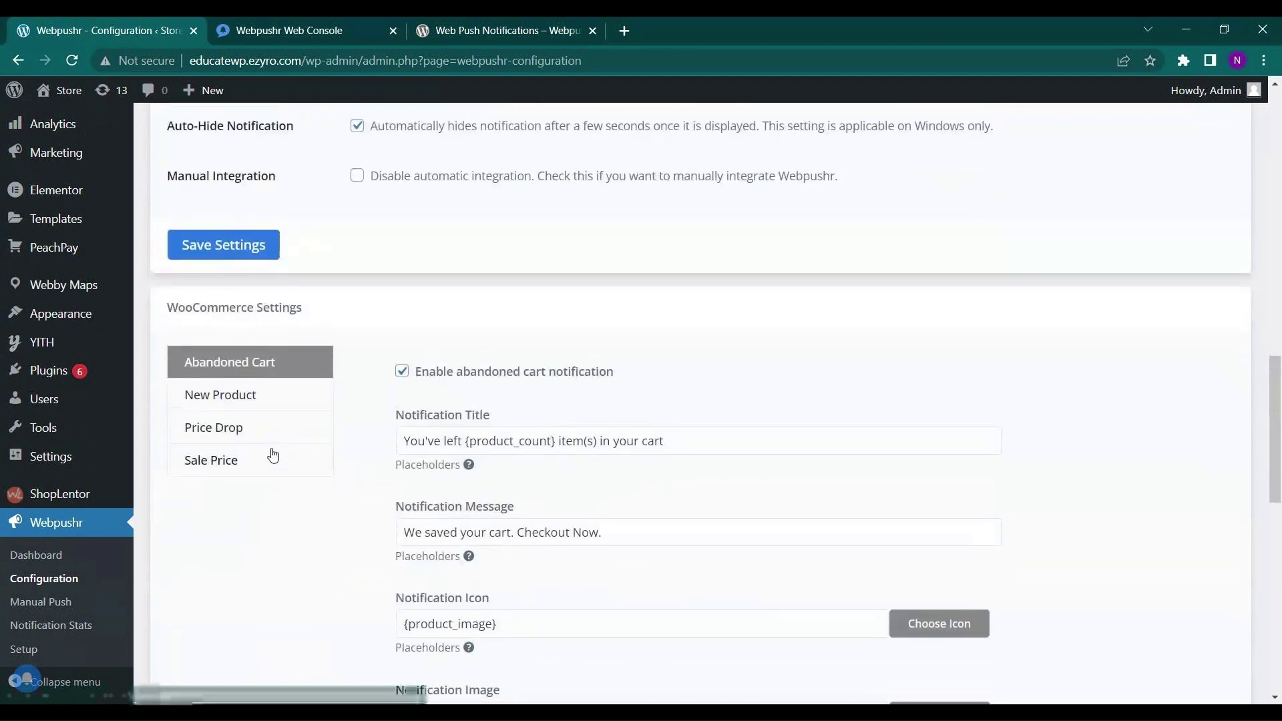
scroll(271, 452, "down", 1)
left_click(237, 309)
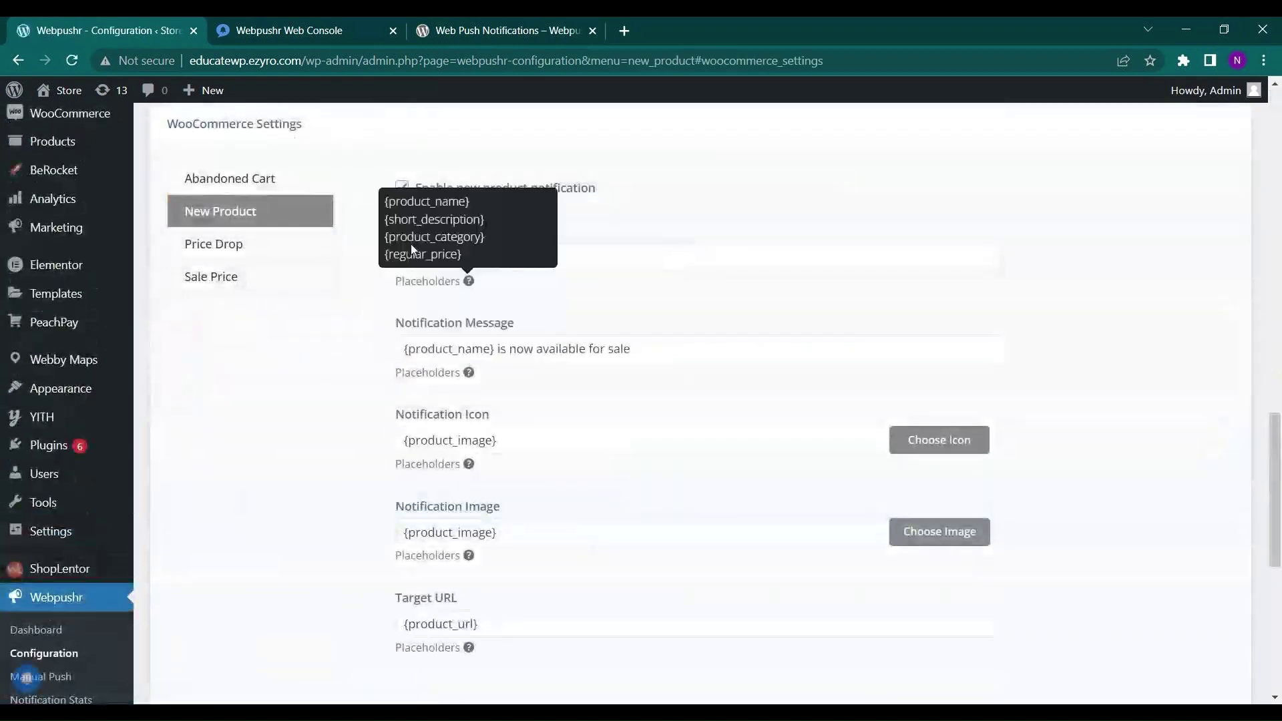
scroll(372, 384, "down", 1)
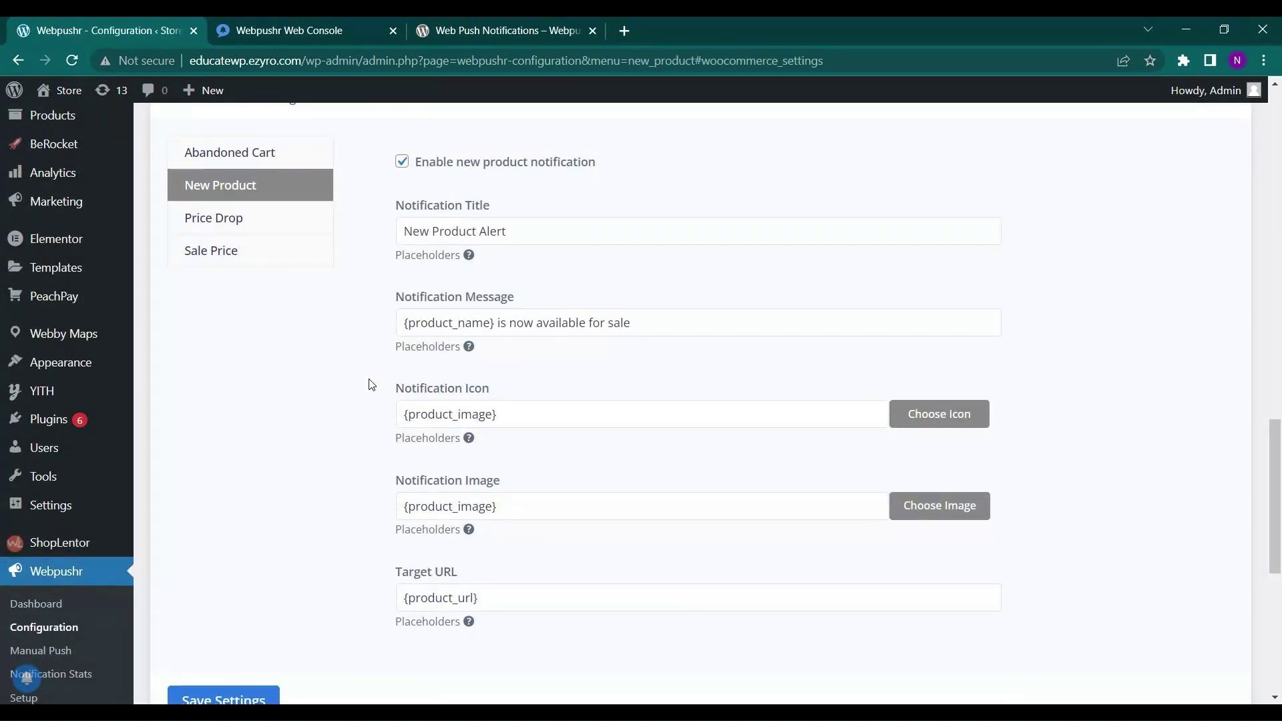
scroll(372, 385, "down", 1)
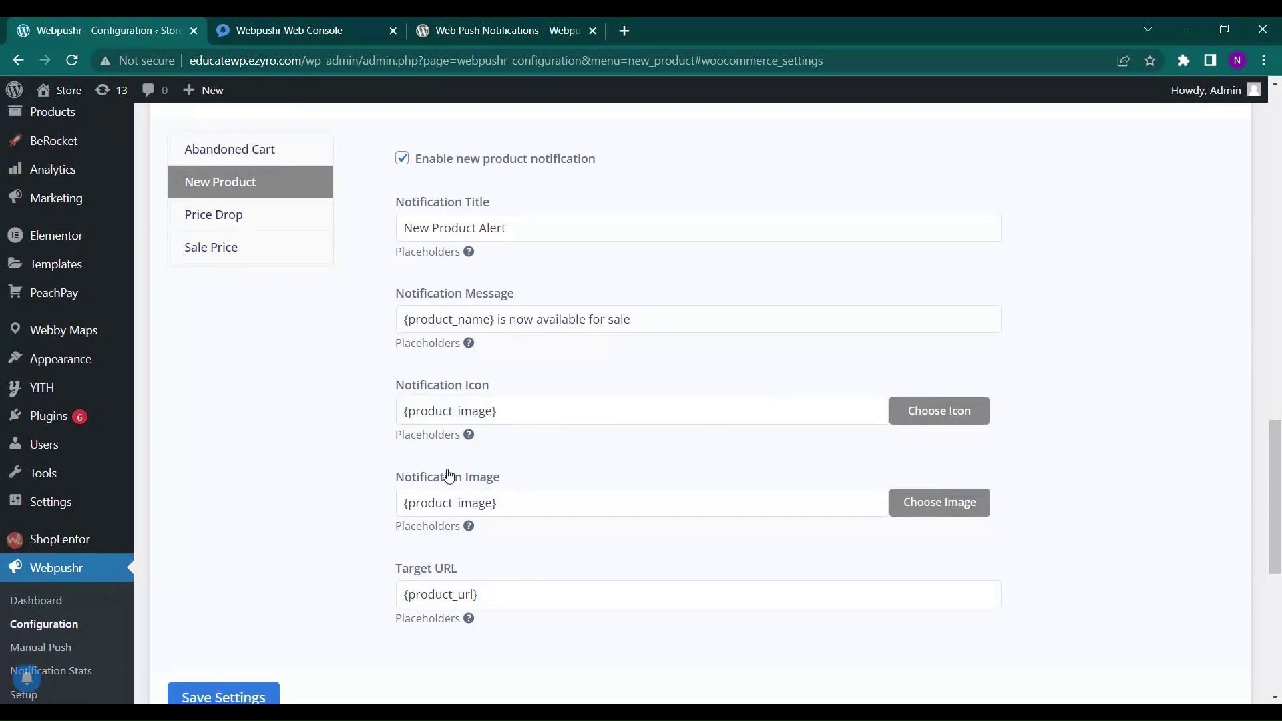
scroll(229, 481, "down", 7)
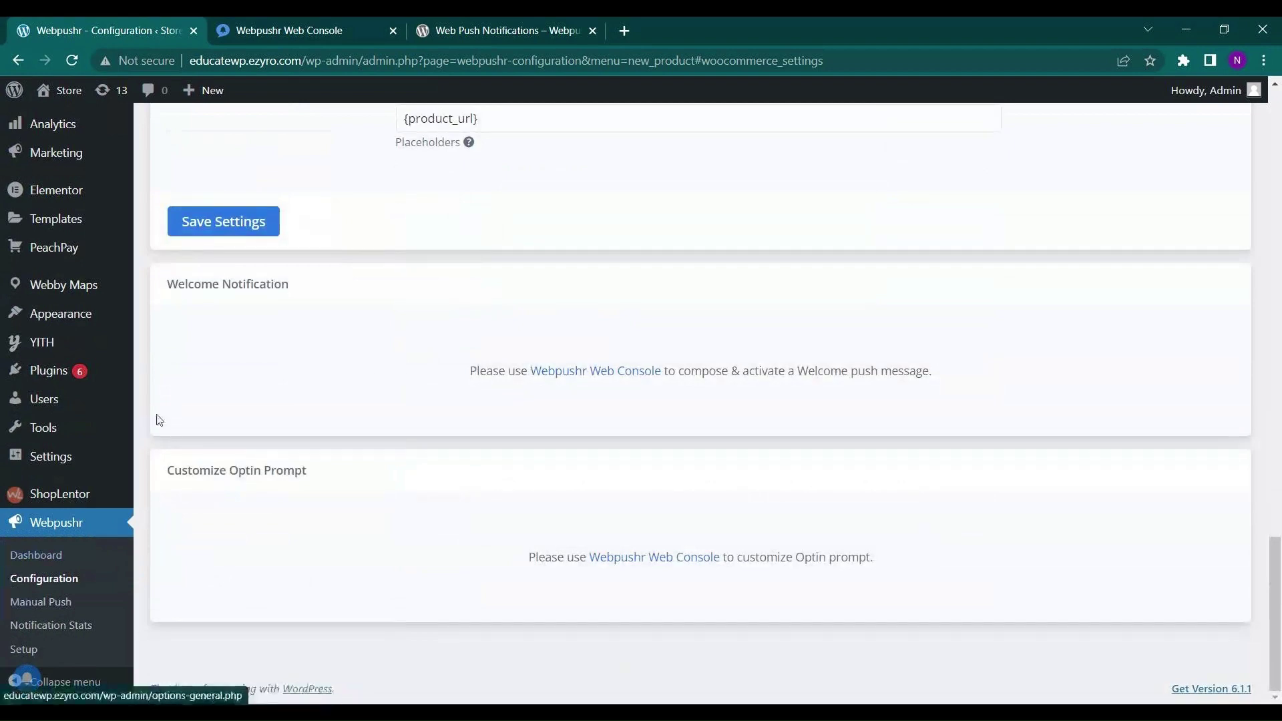
scroll(318, 492, "up", 9)
scroll(318, 492, "up", 4)
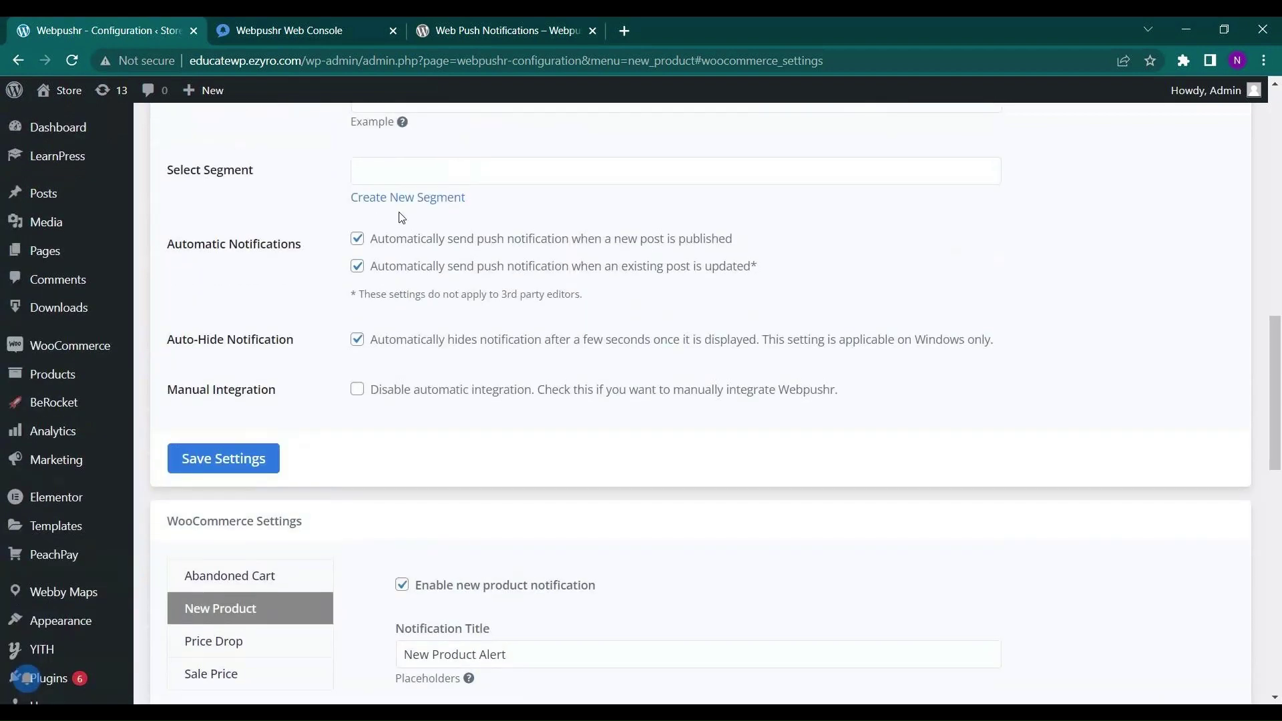
scroll(401, 218, "up", 15)
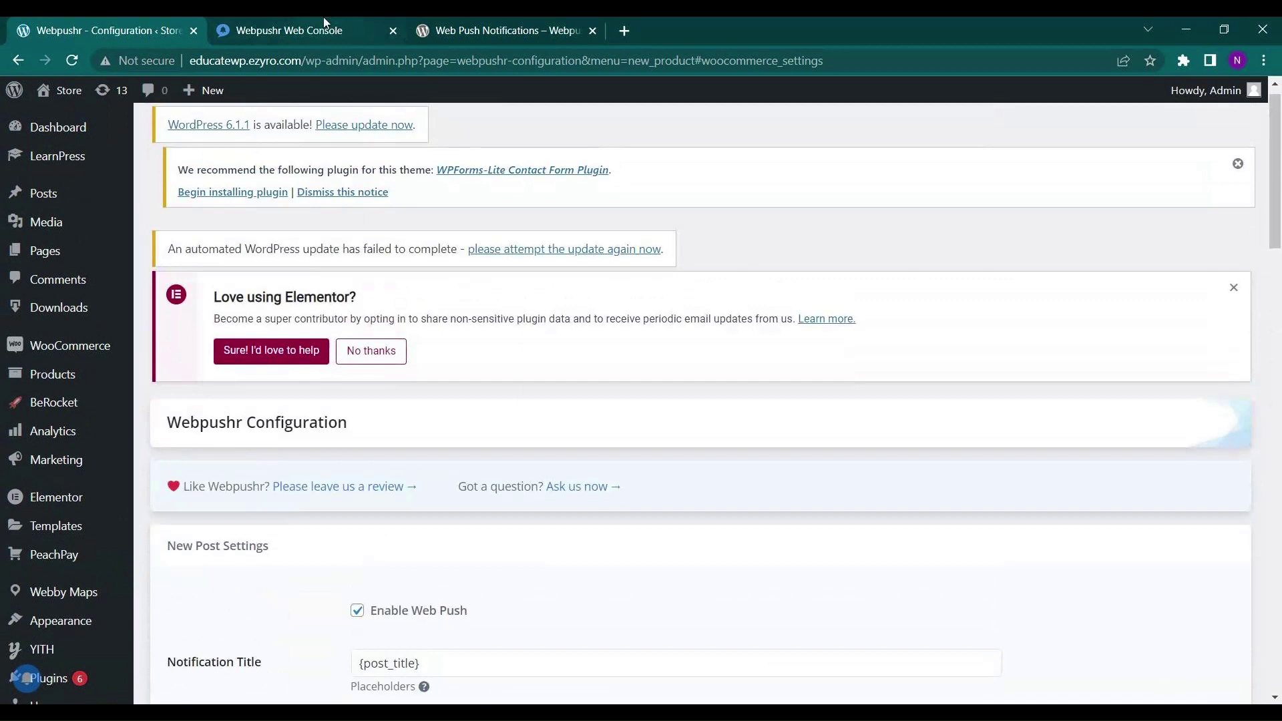
On the store front page, use the Webpushr bell to confirm the browser's subscription, then close the popup
left_click(323, 18)
left_click(126, 20)
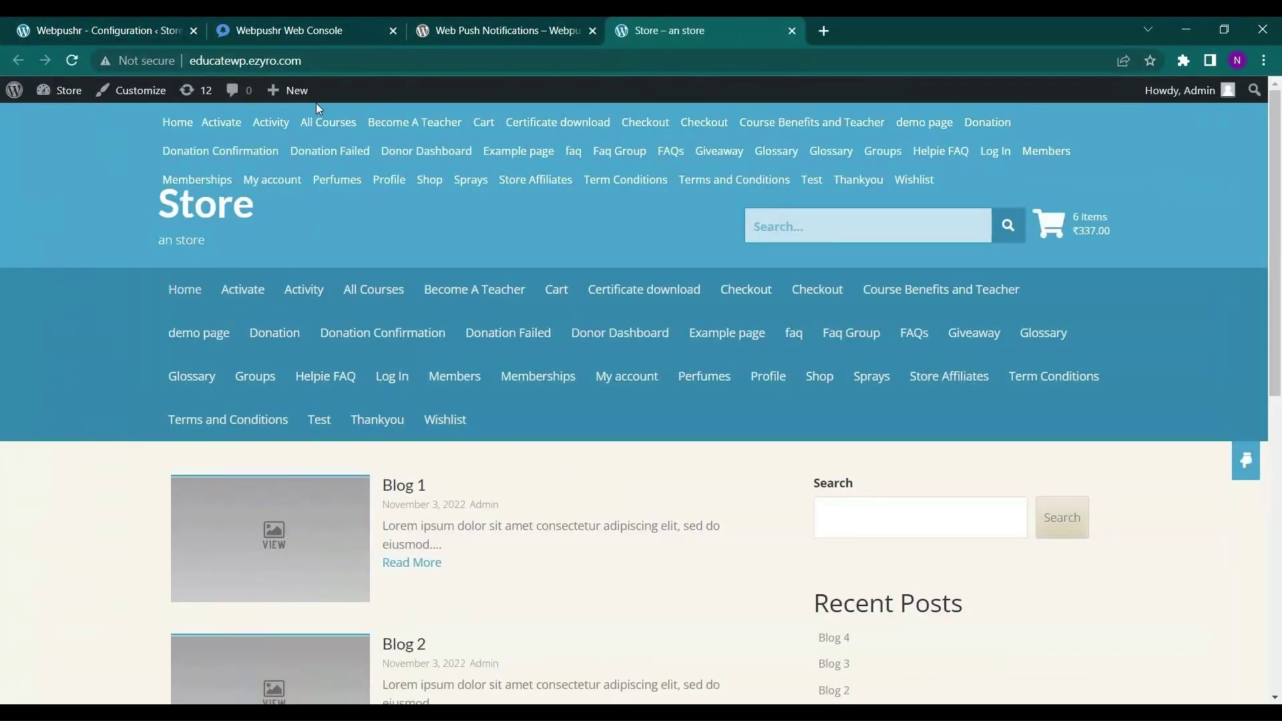
left_click(303, 17)
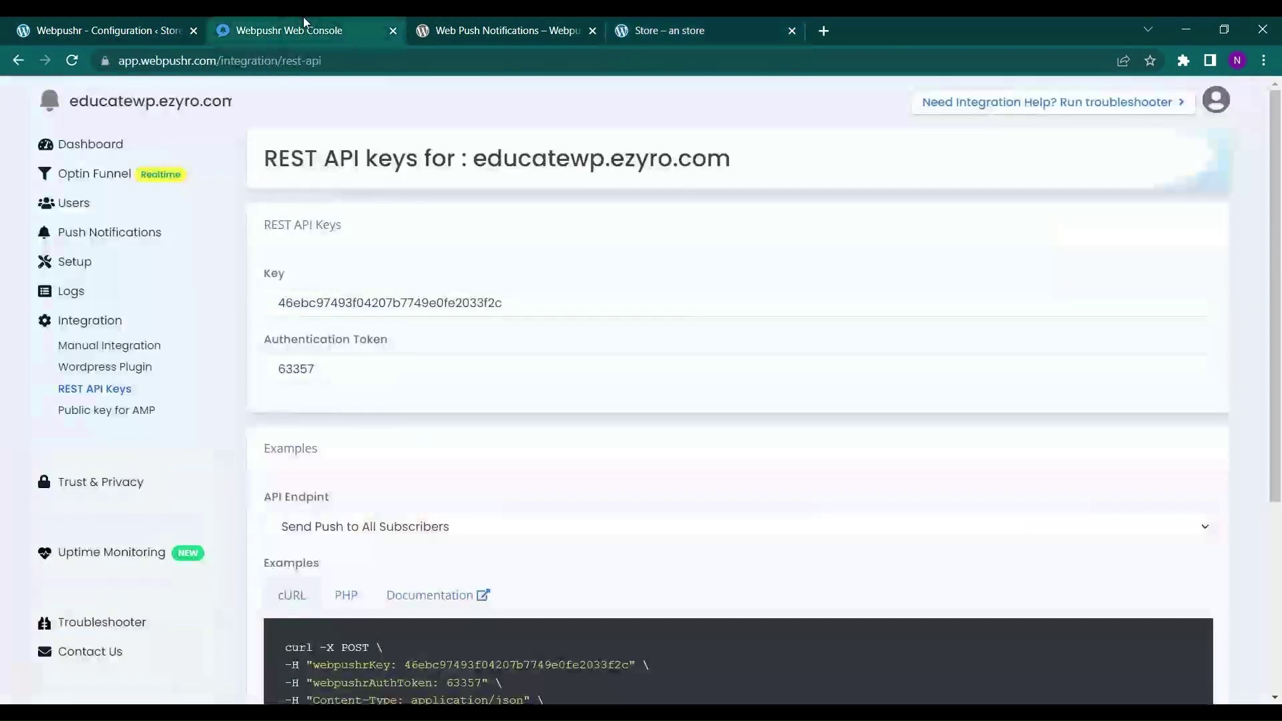
left_click(711, 17)
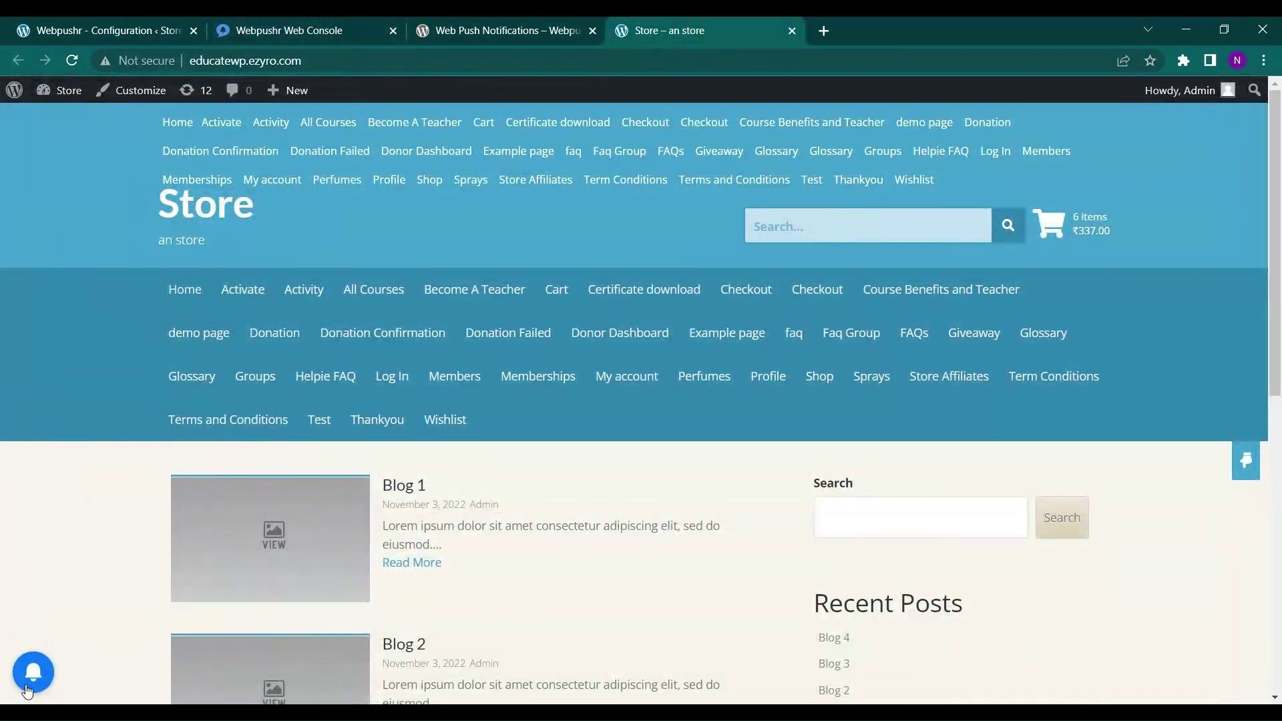
left_click(28, 688)
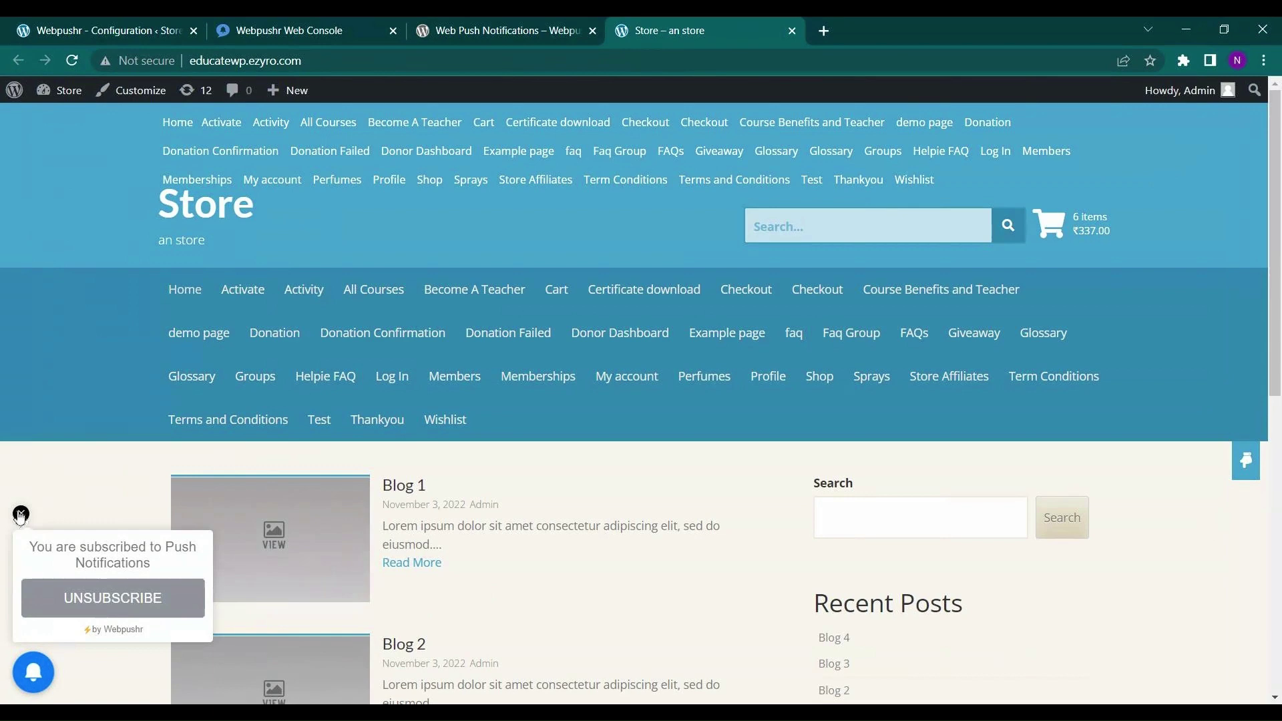
left_click(20, 515)
In the console sidebar, expand Push Notifications and go to Manual Push
left_click(474, 30)
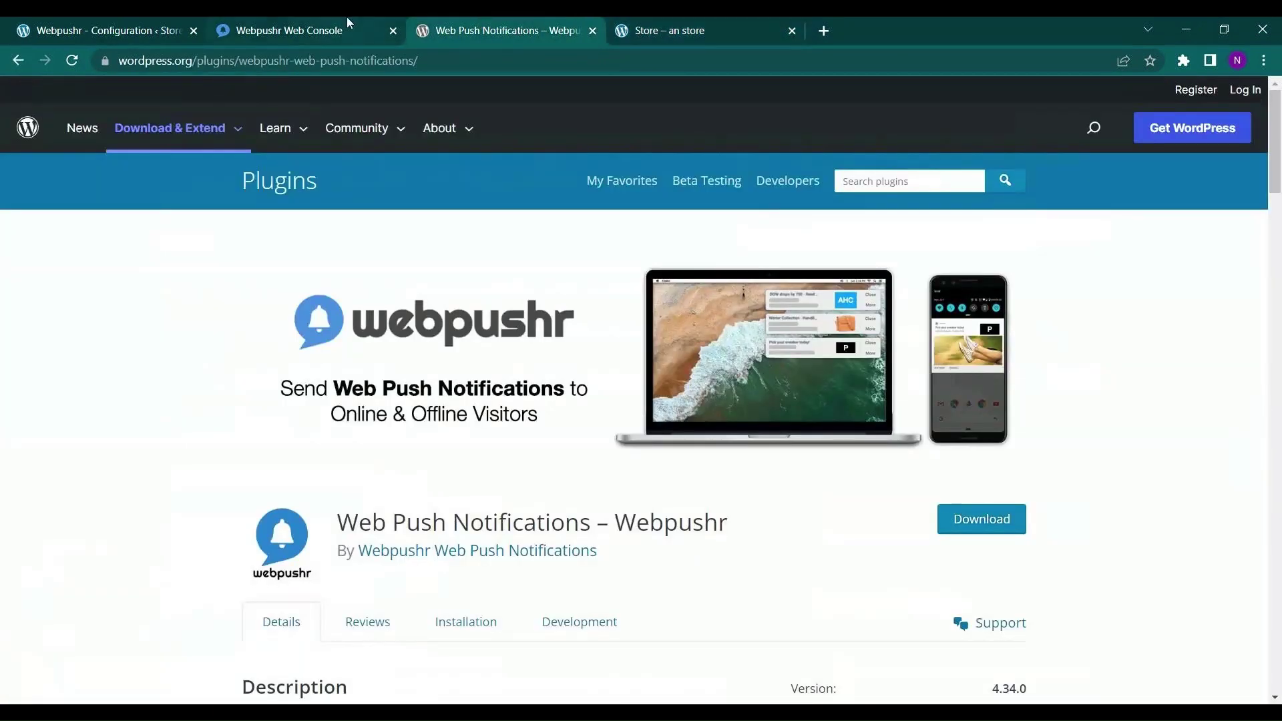
left_click(346, 20)
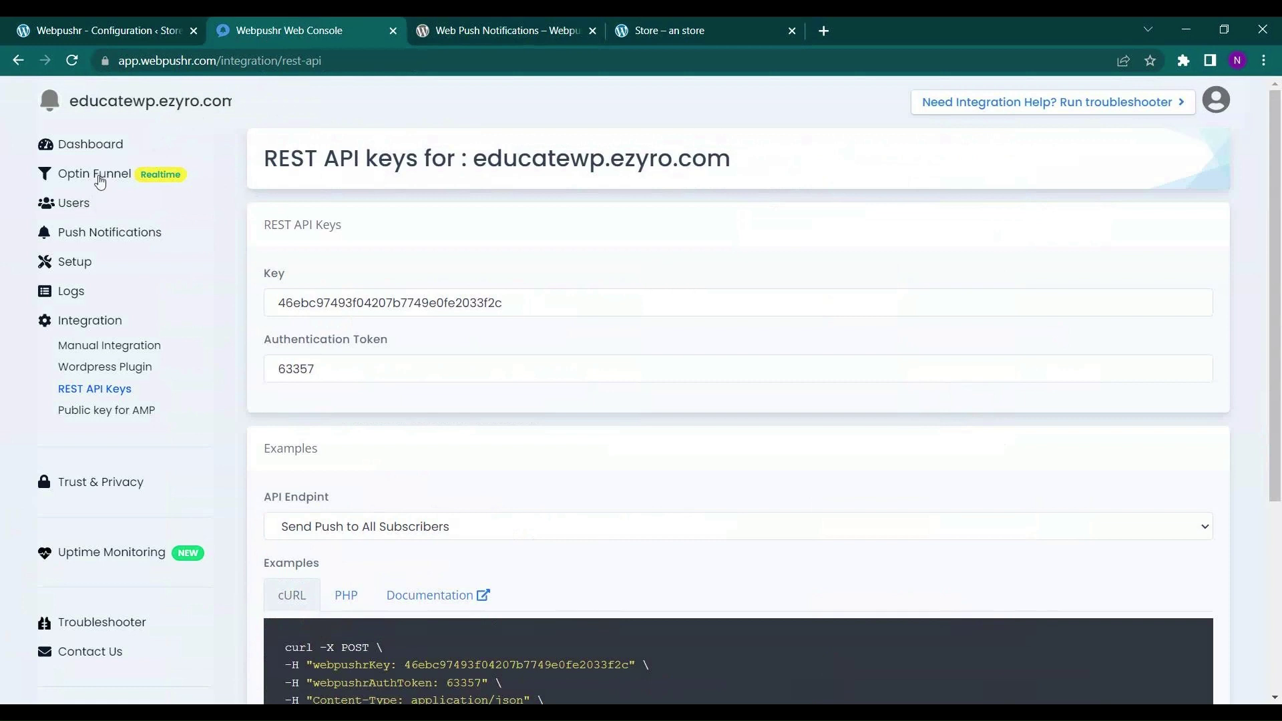
left_click(91, 230)
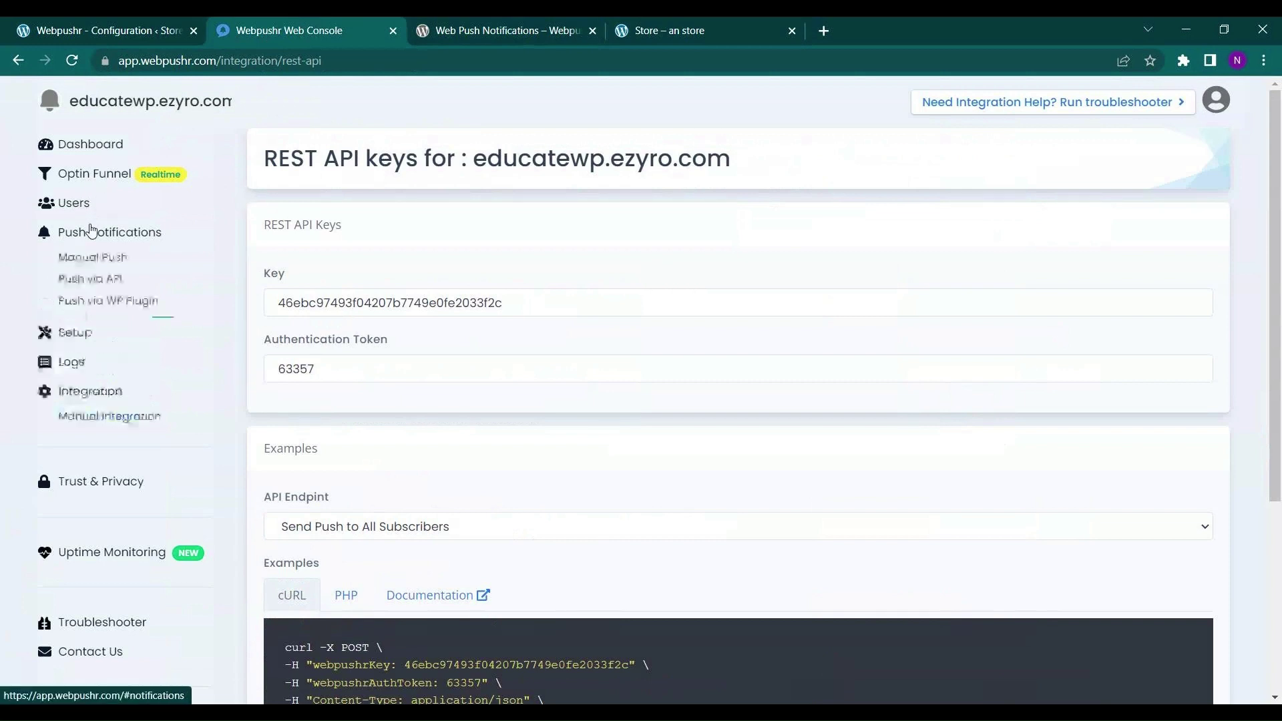
left_click(92, 259)
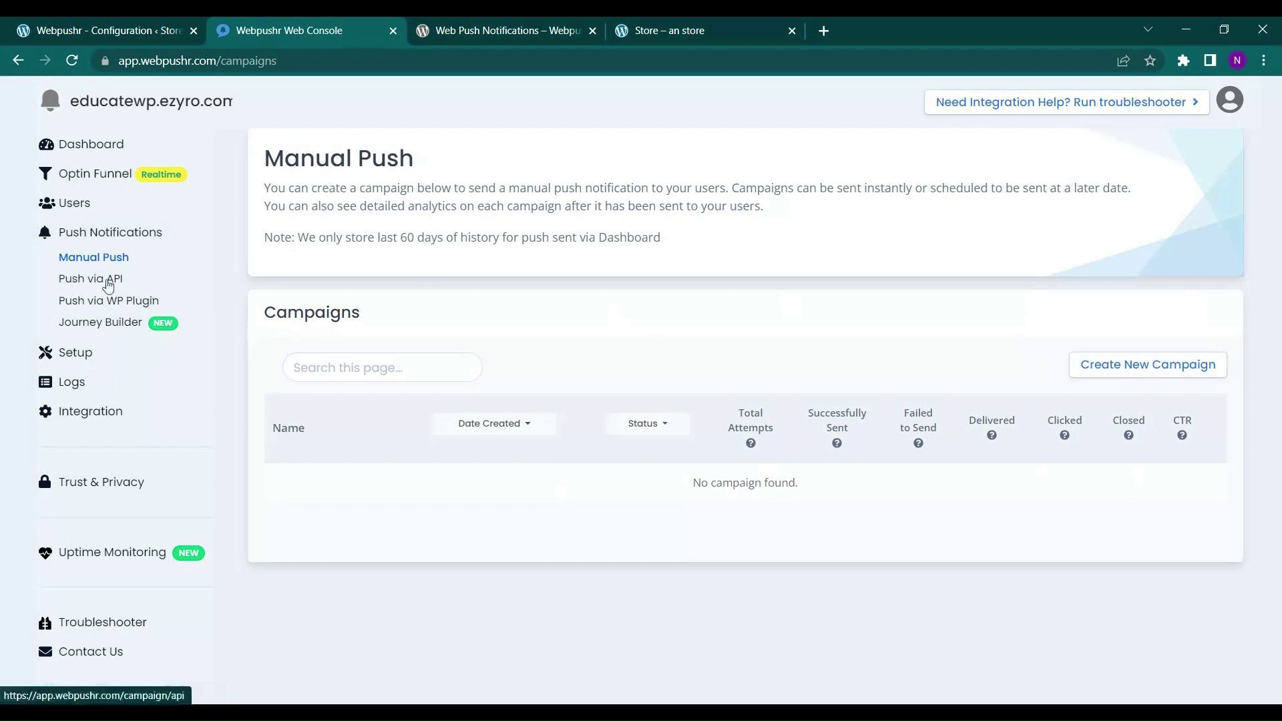
Start a new push campaign, name it 'Test', and create it
left_click(1133, 376)
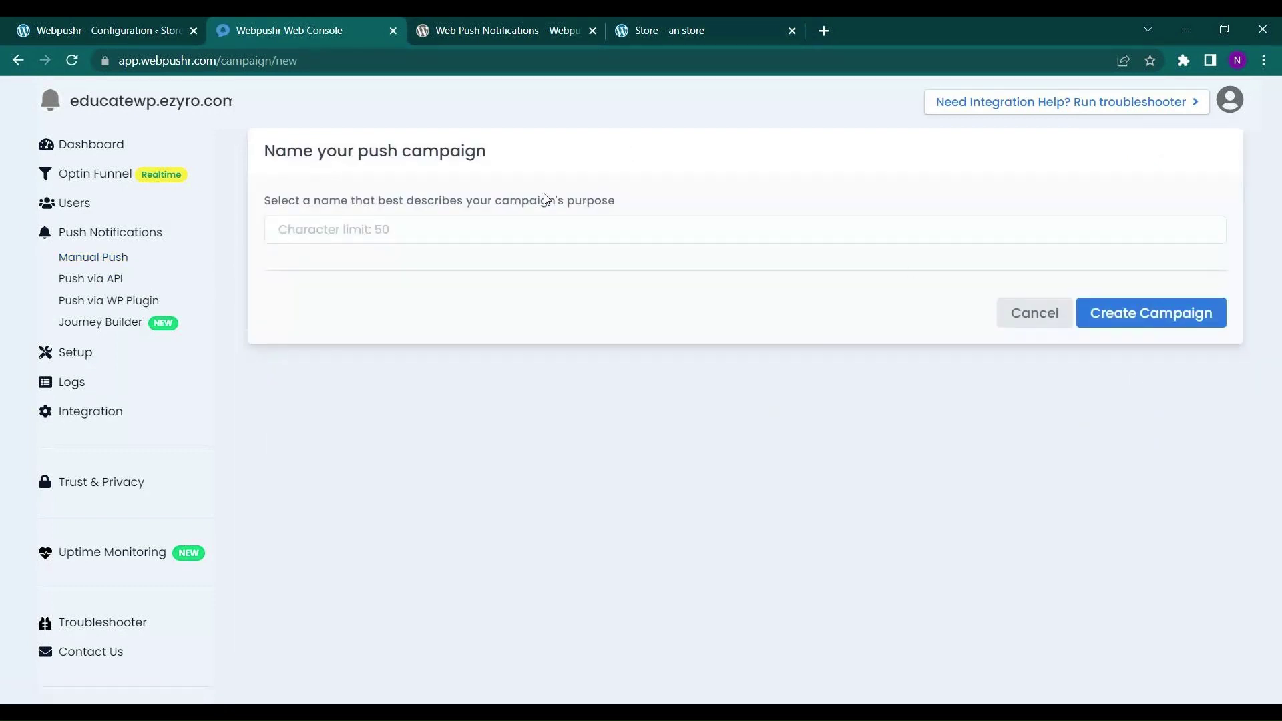
left_click(364, 229)
type("T")
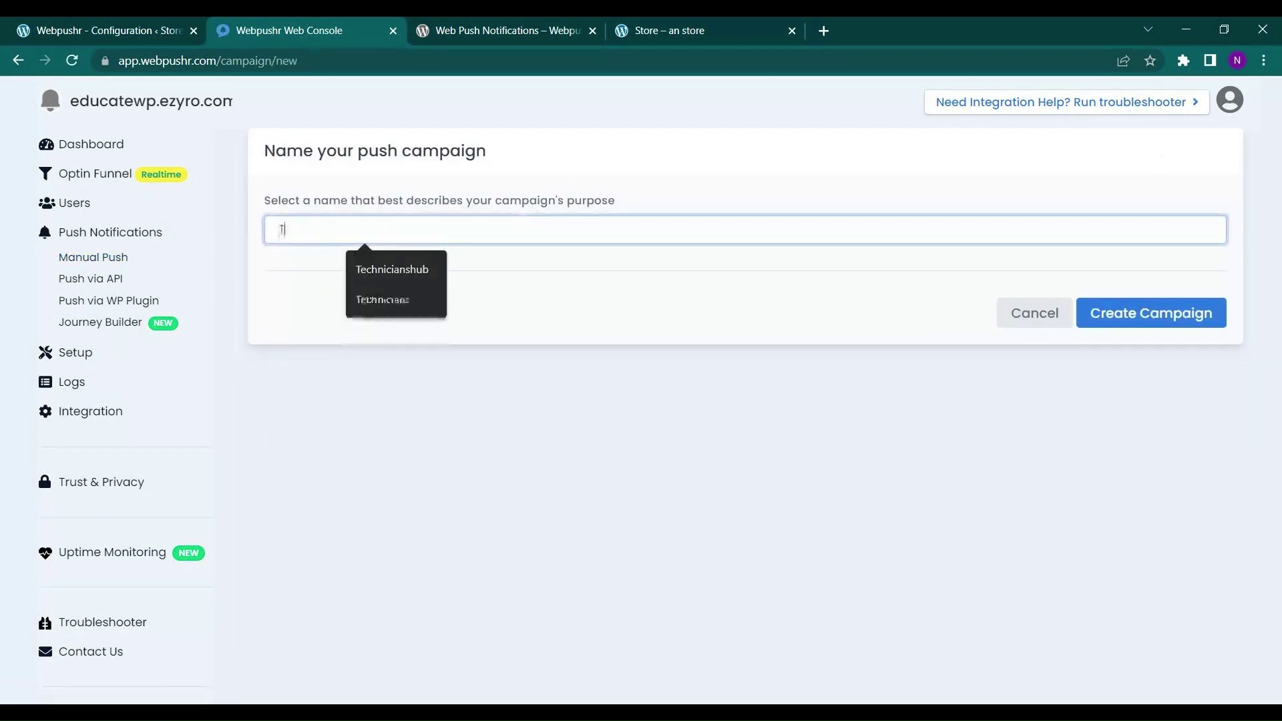
type("est")
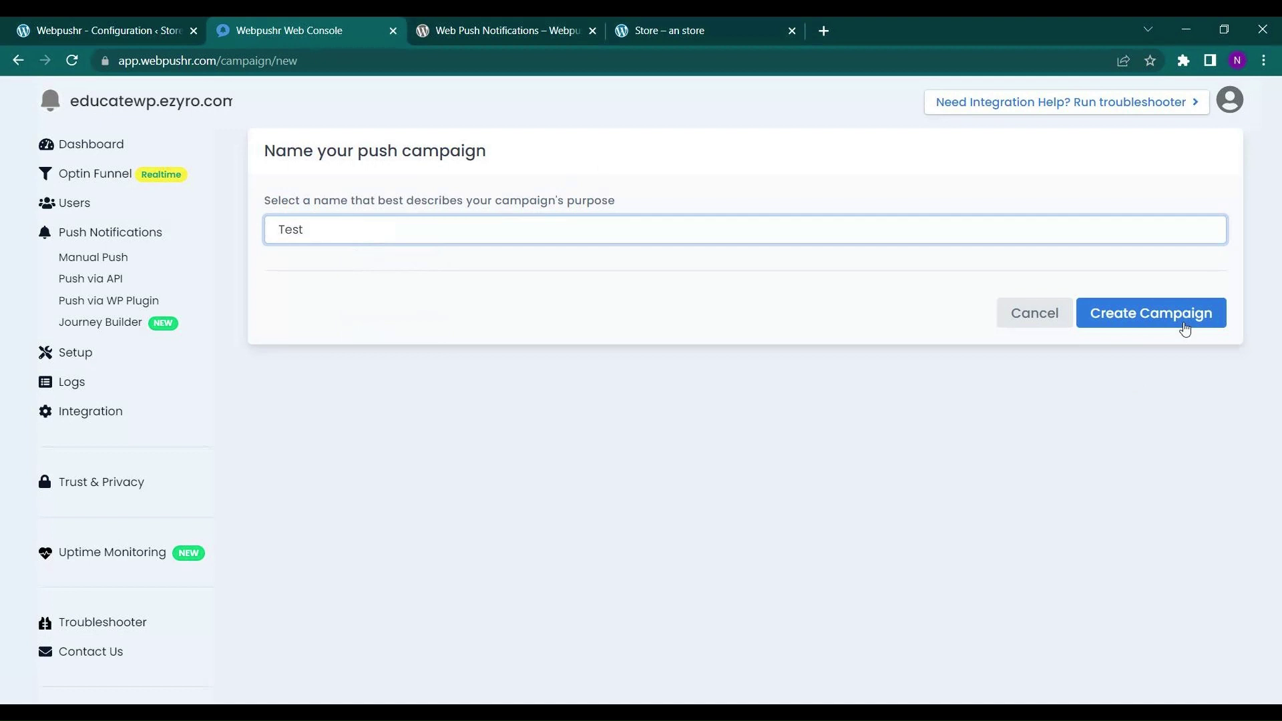
left_click(1184, 326)
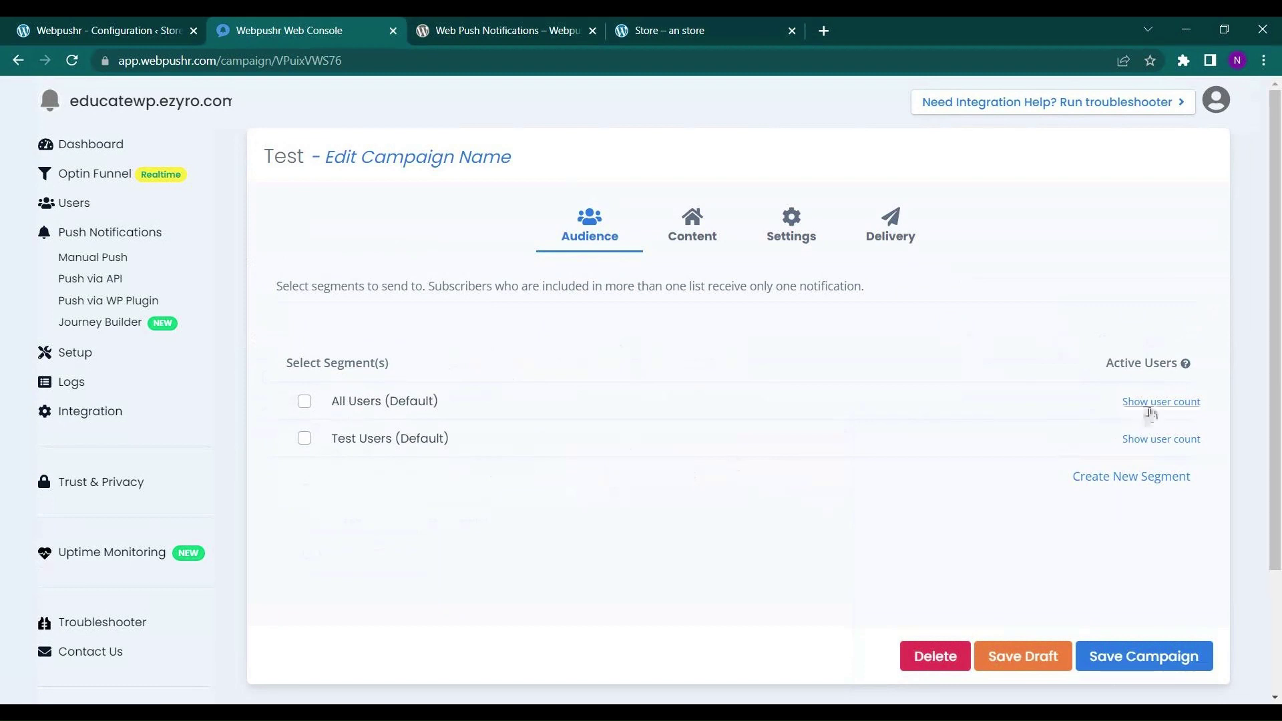
Show the All Users and Test Users counts and select the WordPress configuration page's address
left_click(1155, 403)
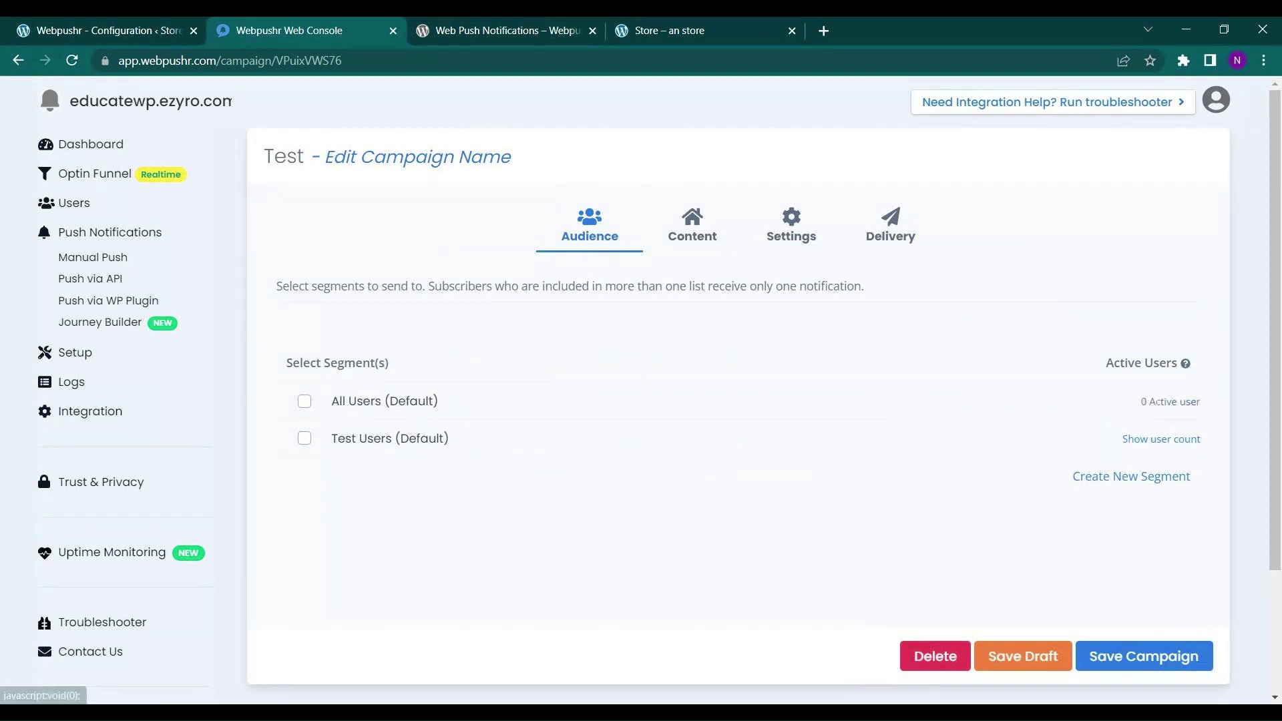
left_click(1164, 439)
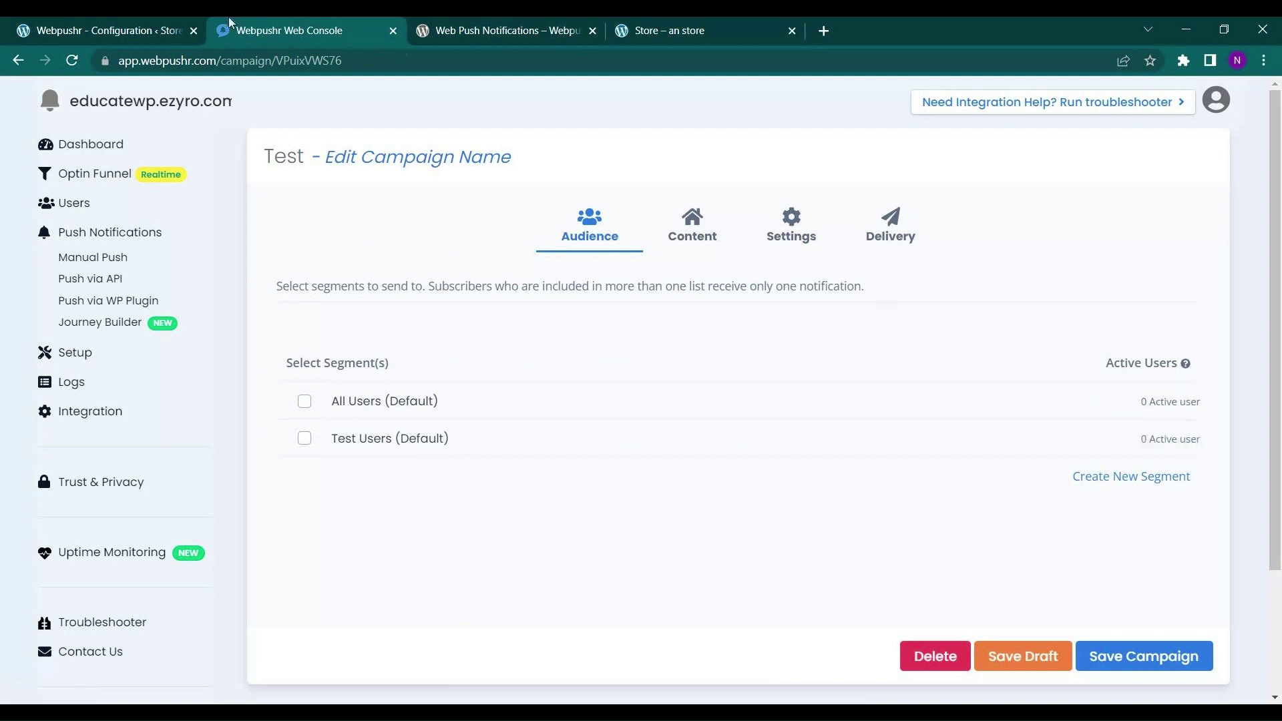
left_click(107, 30)
left_click(251, 60)
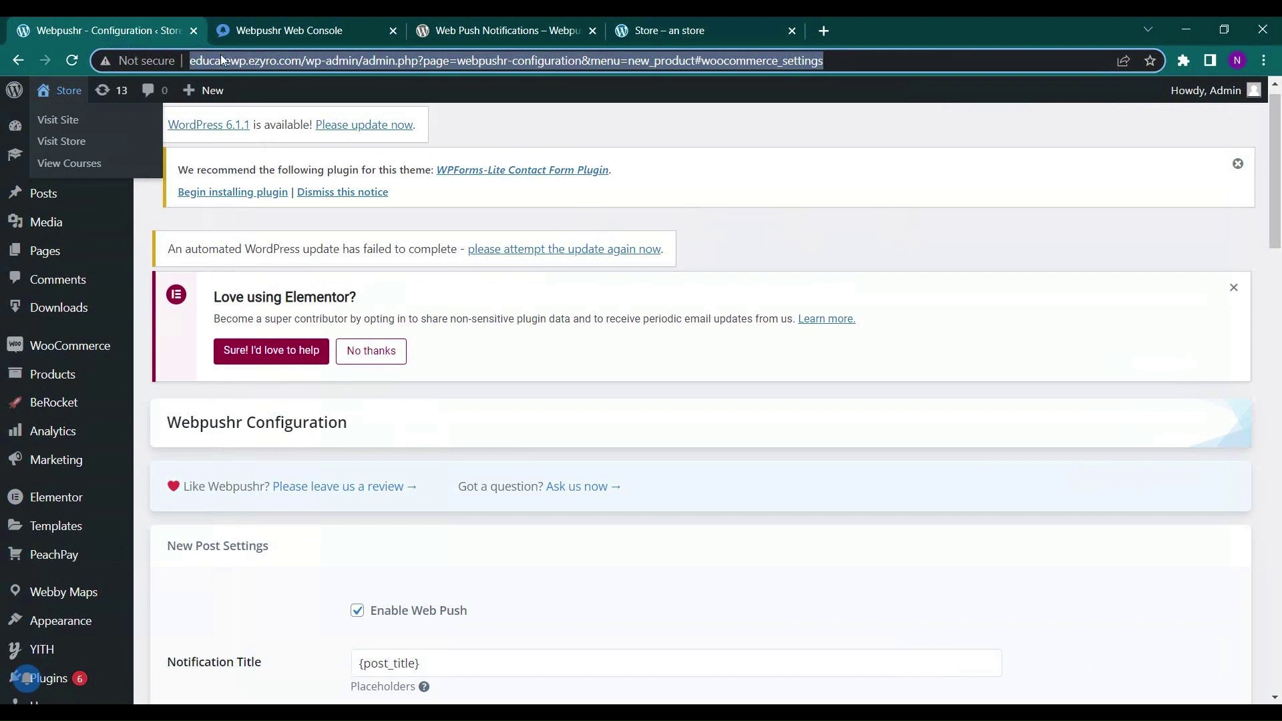
left_click(289, 30)
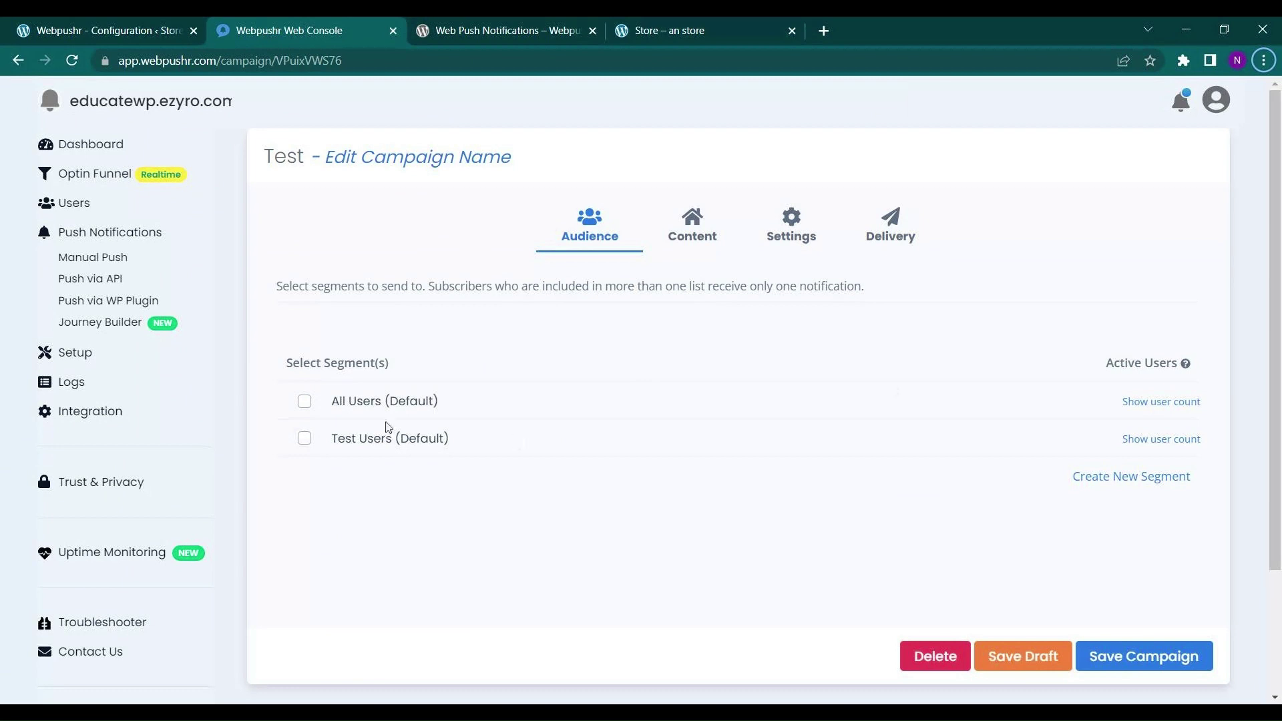
Target the Test campaign at All Users (1 active user) and Test Users
left_click(306, 403)
left_click(1165, 402)
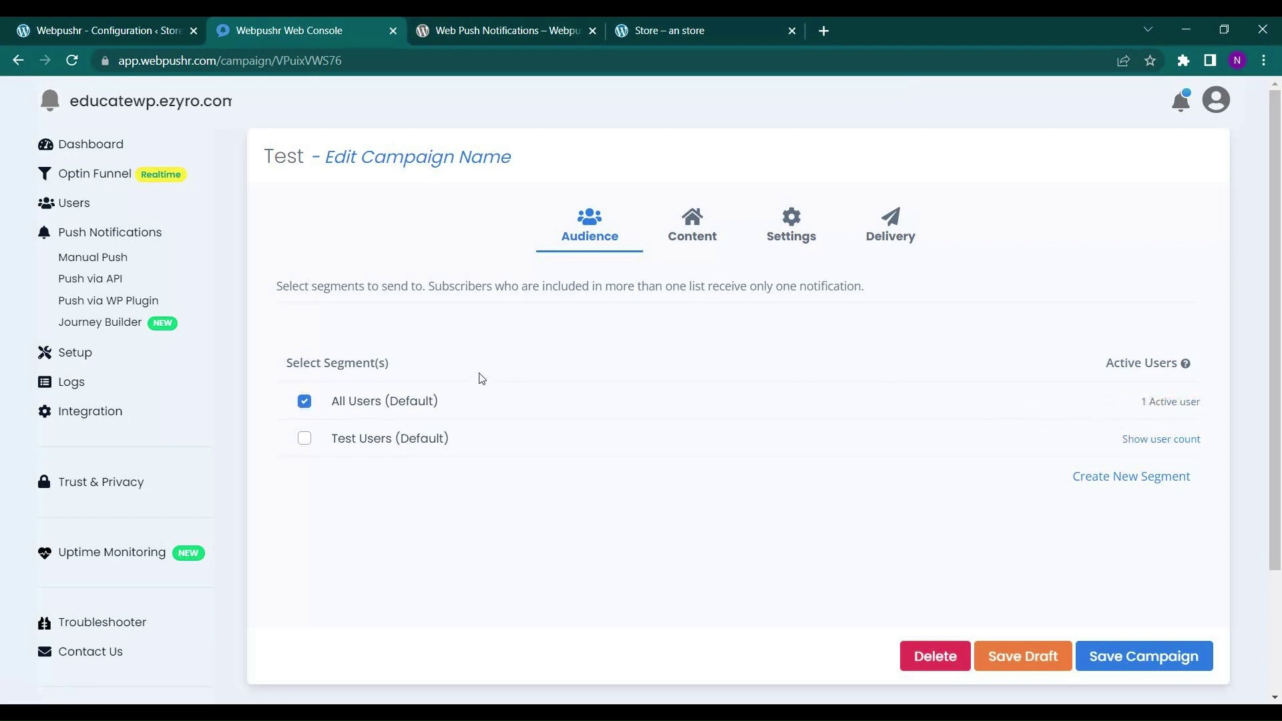
left_click(306, 440)
Give the notification the title 'Test title' and body 'you won'
left_click(1160, 439)
left_click(701, 223)
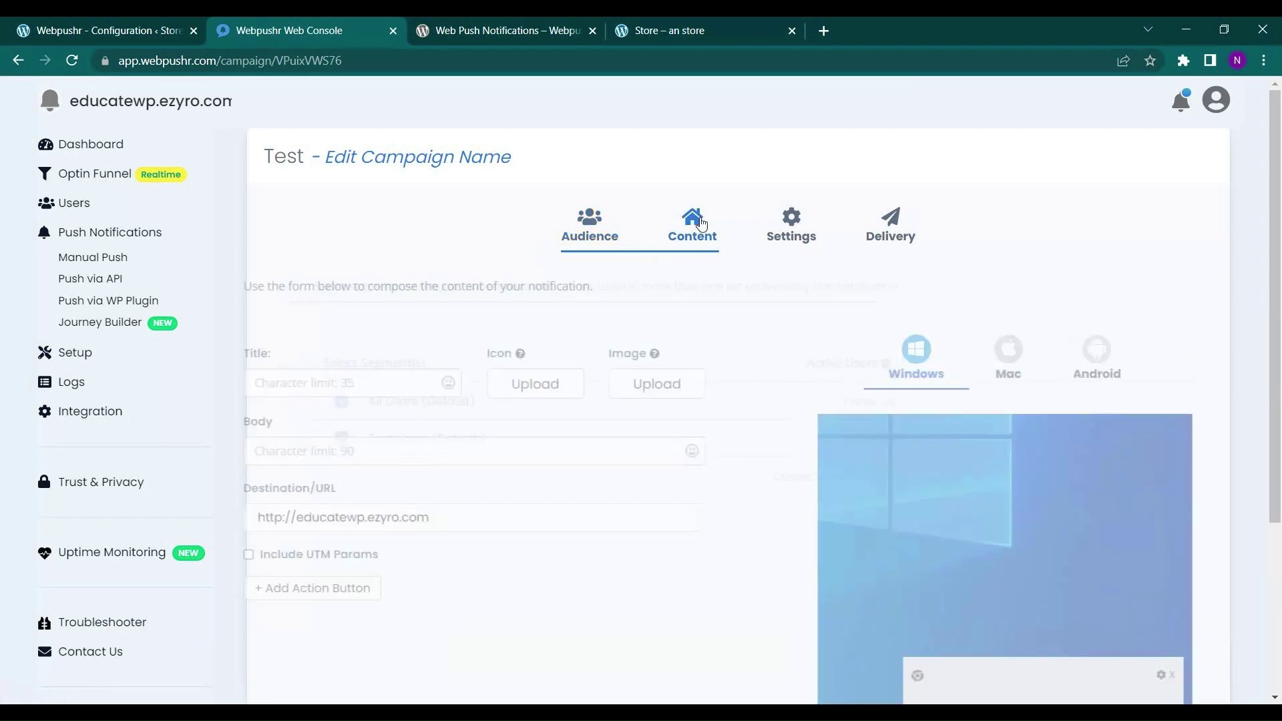
scroll(539, 420, "down", 3)
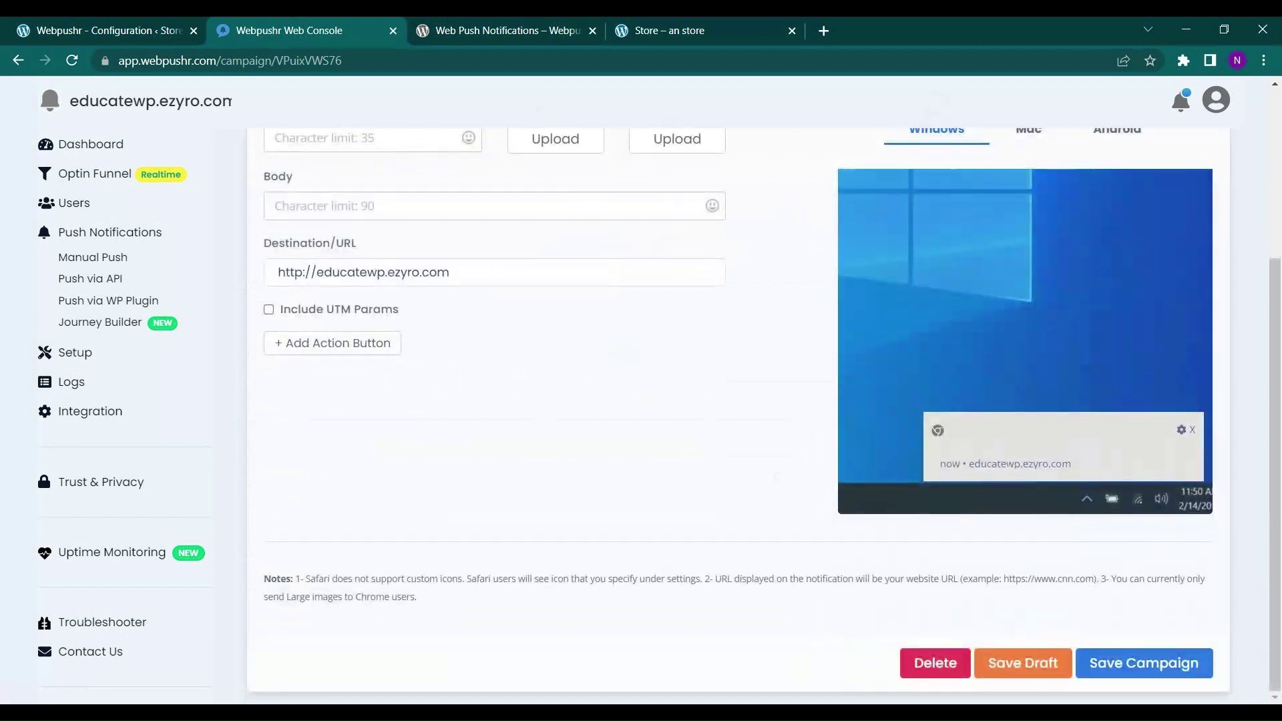
scroll(1000, 441, "up", 1)
scroll(1047, 482, "up", 1)
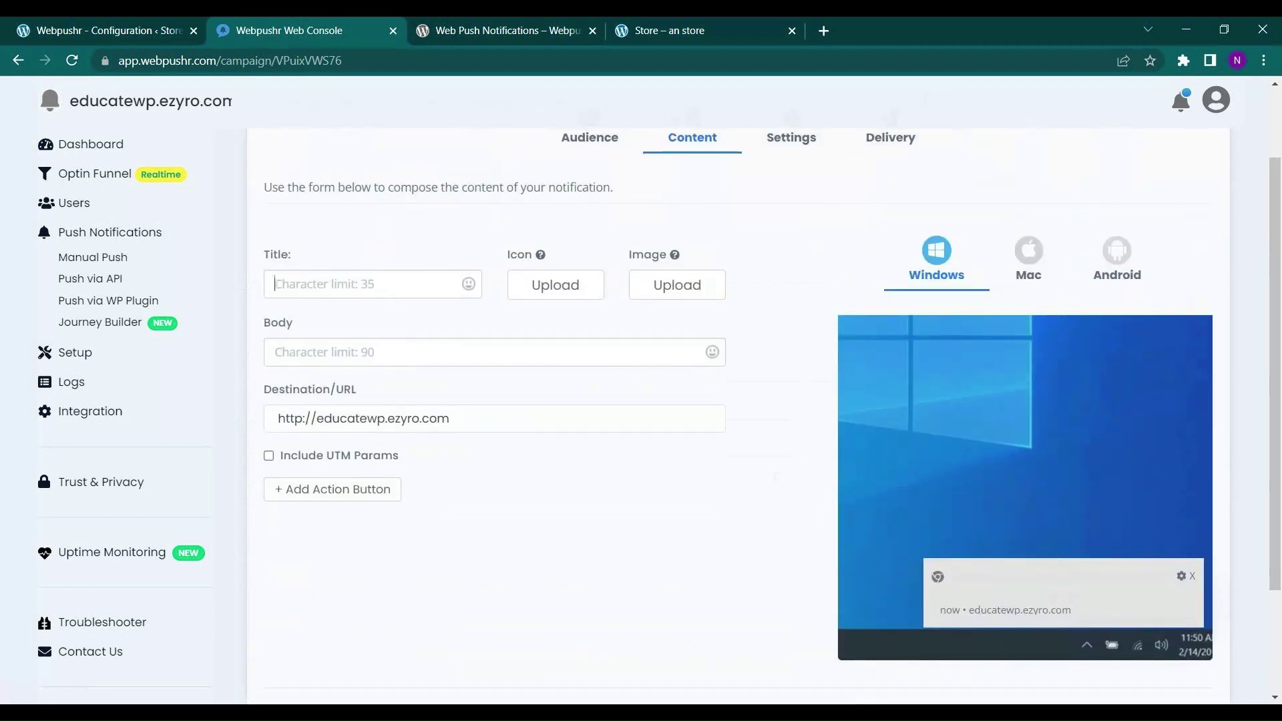
left_click(275, 283)
type("Test tit")
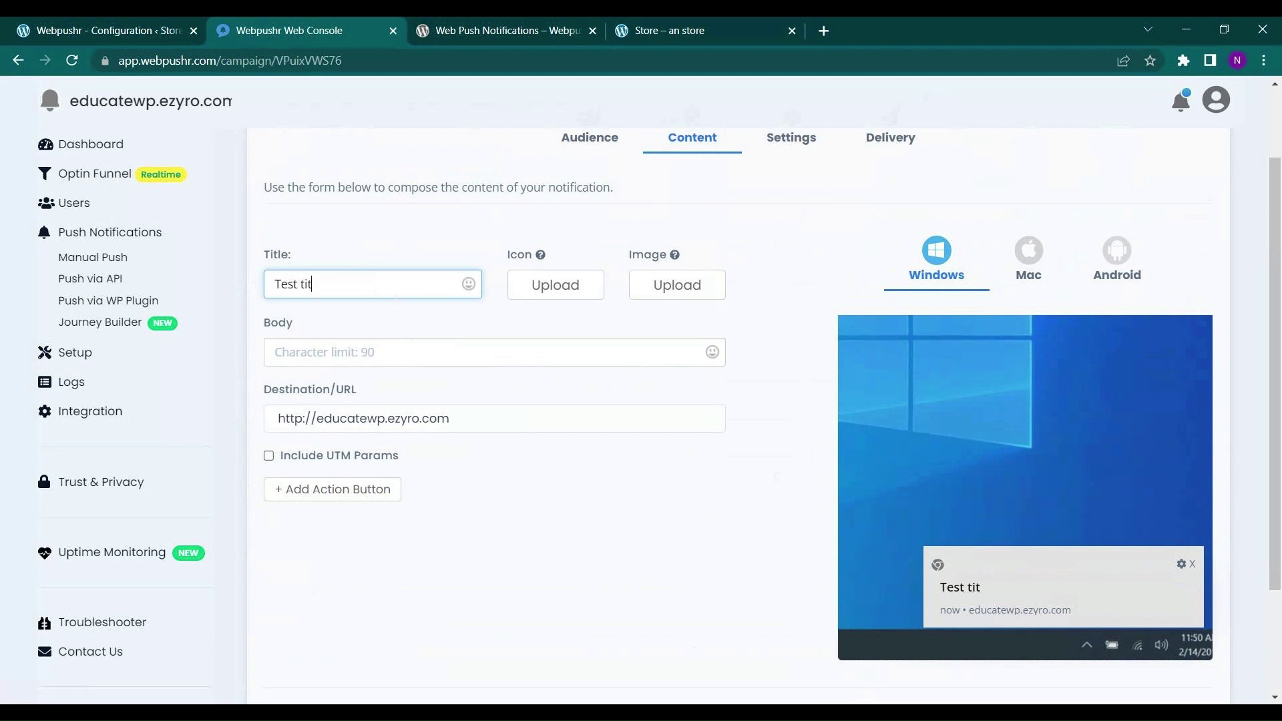
type("l")
type("you")
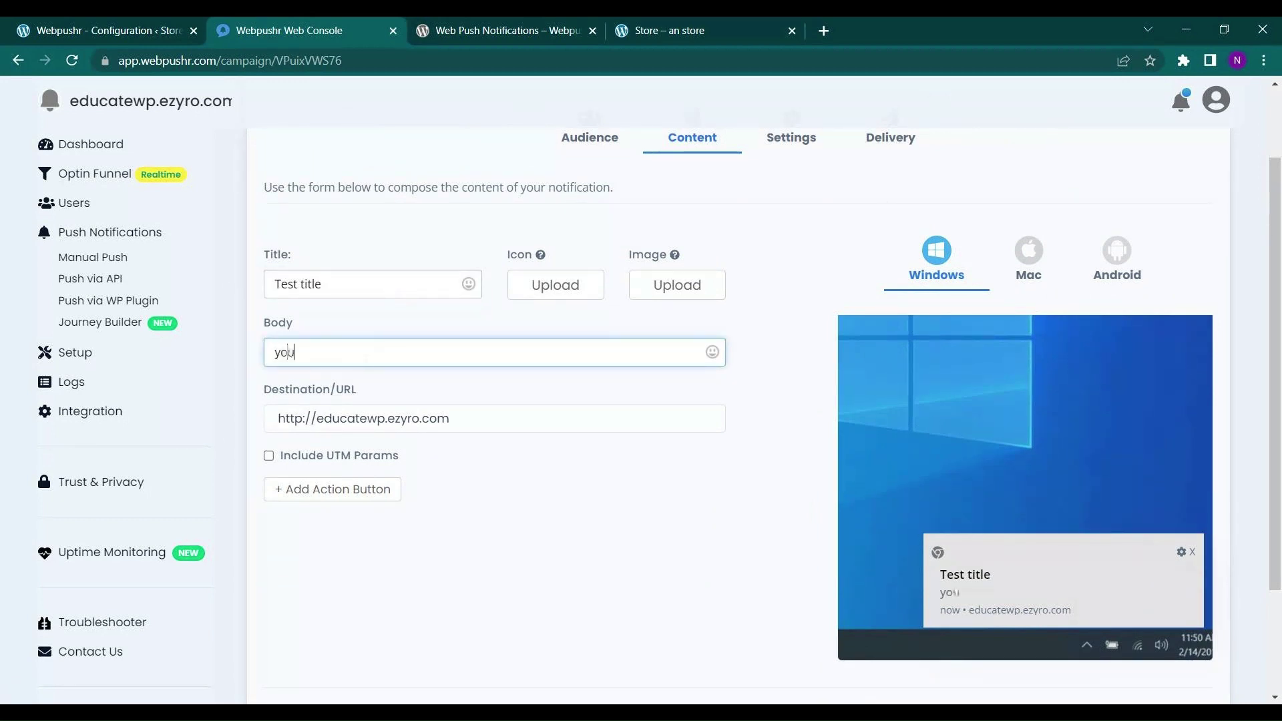
type(" won")
Include UTM params and add an action button labelled 'Test link'
left_click(269, 457)
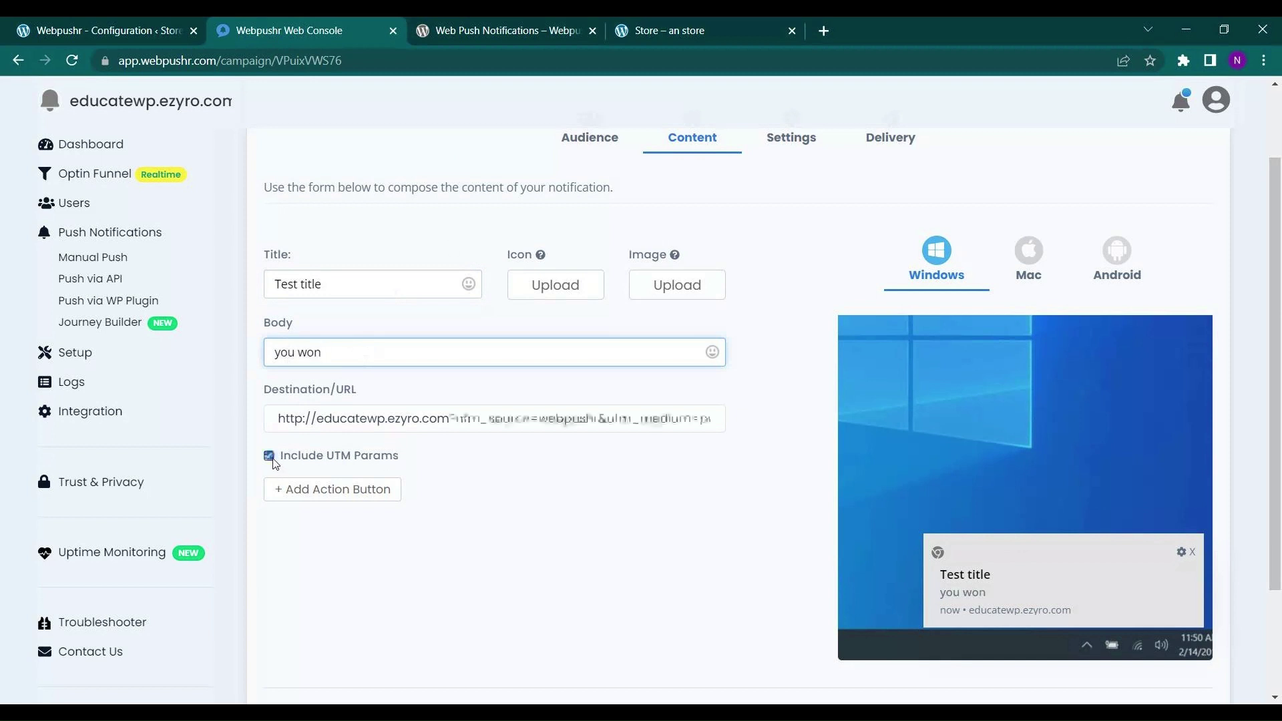
left_click(333, 494)
scroll(360, 498, "down", 1)
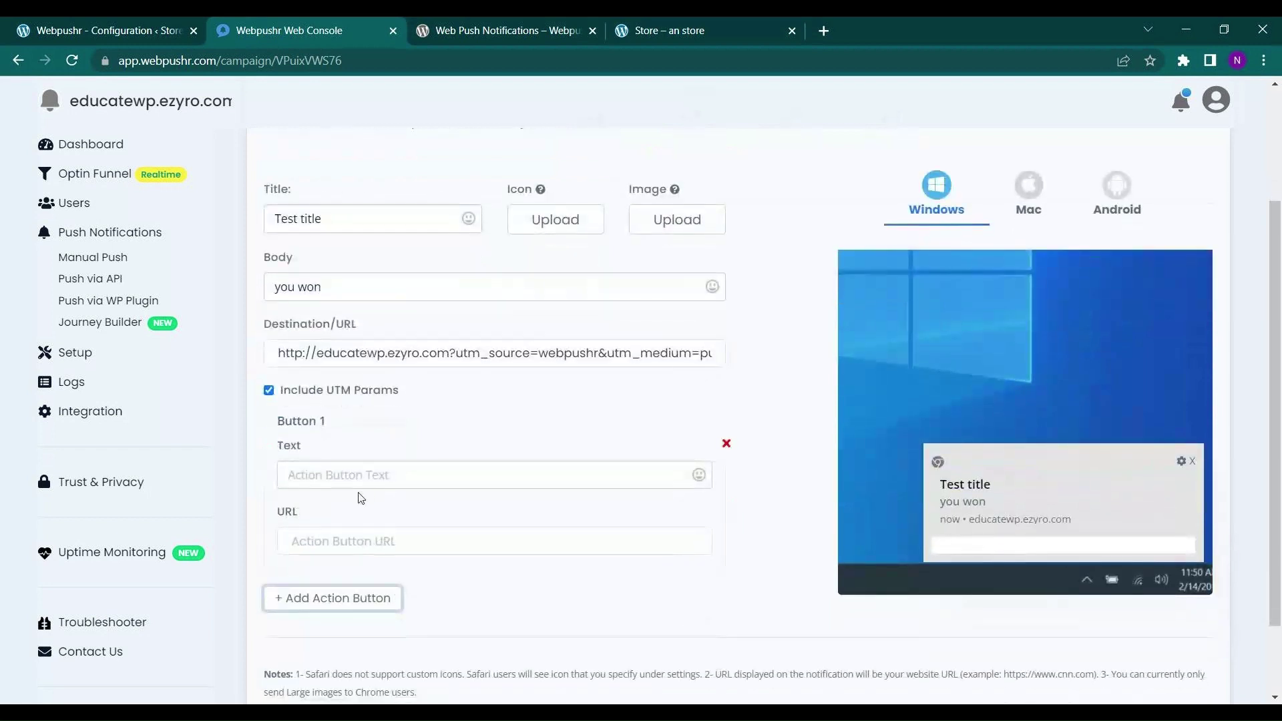
left_click(467, 474)
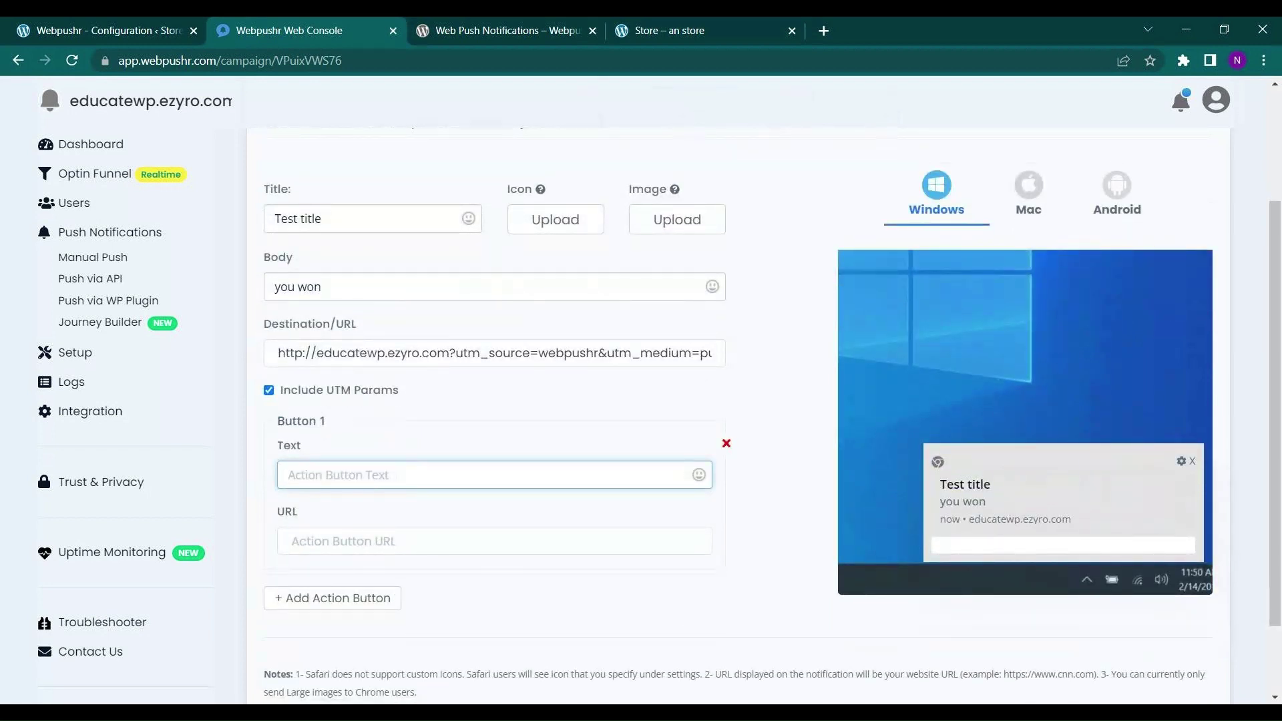
type("Te")
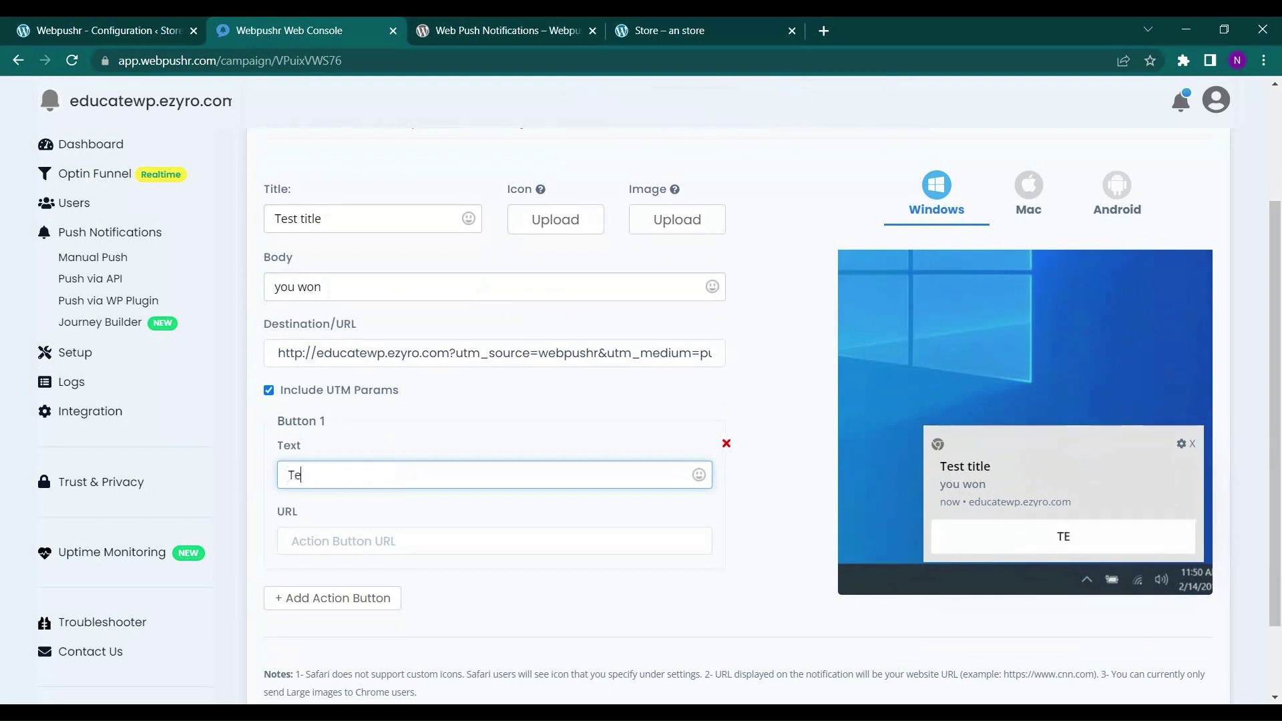
type("st link")
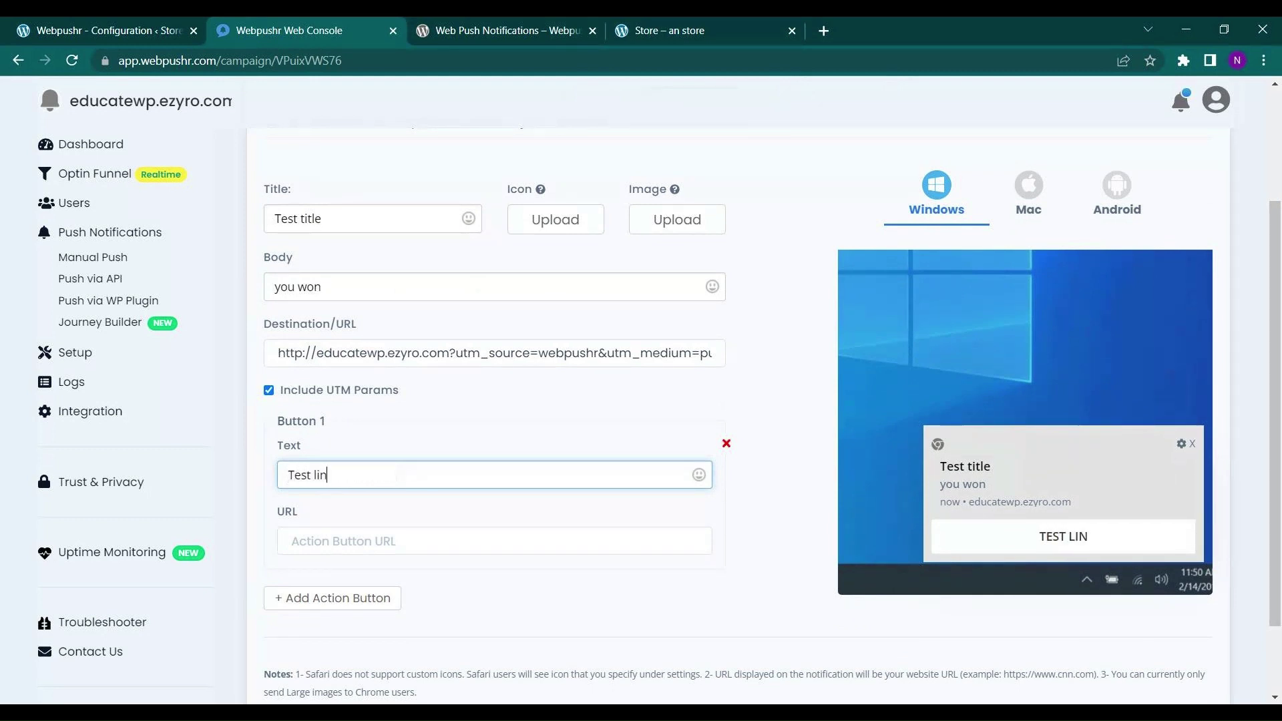
left_click(292, 541)
key("ctrl+v")
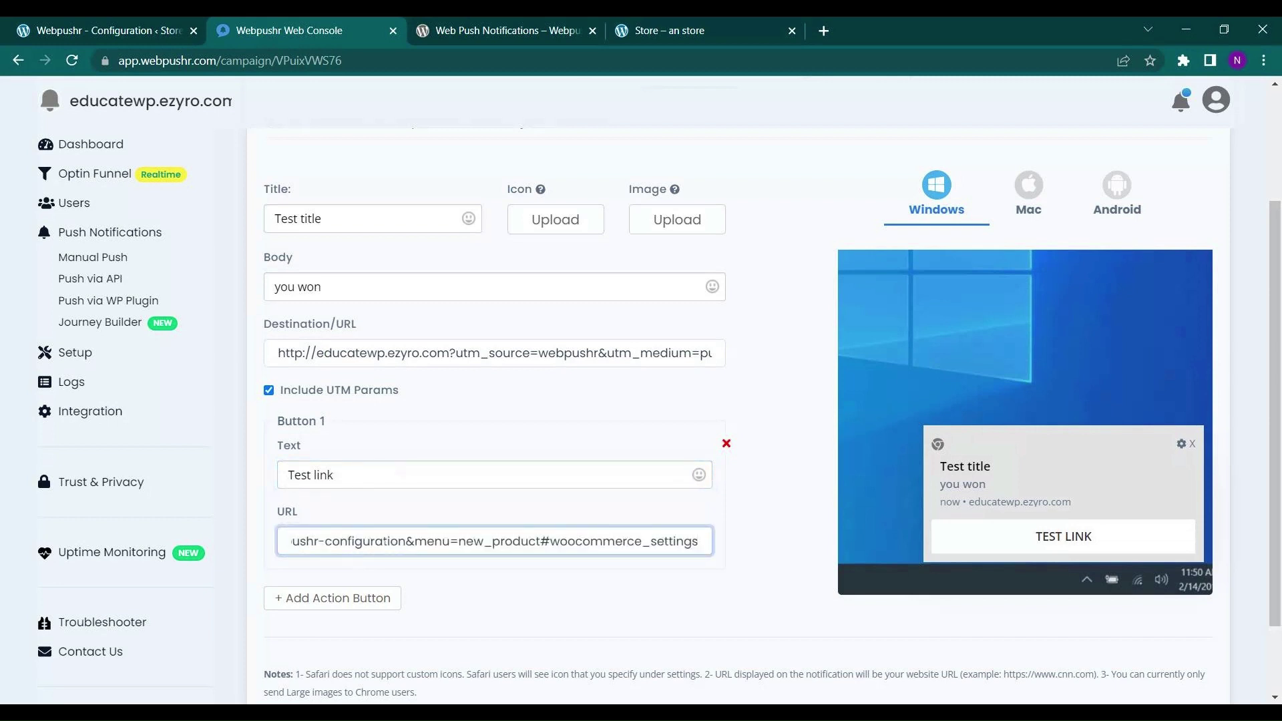
left_click_drag(695, 542, 383, 544)
key("shift+Left")
key("shift+Left")
key("shift+Left")
key("shift+Left")
key("shift+Left")
key("shift+Left")
key("shift+Left")
key("shift+Left")
key("shift+Left")
key("shift+Left")
key("shift+Left")
key("shift+Left")
key("shift+Left")
key("shift+Left")
key("shift+Left")
key("shift+Left")
key("shift+Left")
key("shift+Left")
key("shift+Left")
key("shift+Left")
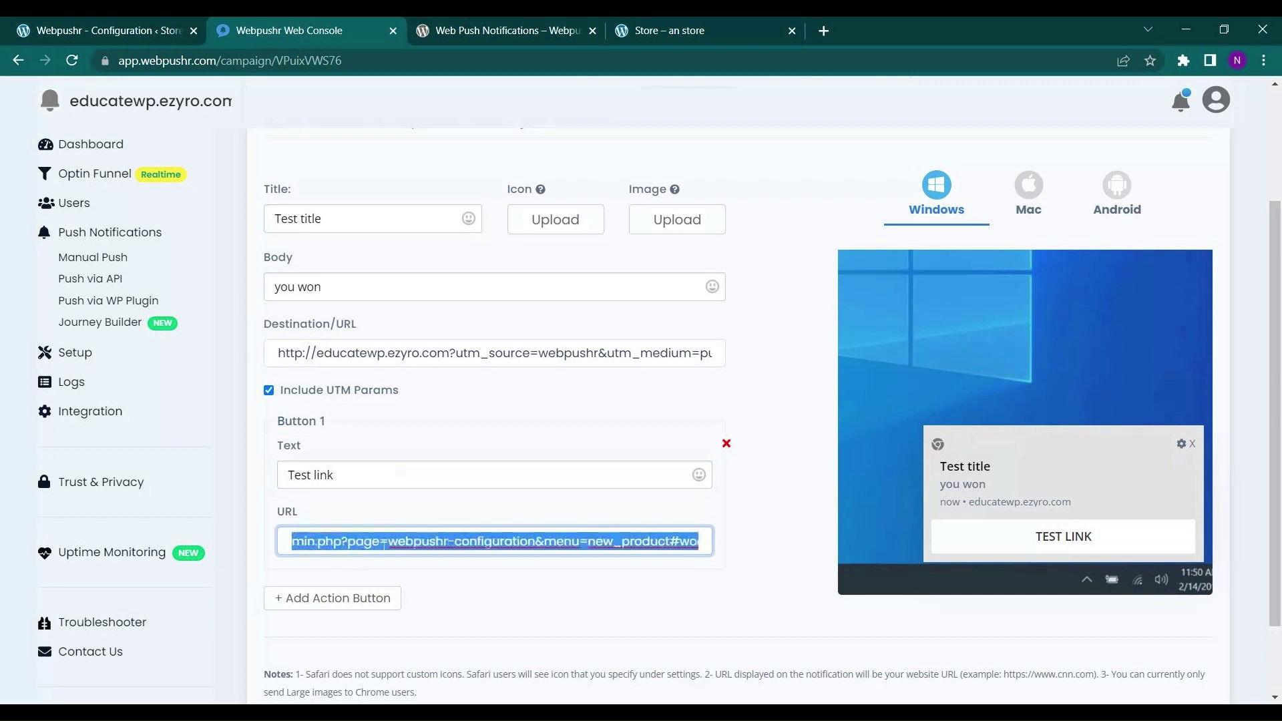
key("shift+Right")
key("shift+Right")
key("shift+Right")
key("shift+Right")
key("shift+Right")
key("shift+Right")
key("shift+Right")
key("shift+Right")
key("shift+Right")
key("shift+Right")
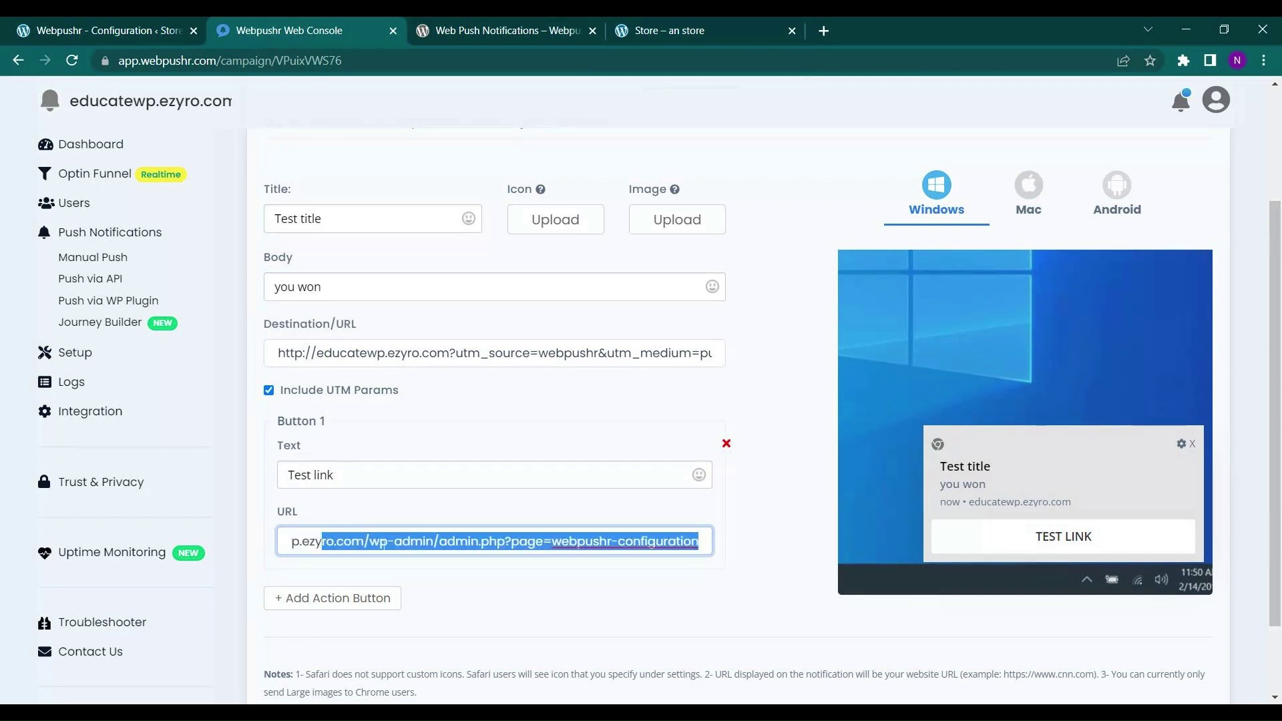
key("BackSpace")
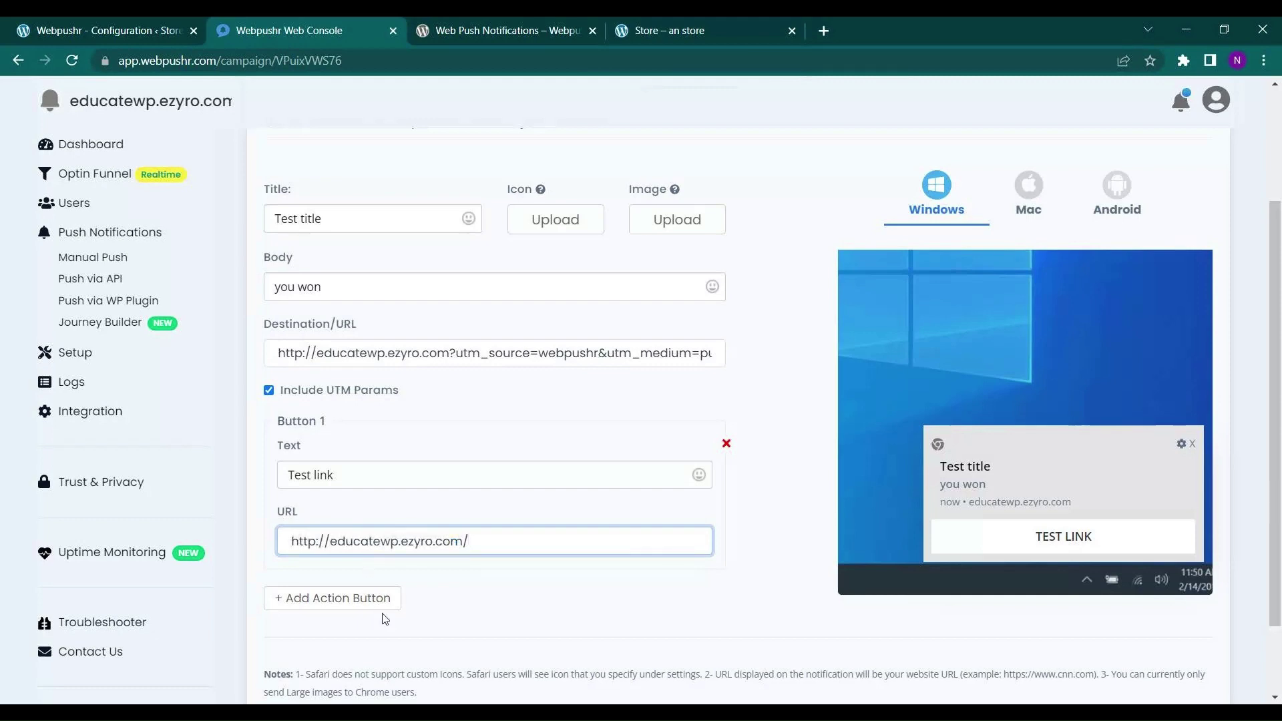
scroll(385, 619, "down", 2)
scroll(1054, 625, "up", 5)
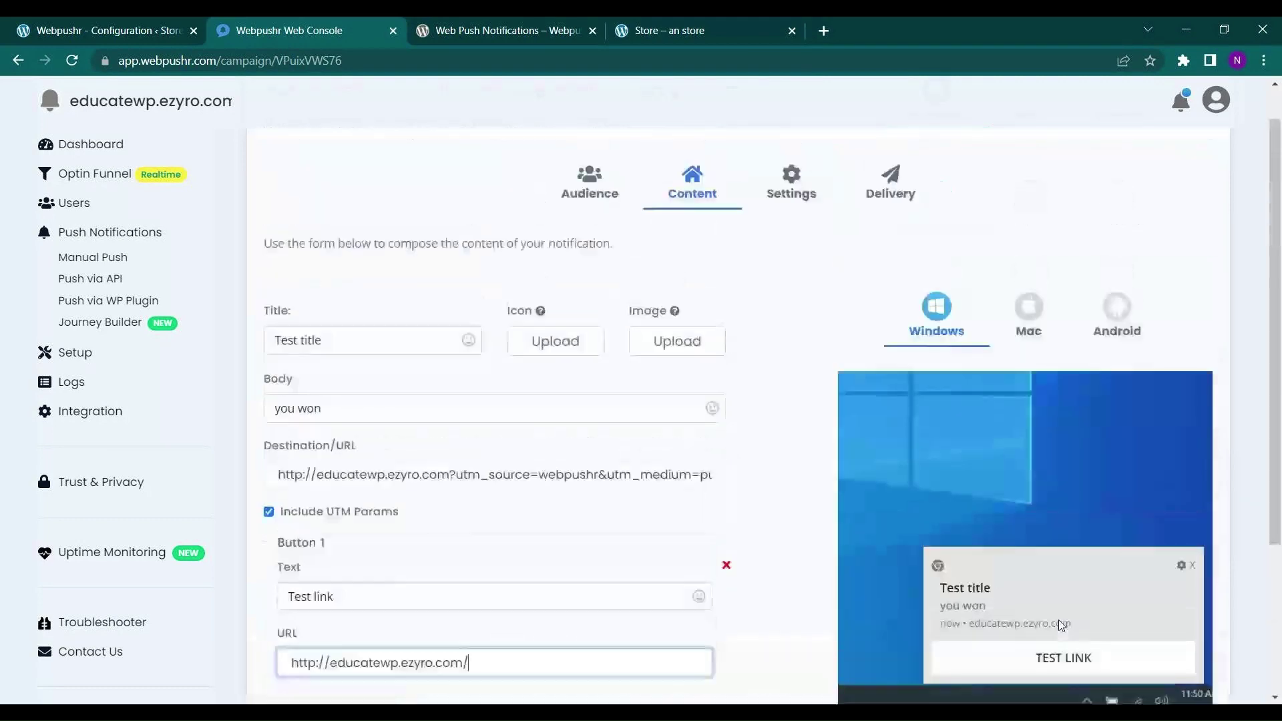
Set Auto-Hide Notification Enable to False and move on to the Delivery options
left_click(805, 224)
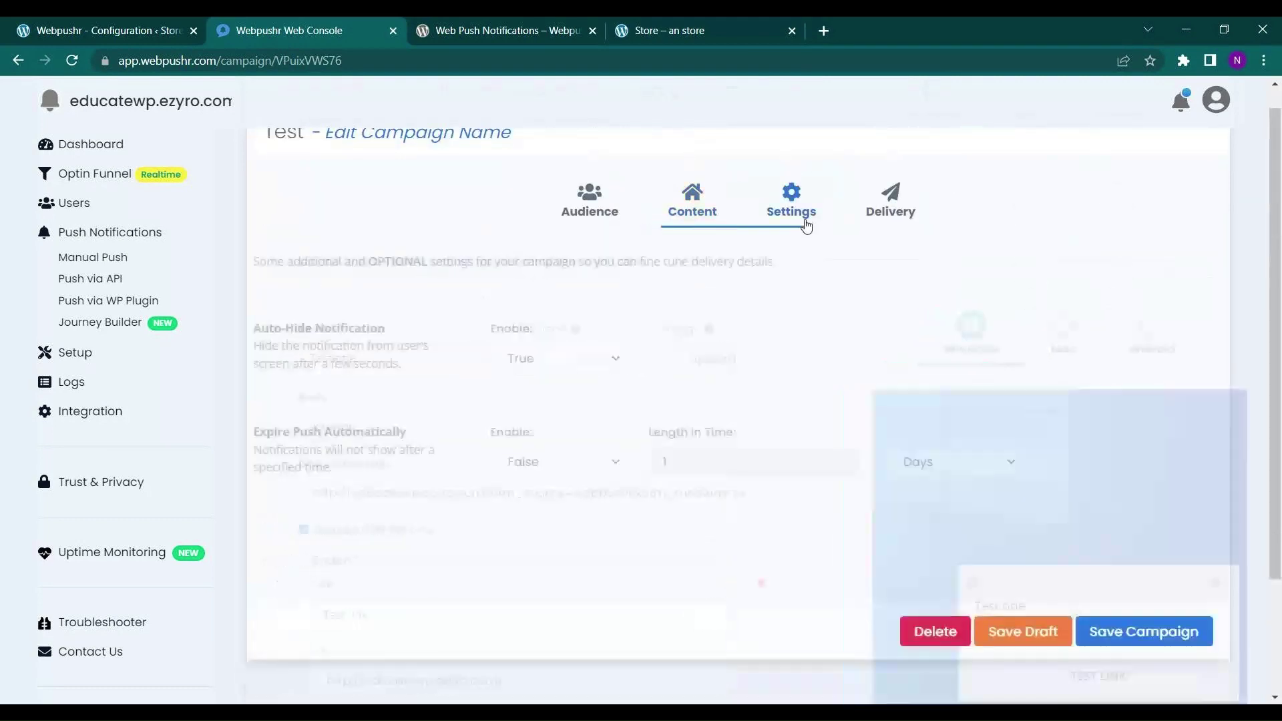
left_click(718, 210)
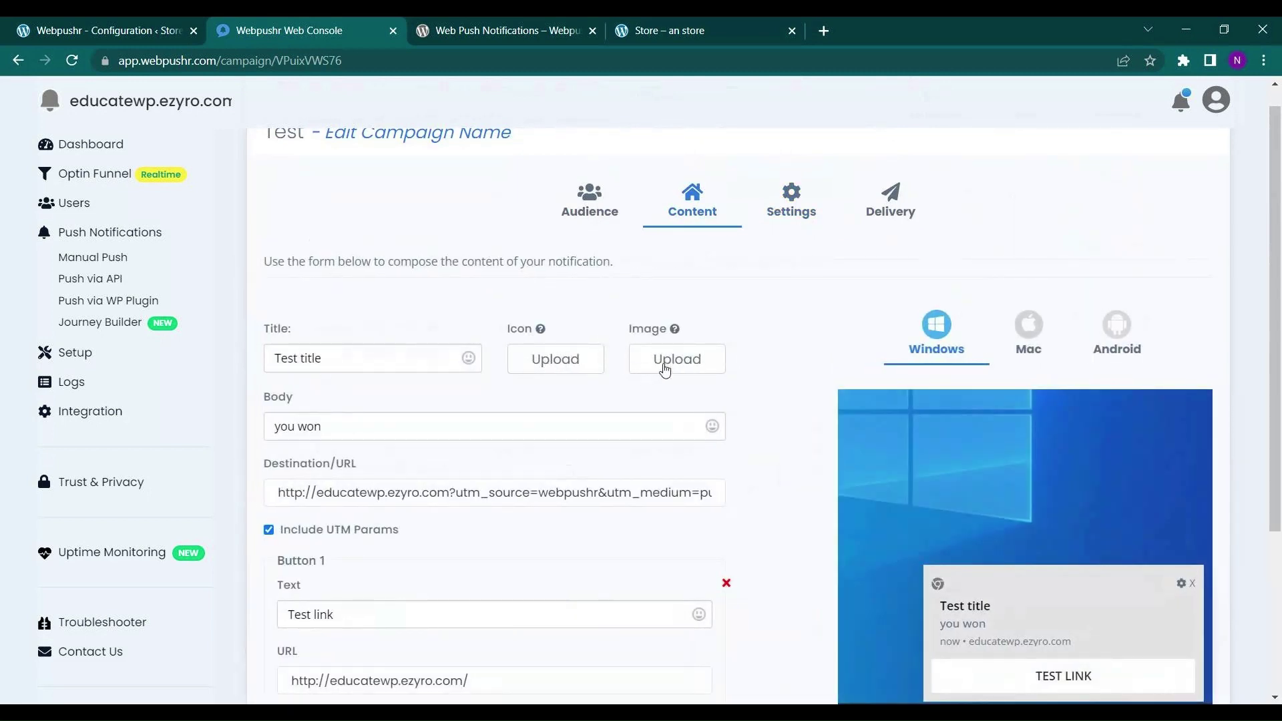
left_click(777, 204)
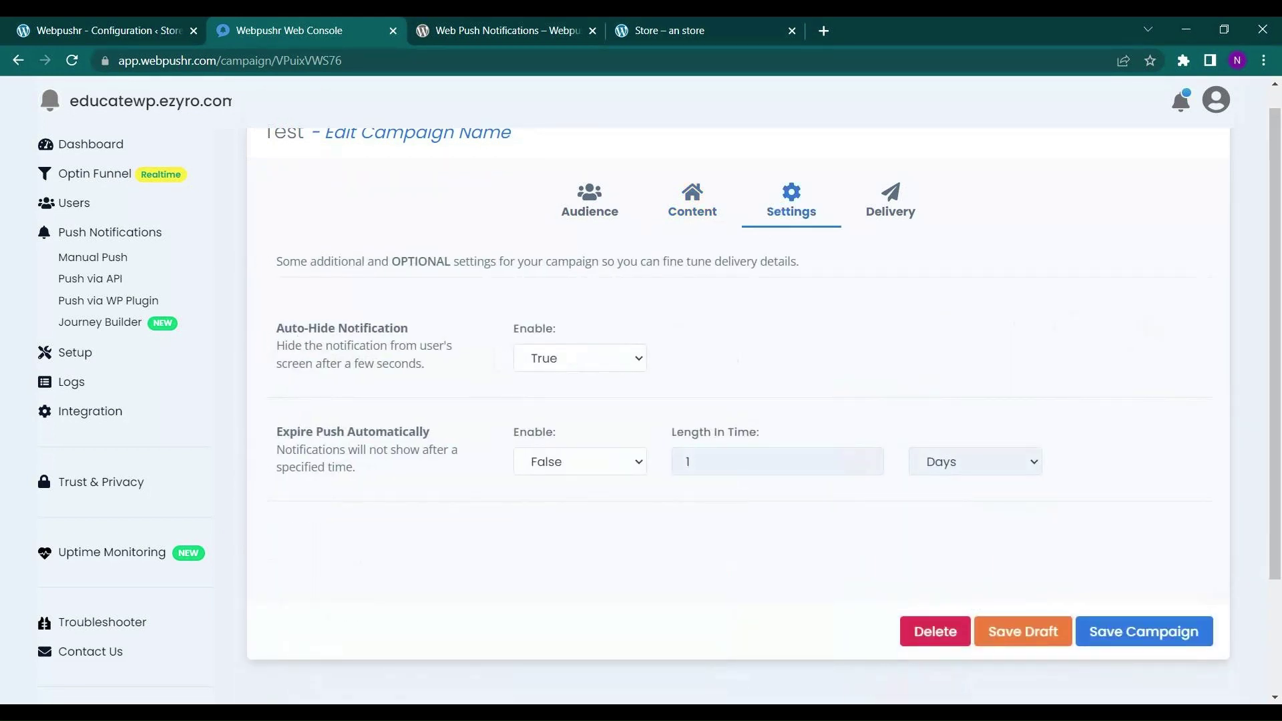
left_click(587, 366)
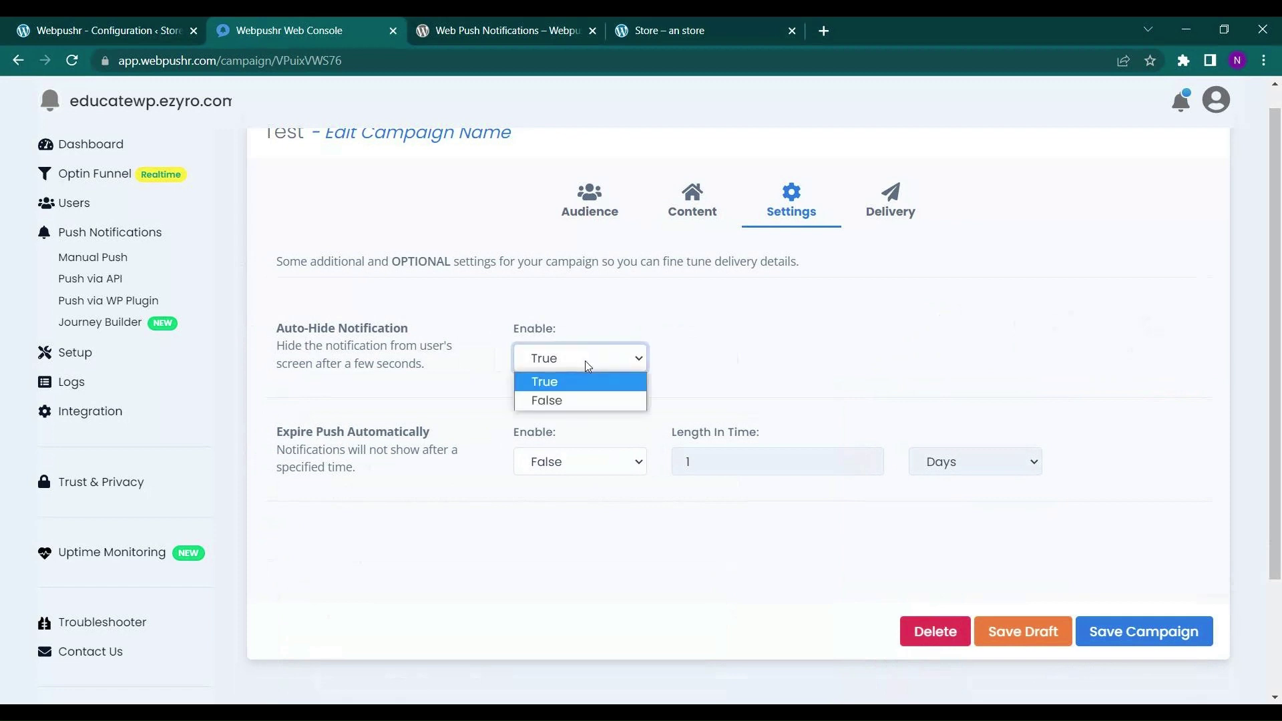
left_click(588, 400)
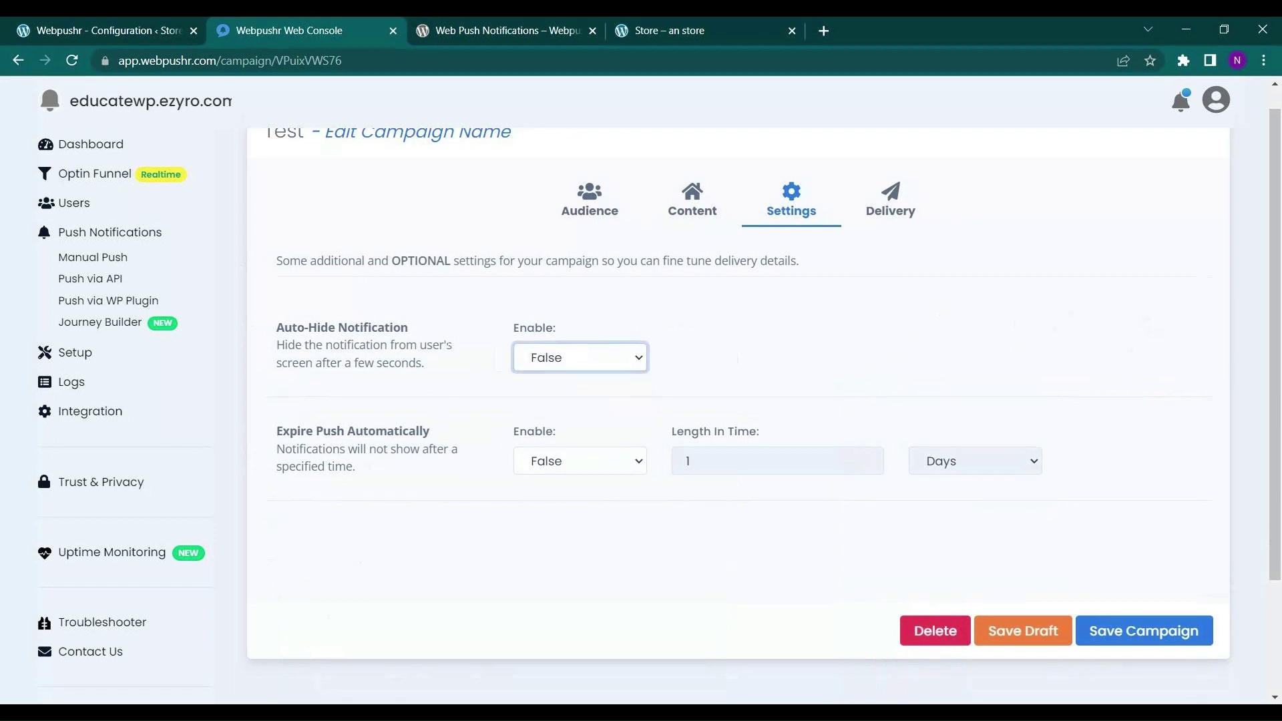
scroll(450, 347, "down", 1)
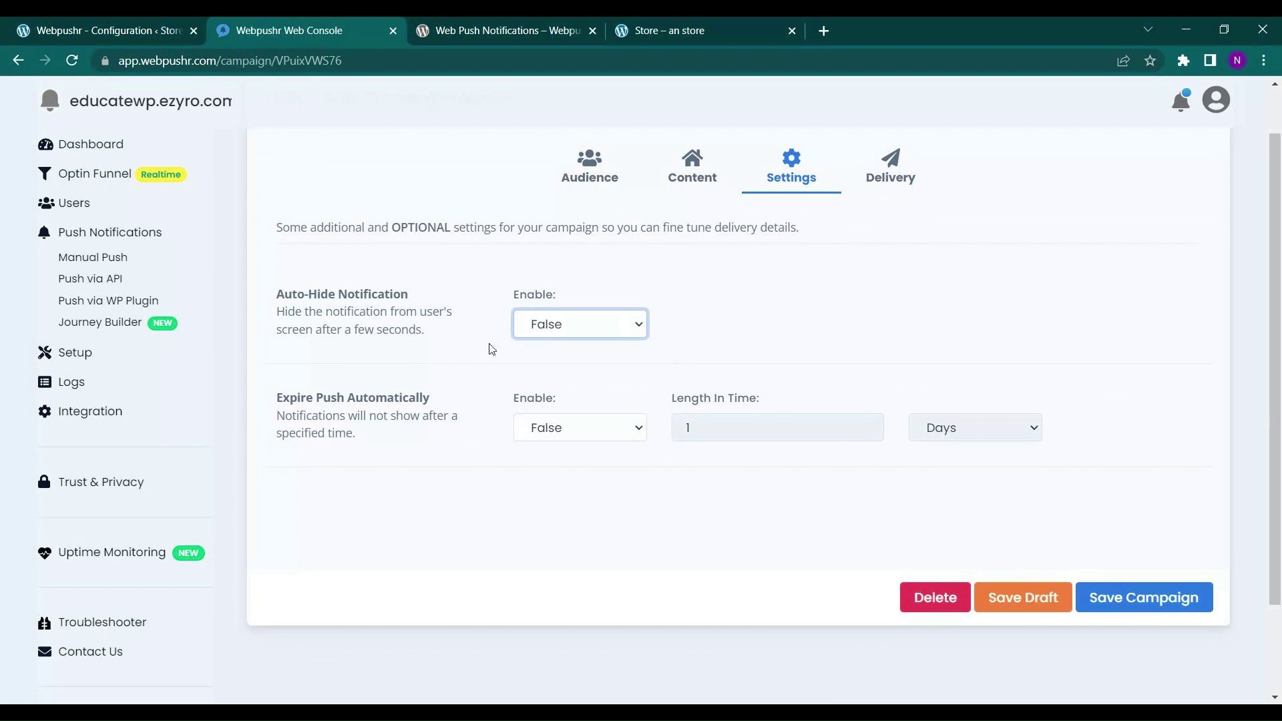
scroll(426, 347, "down", 1)
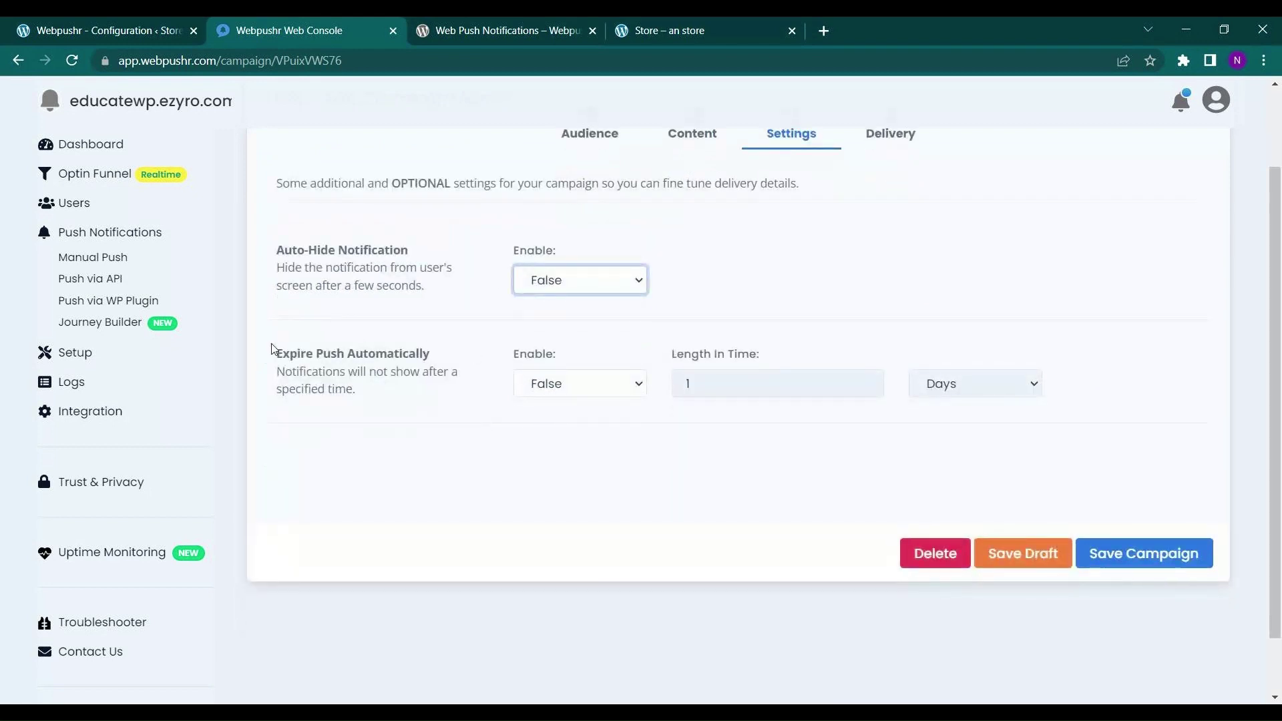
left_click(890, 133)
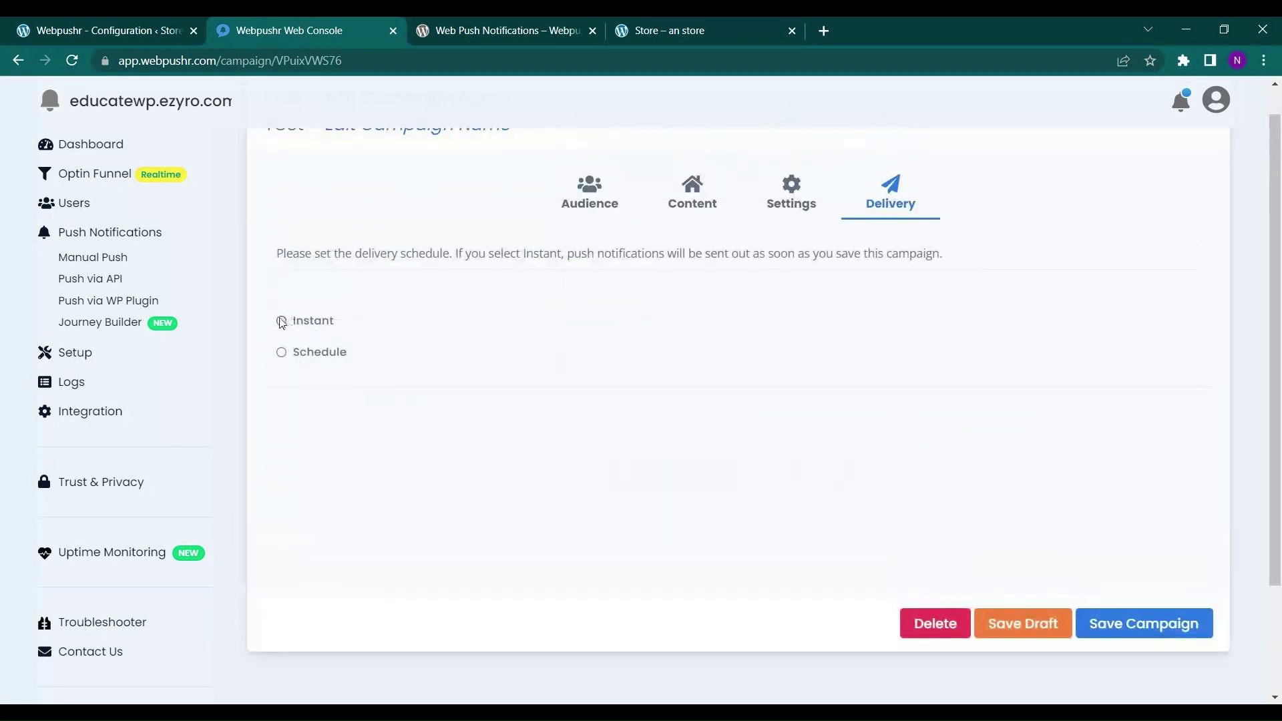
Choose Instant delivery instead of Schedule and send the Test campaign
left_click(283, 353)
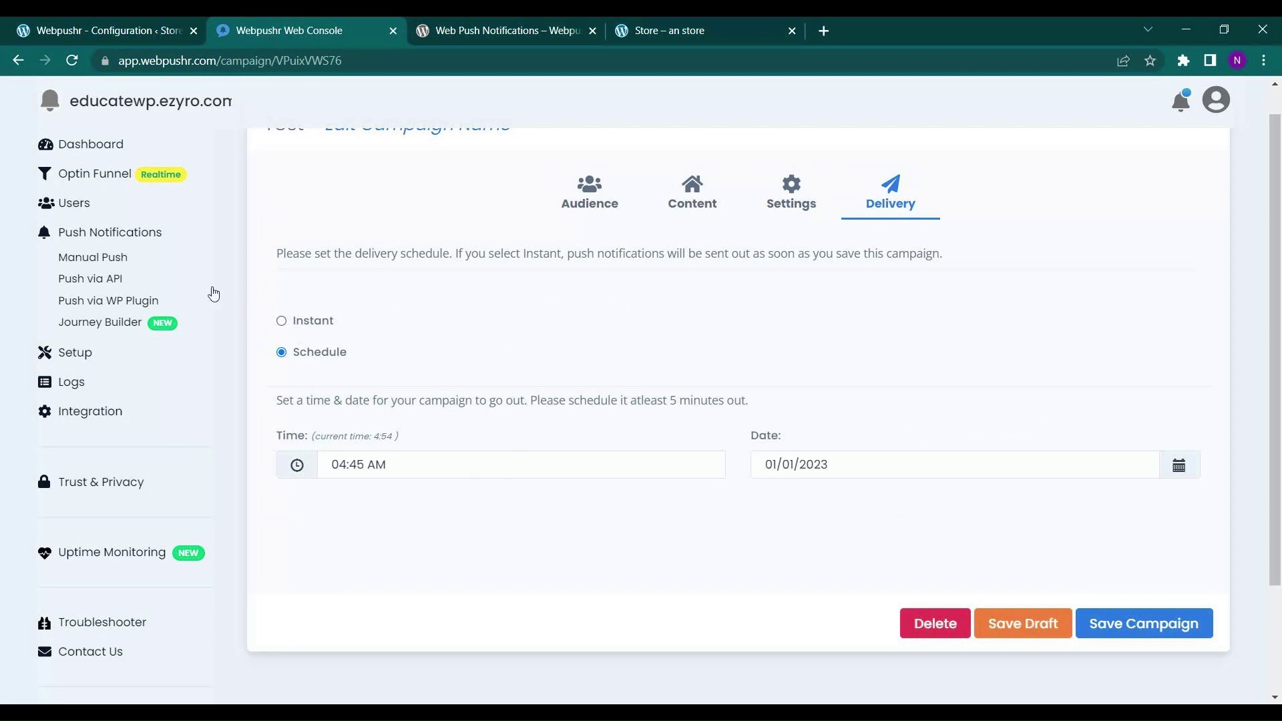
left_click(282, 322)
scroll(699, 499, "up", 1)
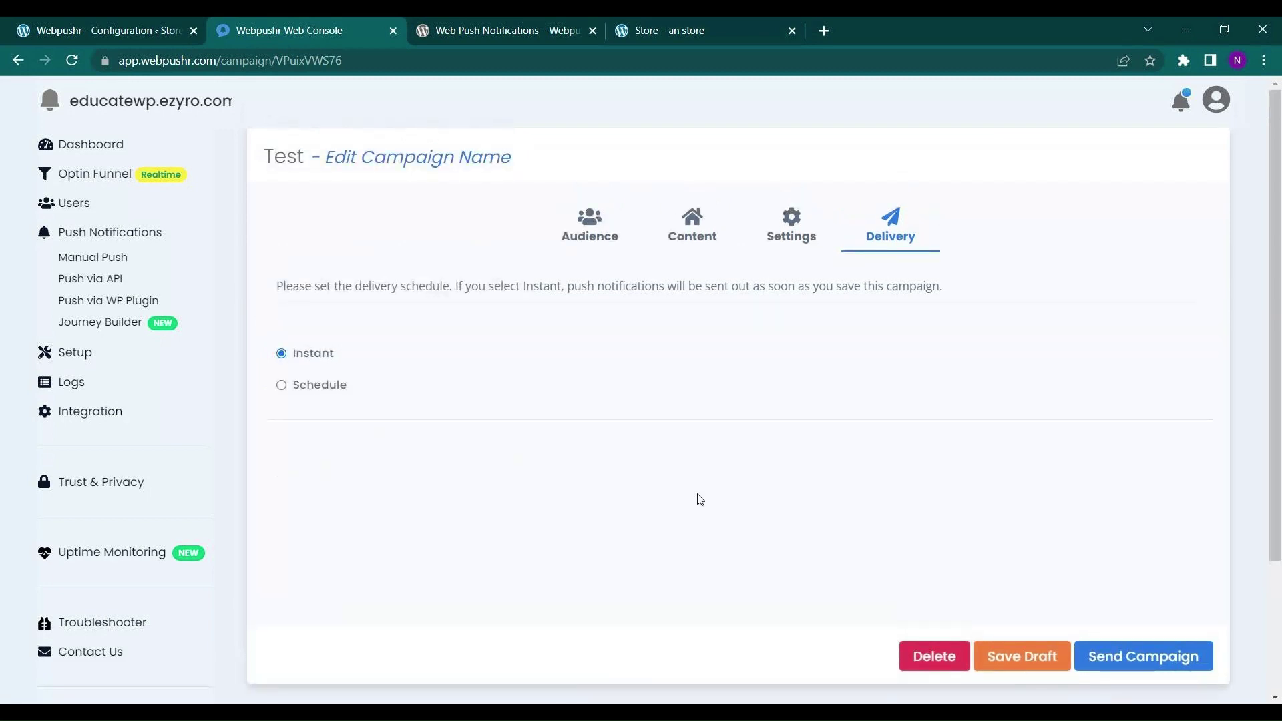
left_click(1135, 660)
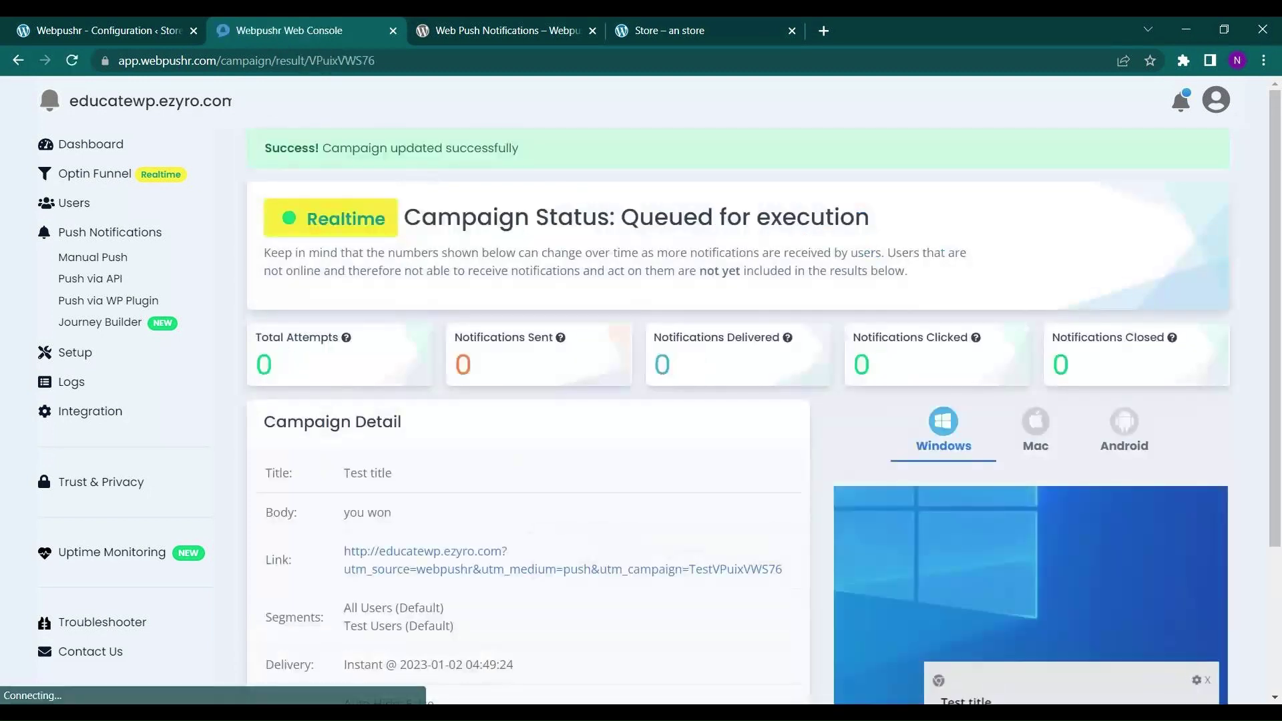
Scroll through the queued Test campaign's result page
scroll(554, 335, "down", 2)
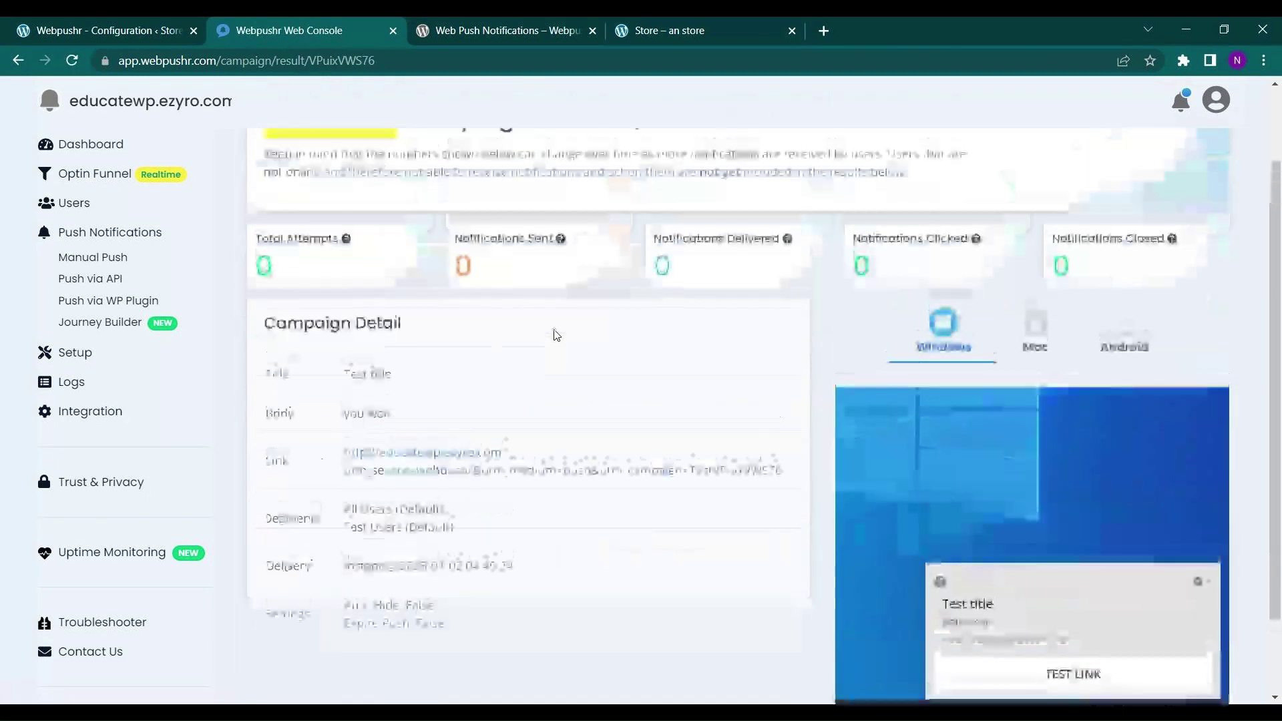
scroll(412, 346, "up", 2)
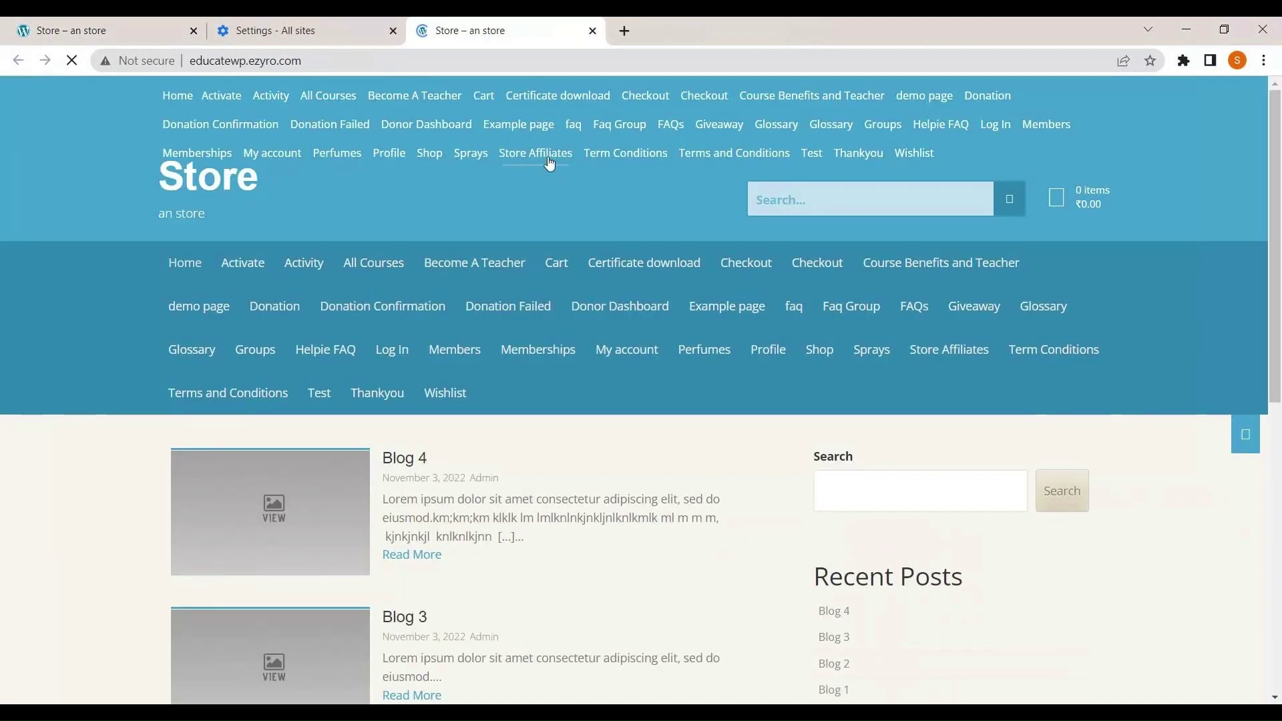
Open and close the storefront's Webpushr Recent Notifications list twice to check the Test title push
scroll(460, 277, "down", 3)
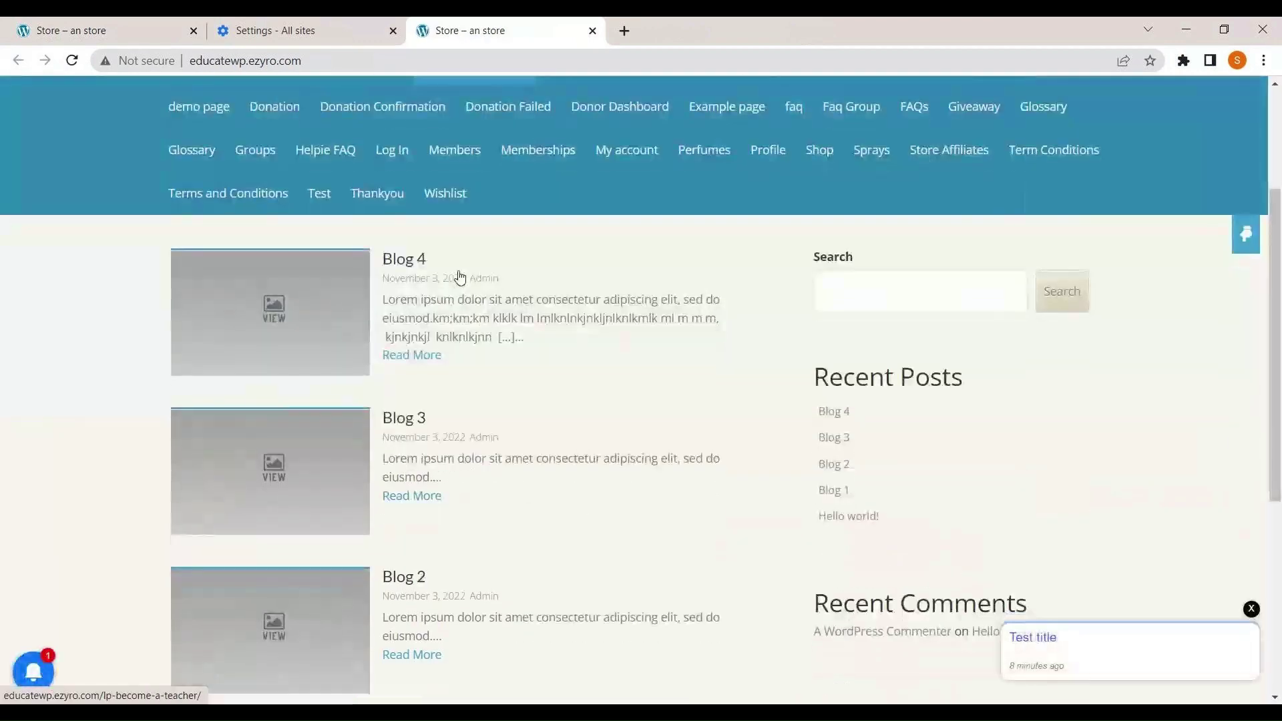
scroll(460, 276, "up", 3)
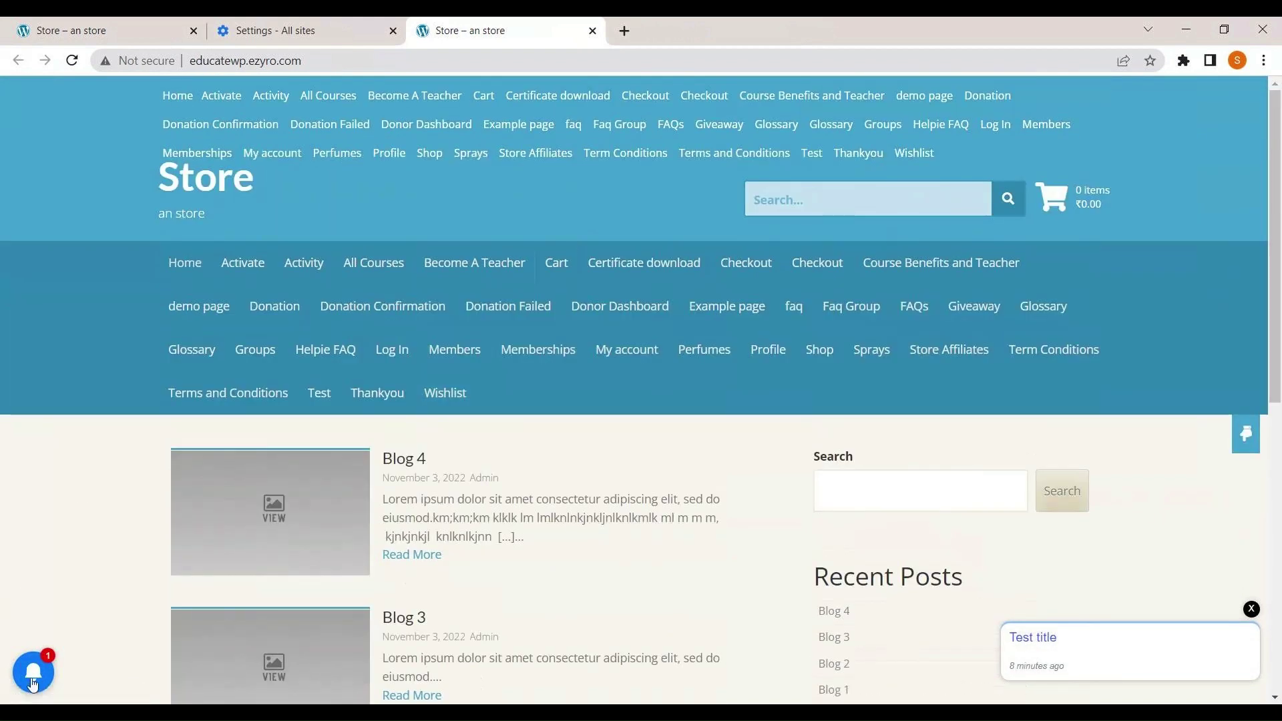
left_click(34, 673)
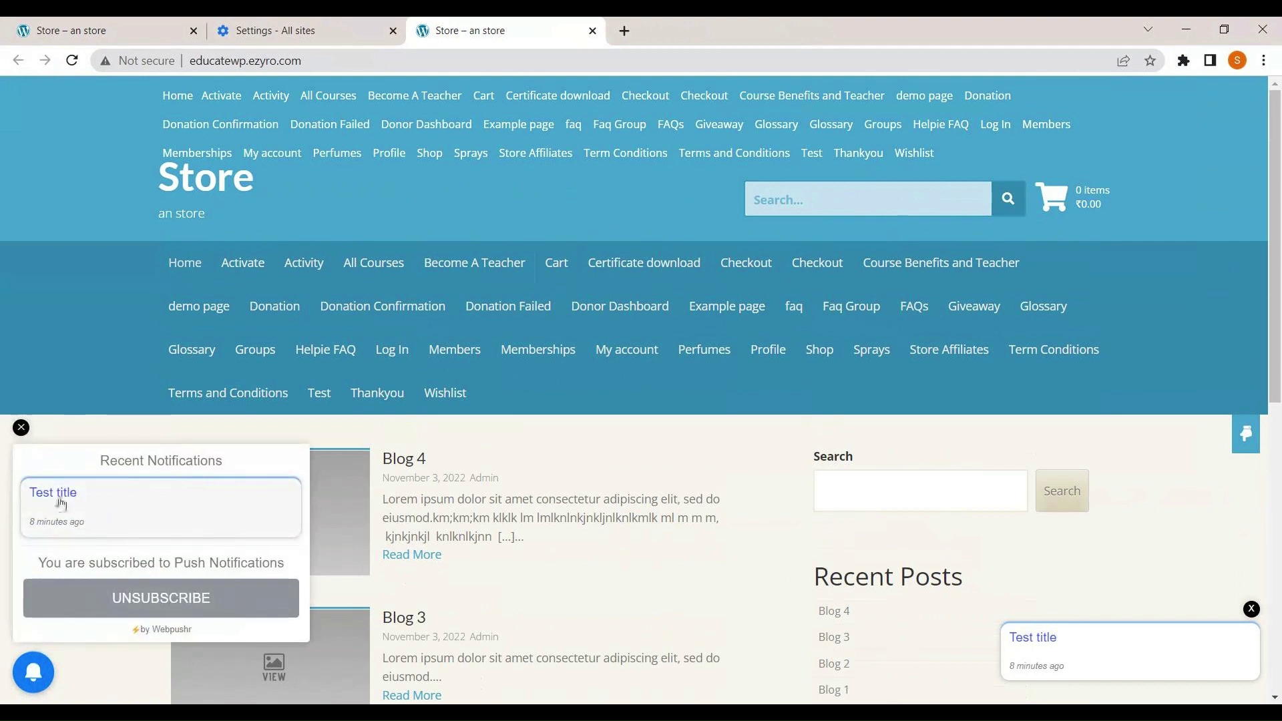
left_click(22, 430)
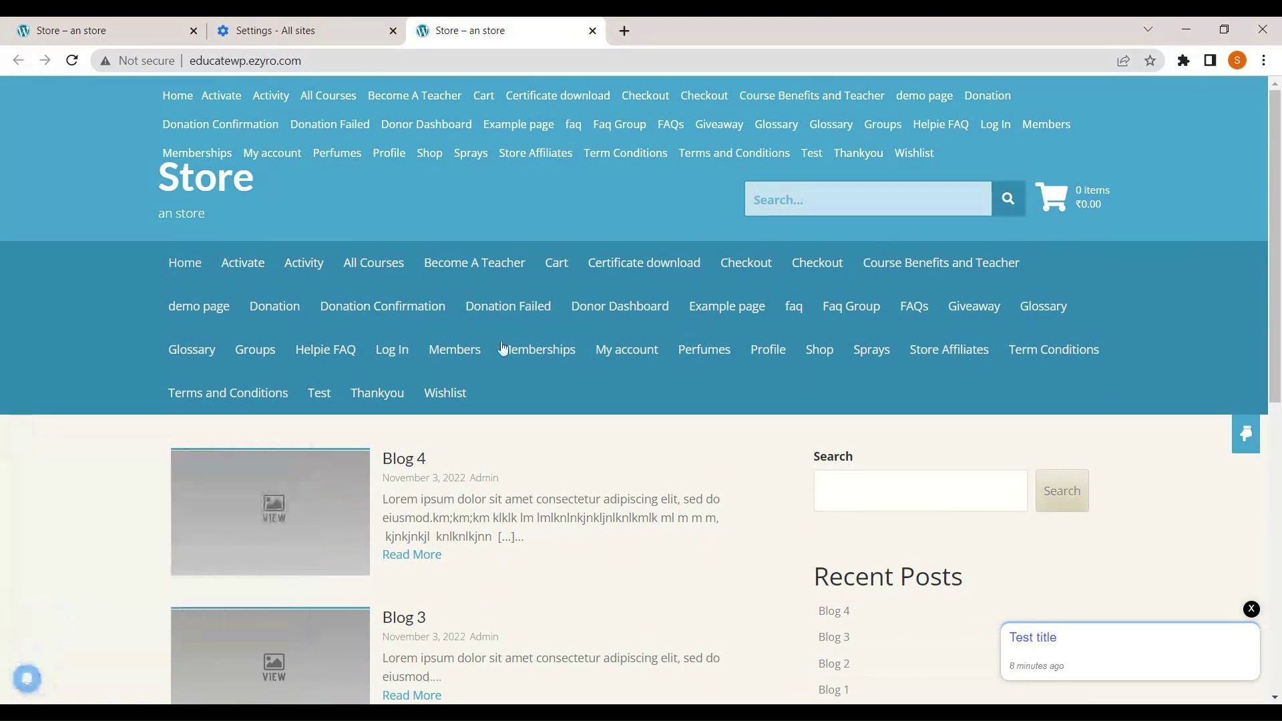
scroll(327, 623, "down", 5)
scroll(327, 623, "up", 5)
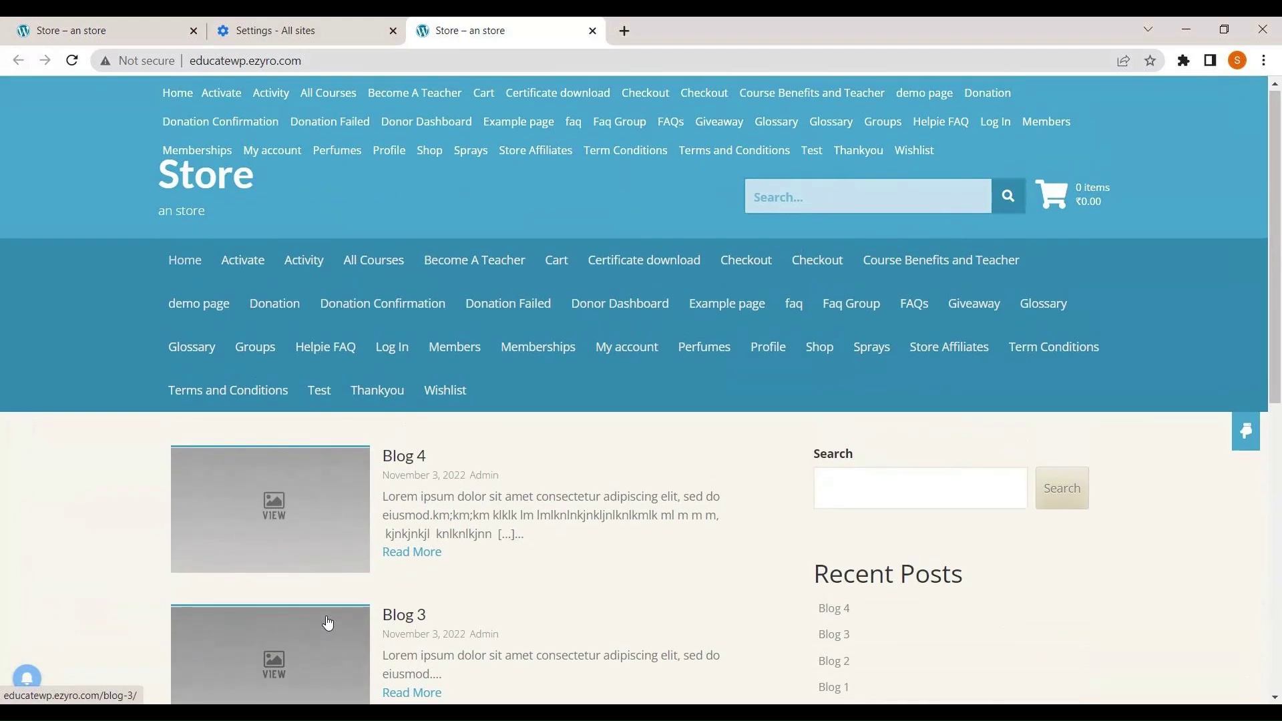
left_click(30, 675)
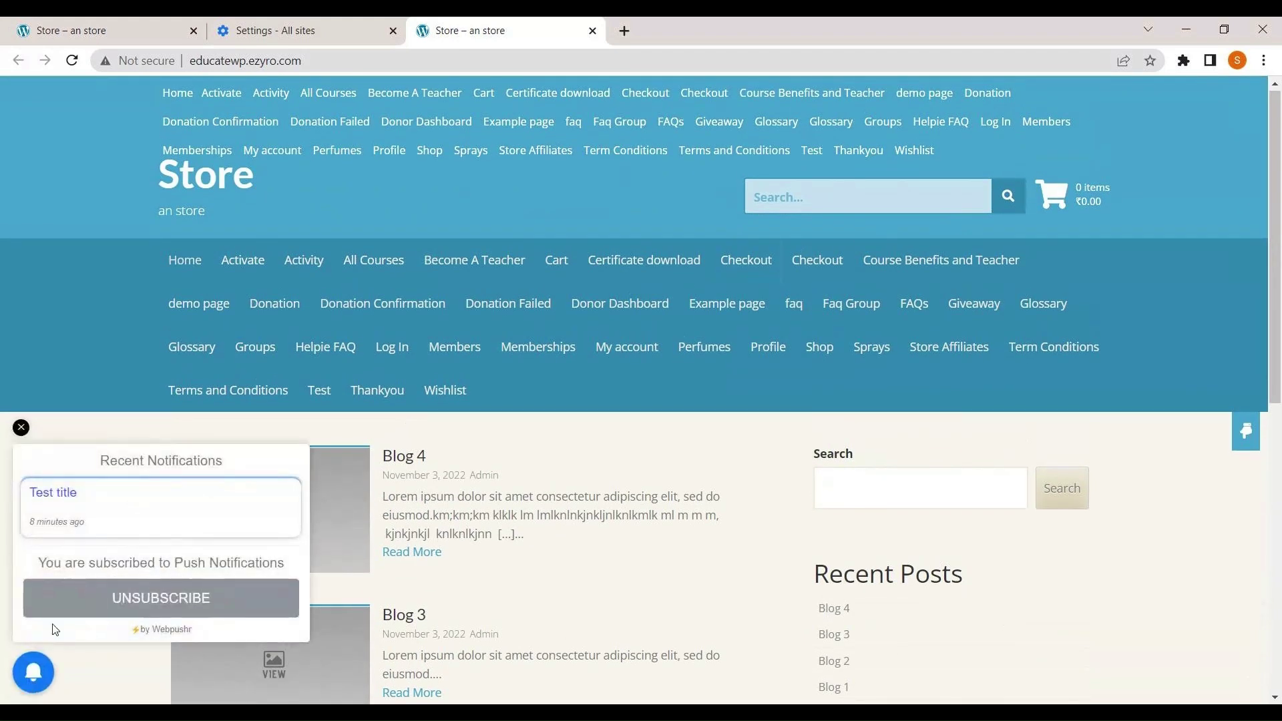
left_click(34, 674)
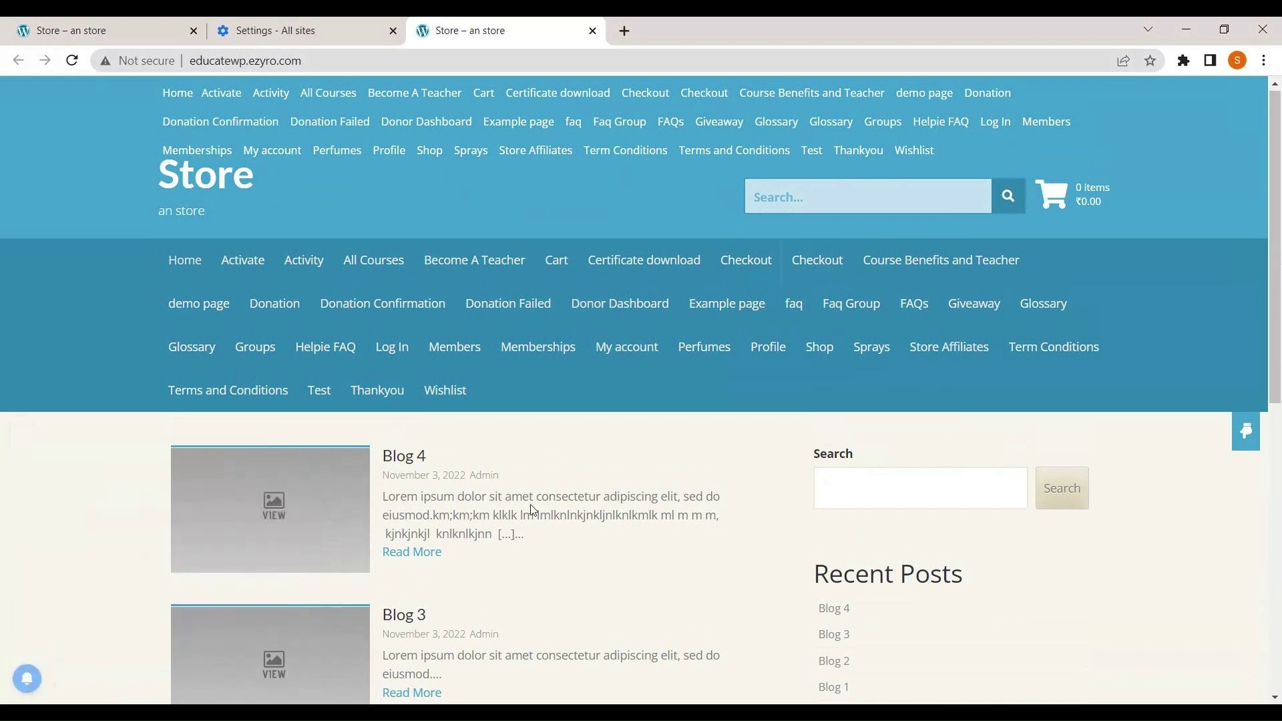
Review the Test campaign results: 1 sent, 1 delivered, 0 clicked or closed
left_click(1184, 32)
scroll(519, 451, "down", 2)
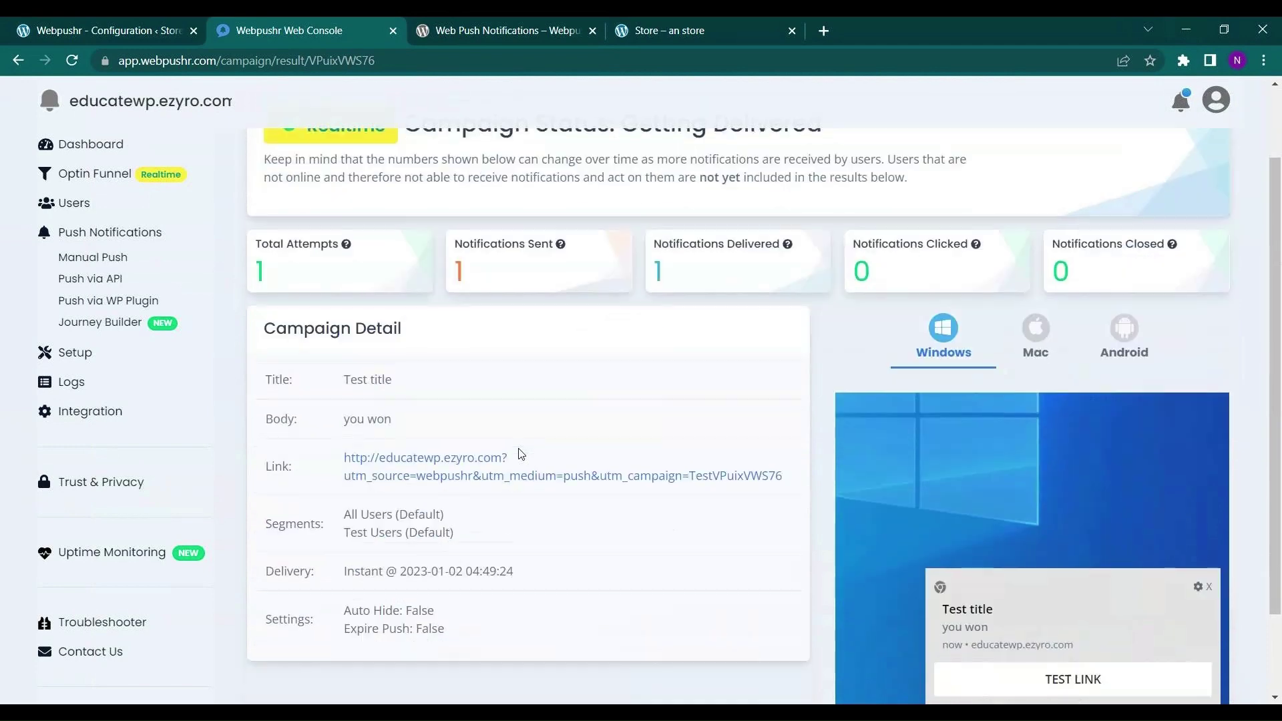
scroll(522, 454, "down", 1)
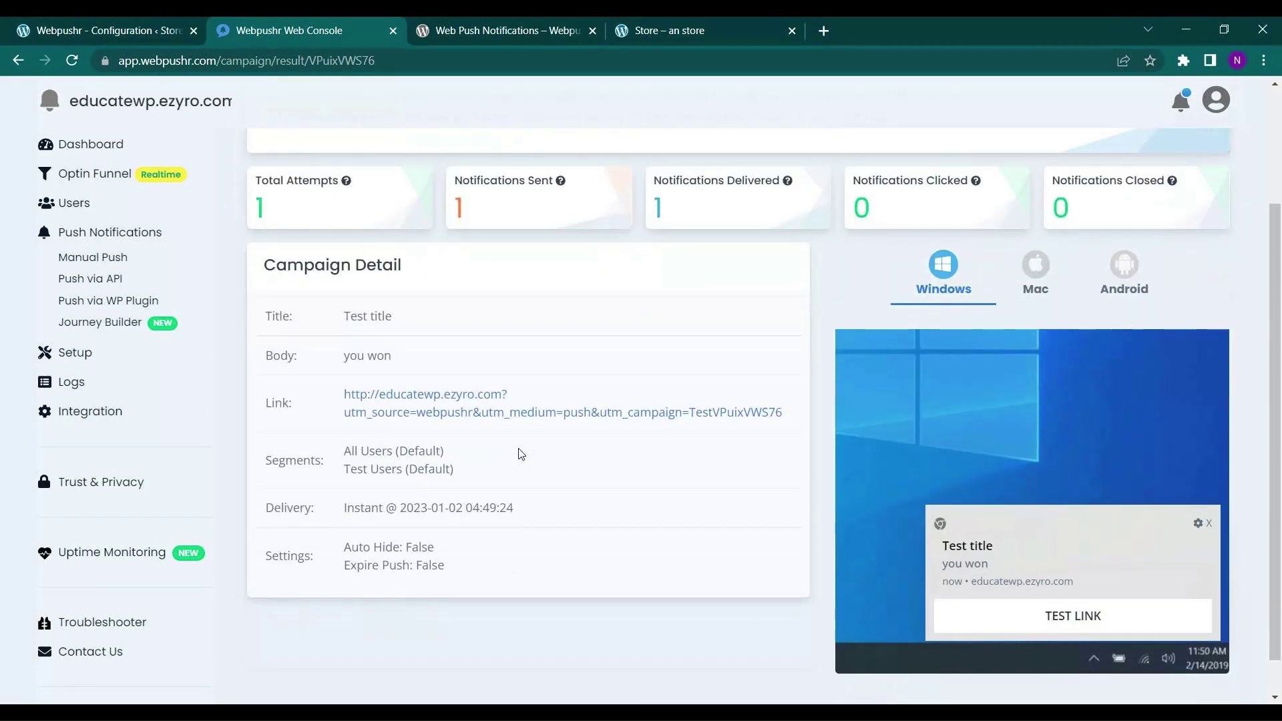
scroll(471, 406, "up", 2)
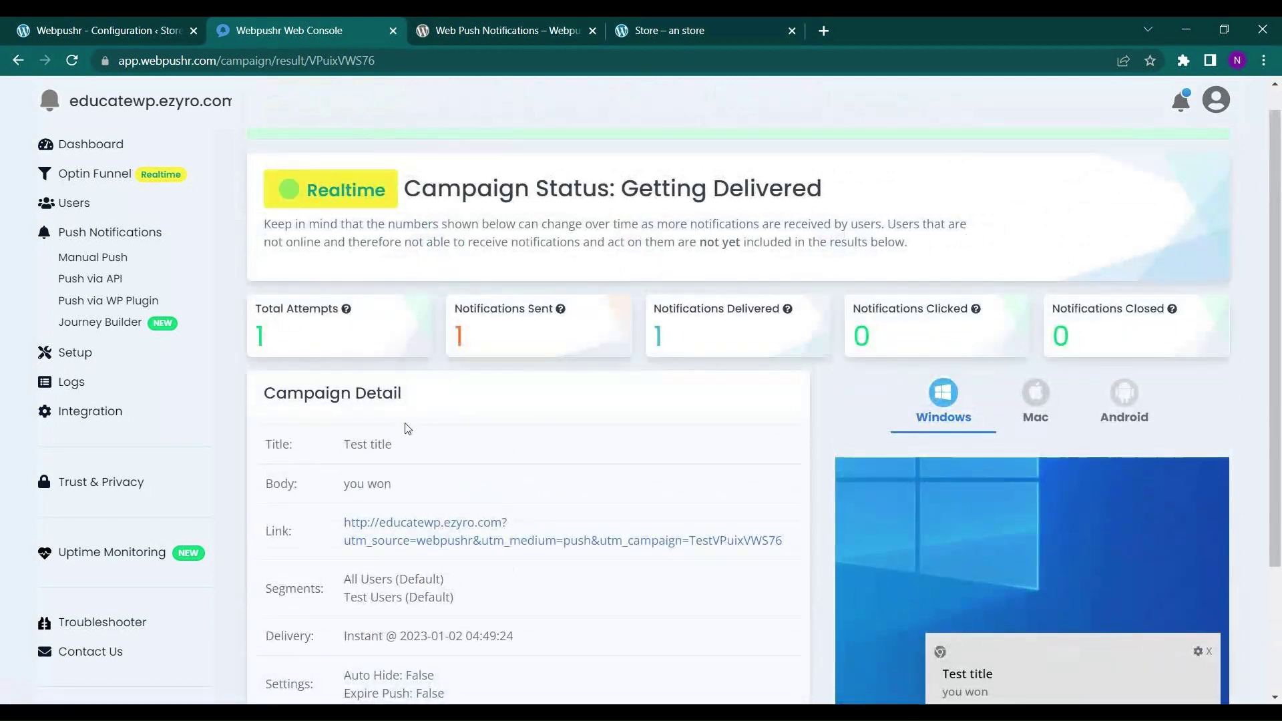
scroll(405, 428, "up", 1)
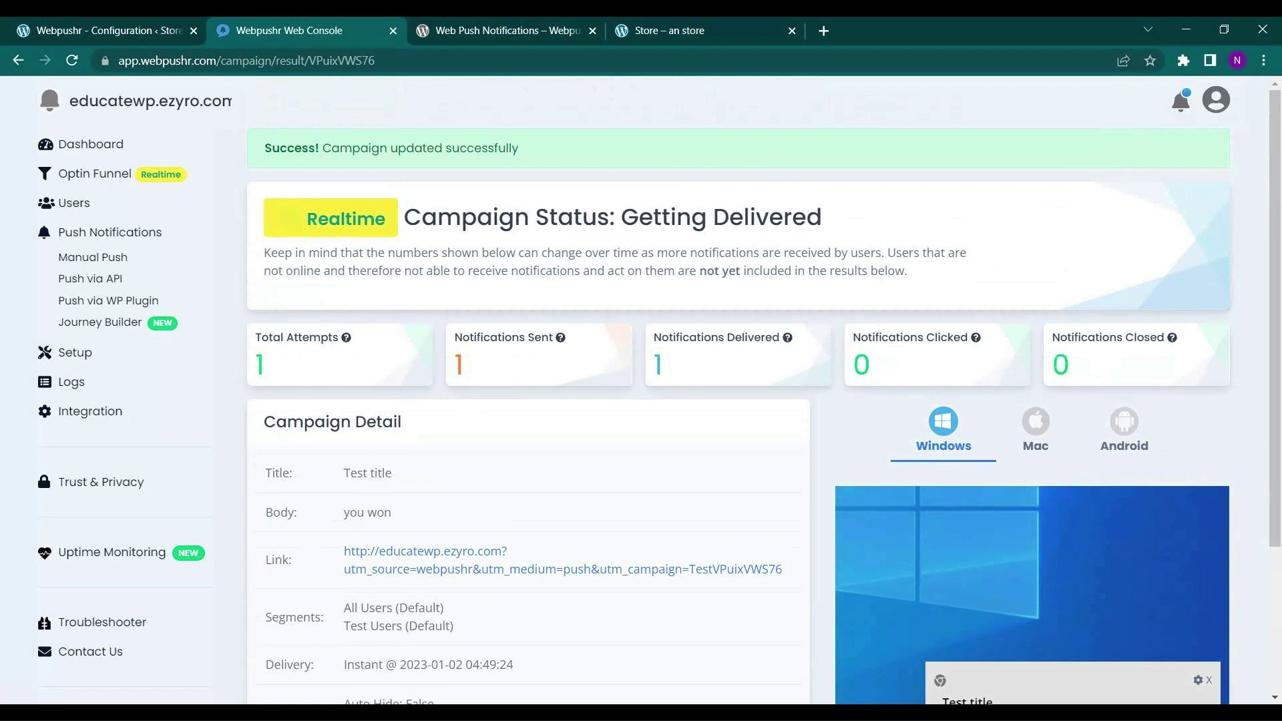
scroll(719, 501, "down", 3)
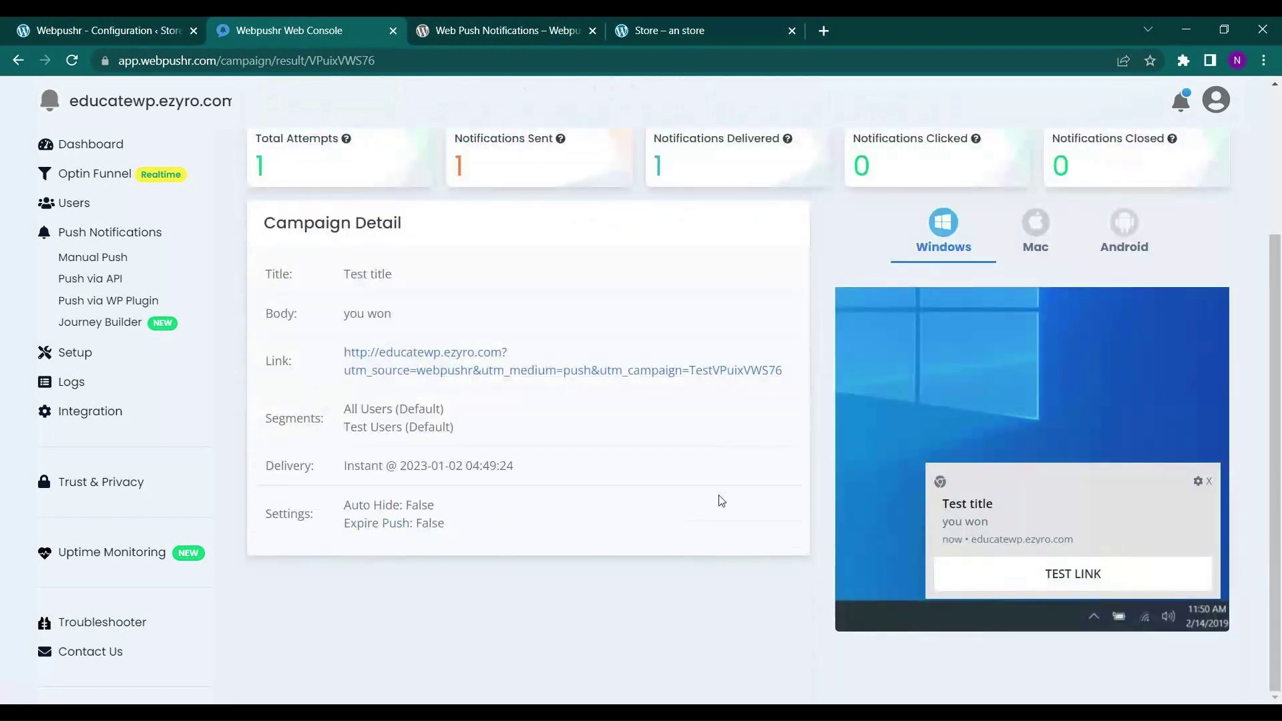
scroll(722, 501, "up", 3)
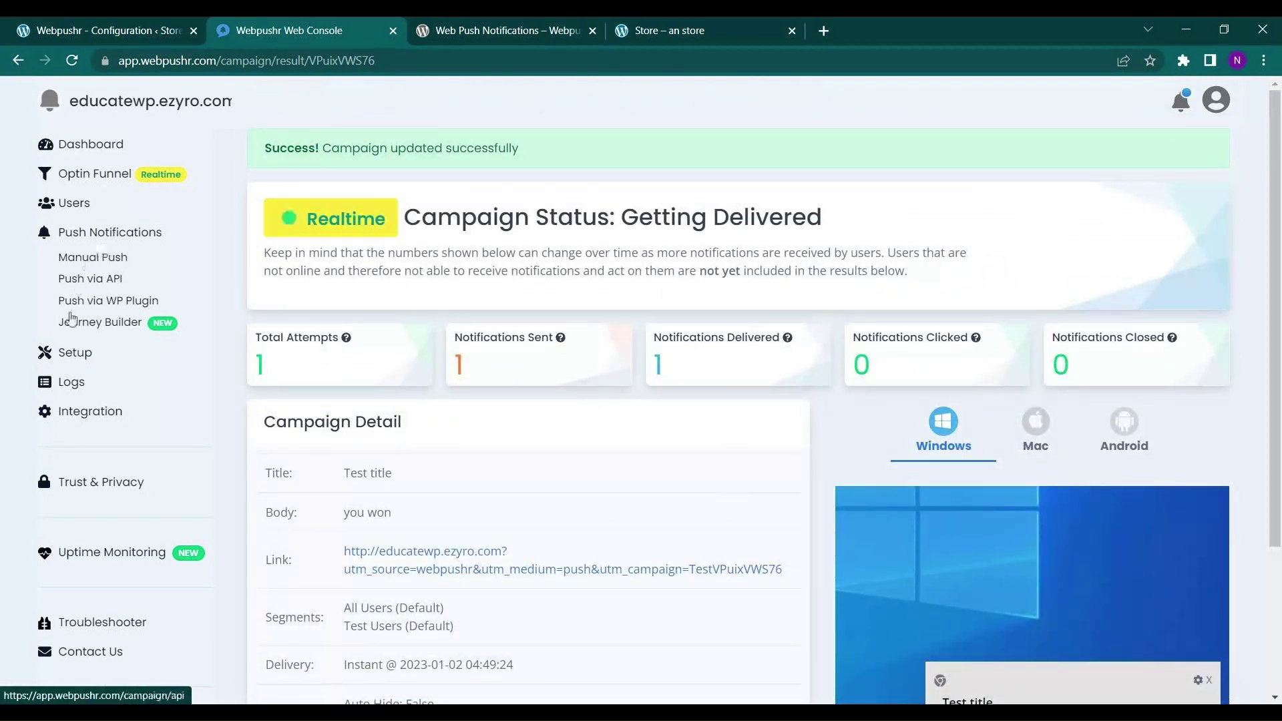
scroll(56, 438, "down", 1)
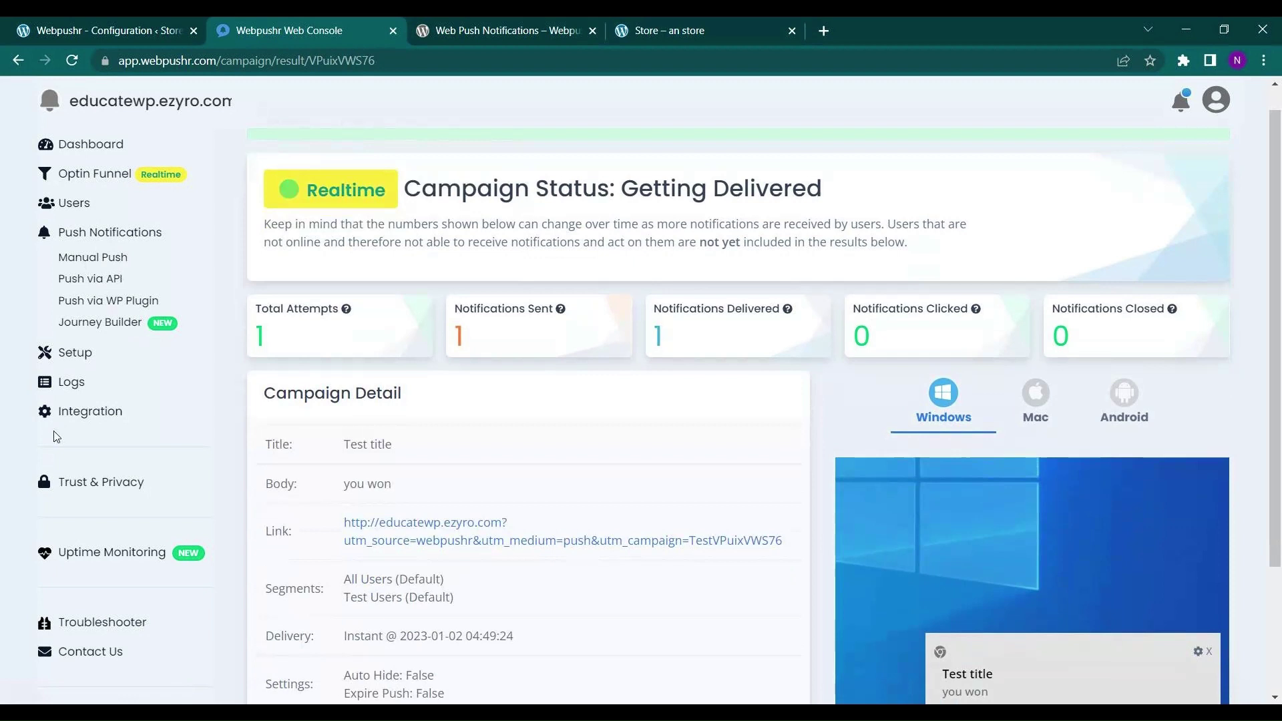
View the Subscribers log with 1 active user, then the empty Optin Funnel report for 01/01/2023
left_click(73, 391)
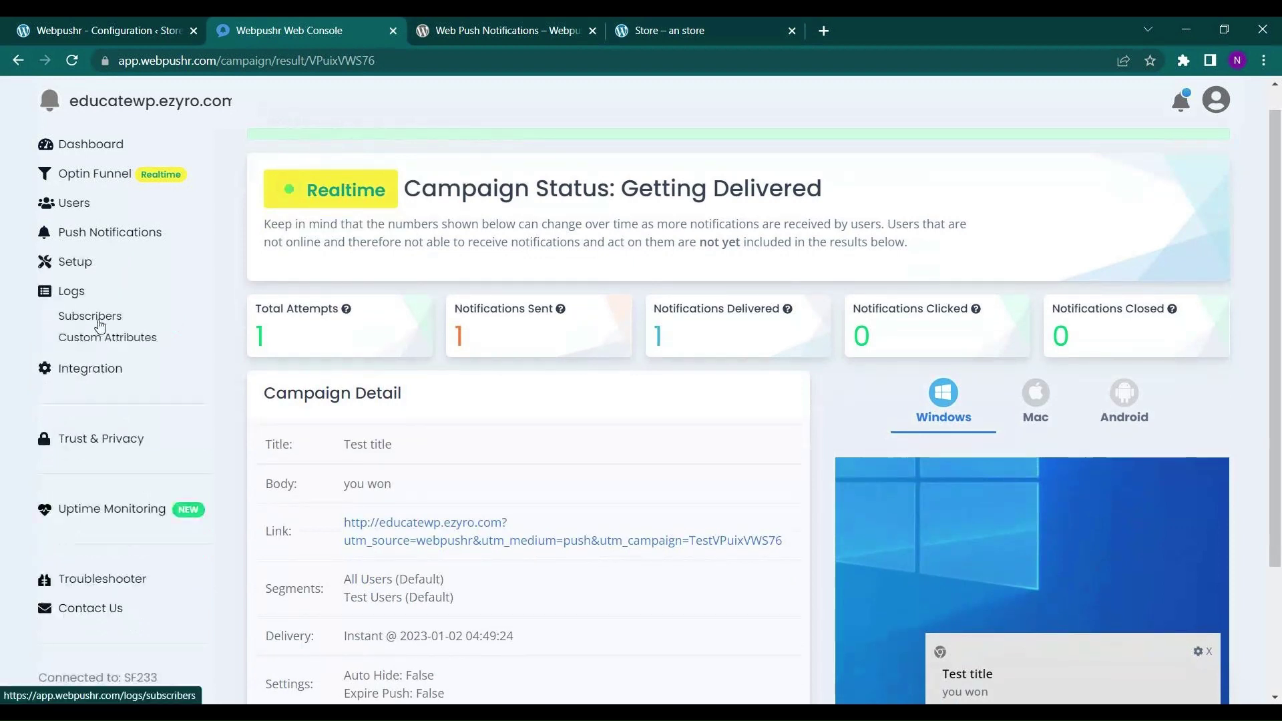
left_click(98, 319)
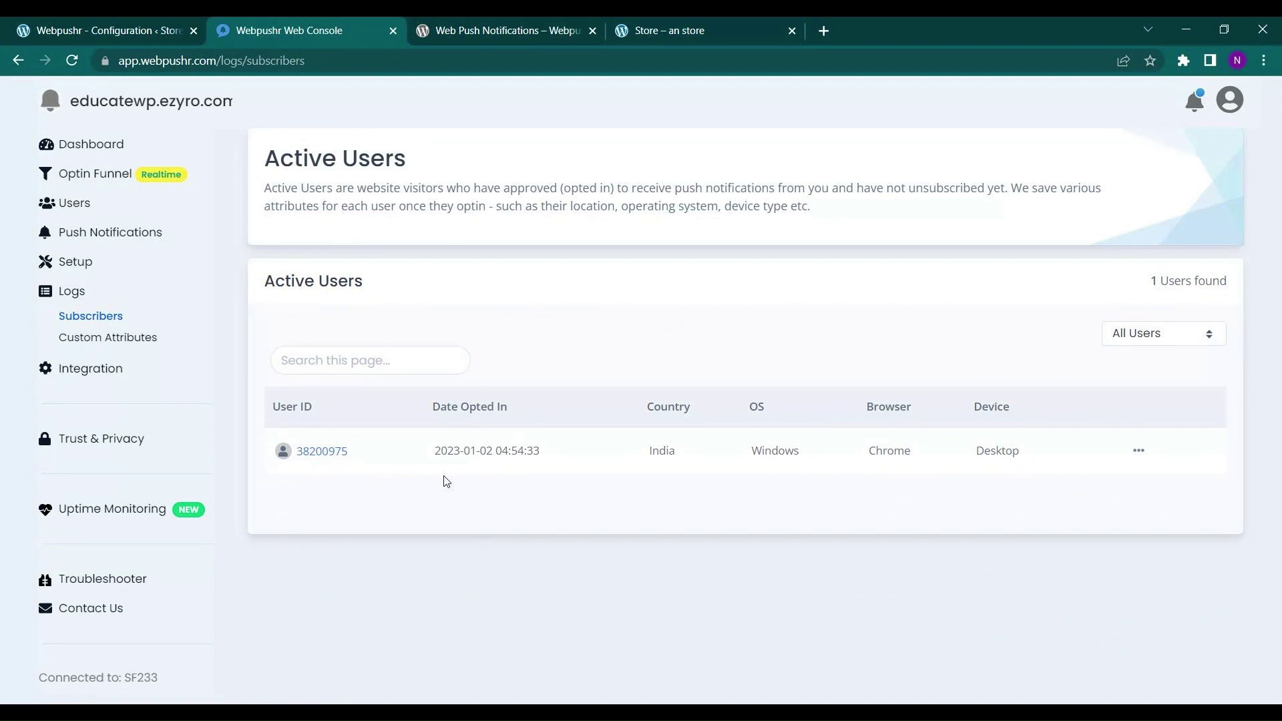
left_click(105, 175)
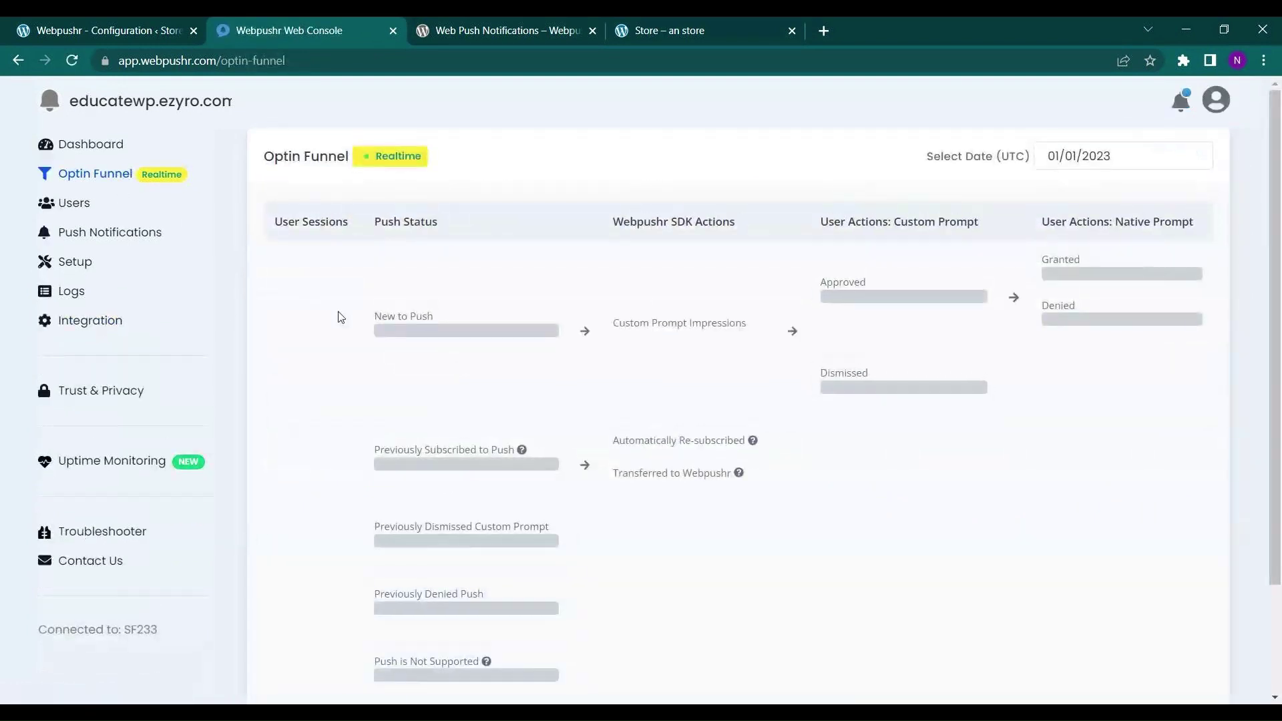
scroll(549, 398, "down", 2)
scroll(549, 398, "up", 2)
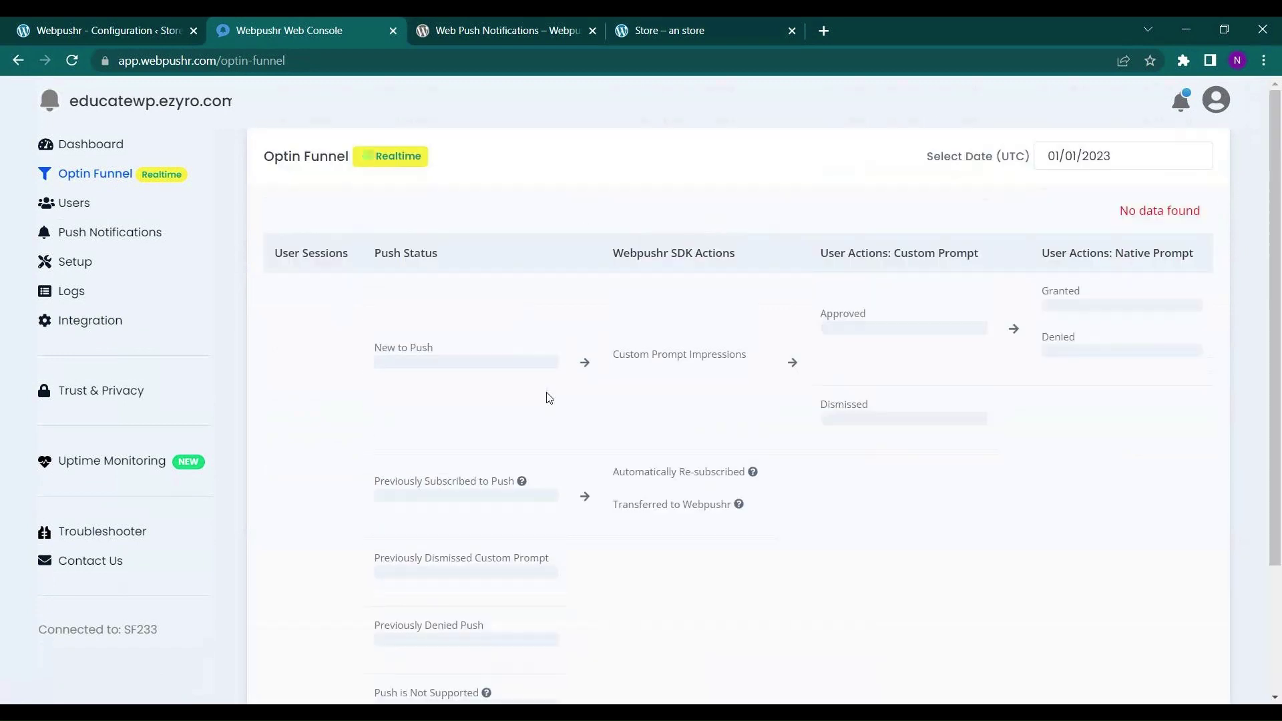
scroll(549, 397, "down", 1)
scroll(549, 398, "up", 1)
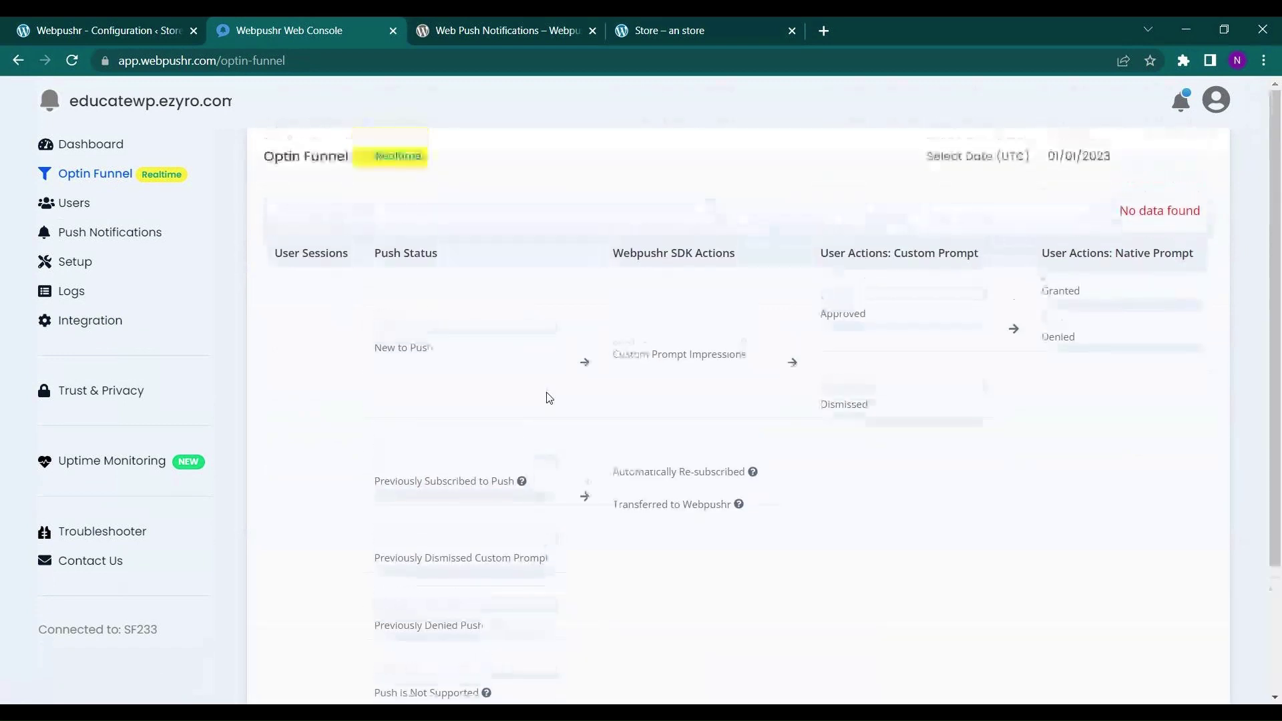
Review the Dashboard Overview: 7 impressions, 1 interaction, 14.3% CTR and Recent Subscribers
left_click(120, 155)
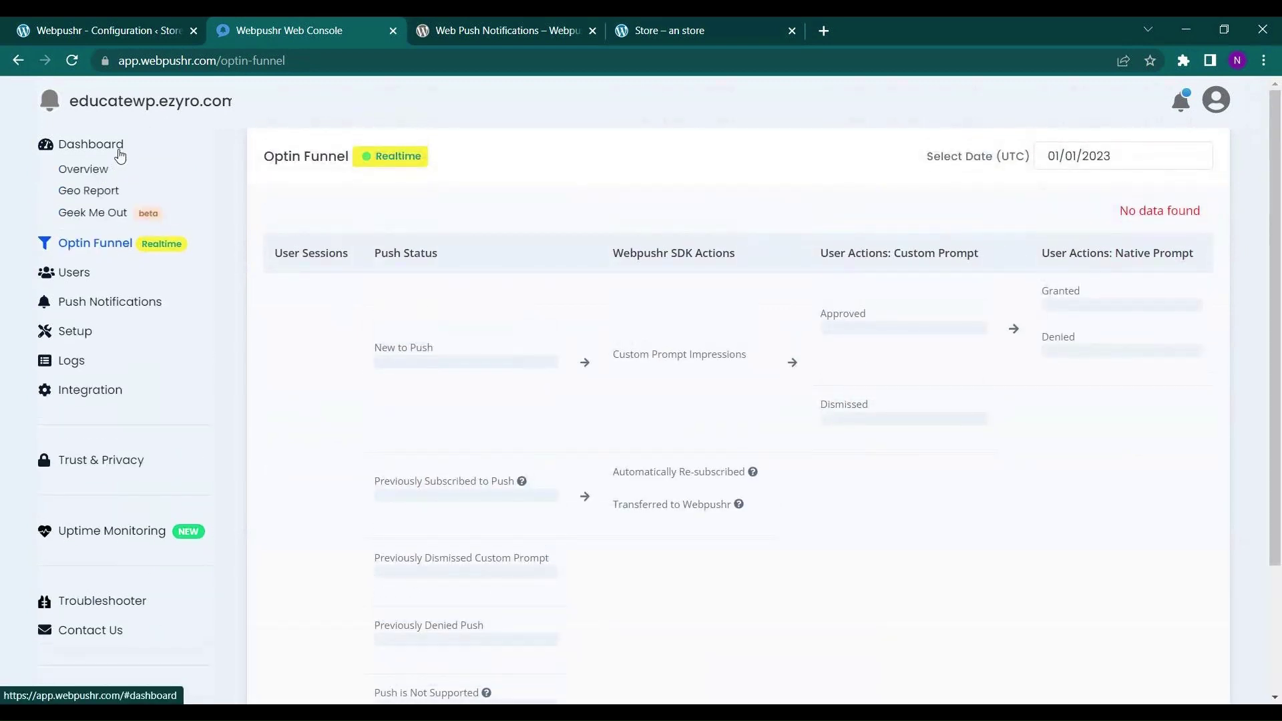
left_click(92, 172)
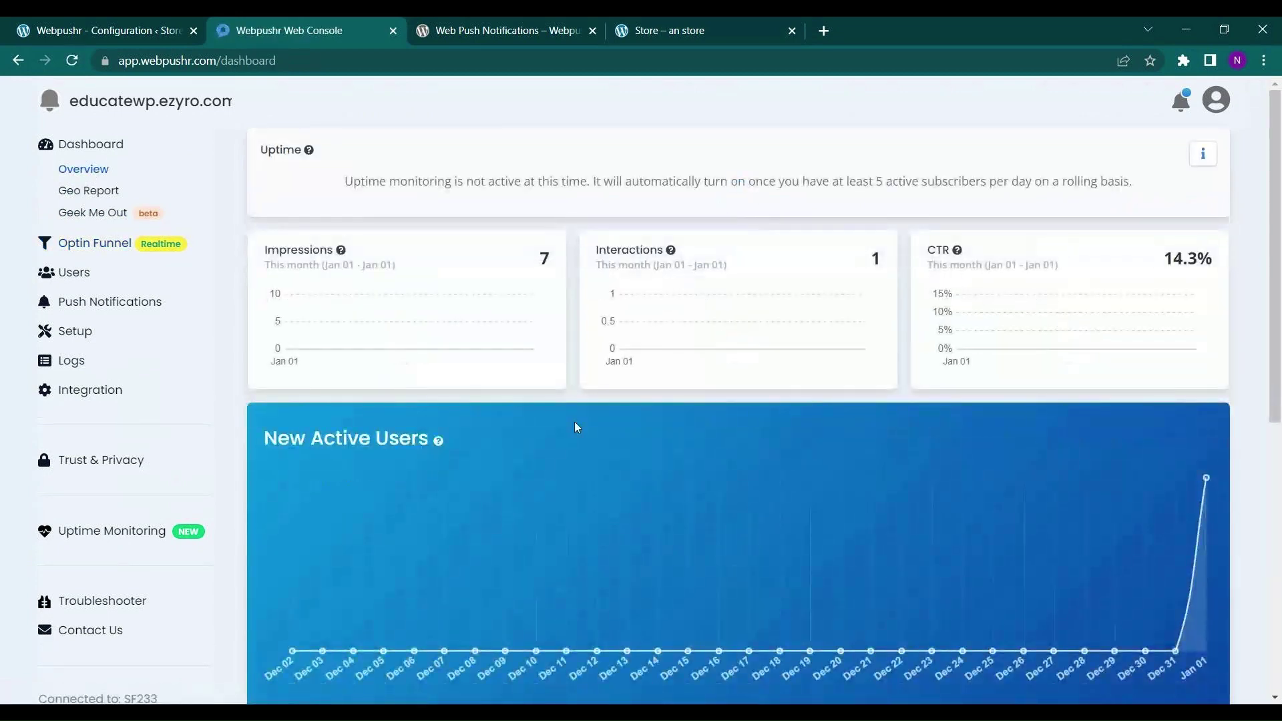
scroll(574, 422, "down", 1)
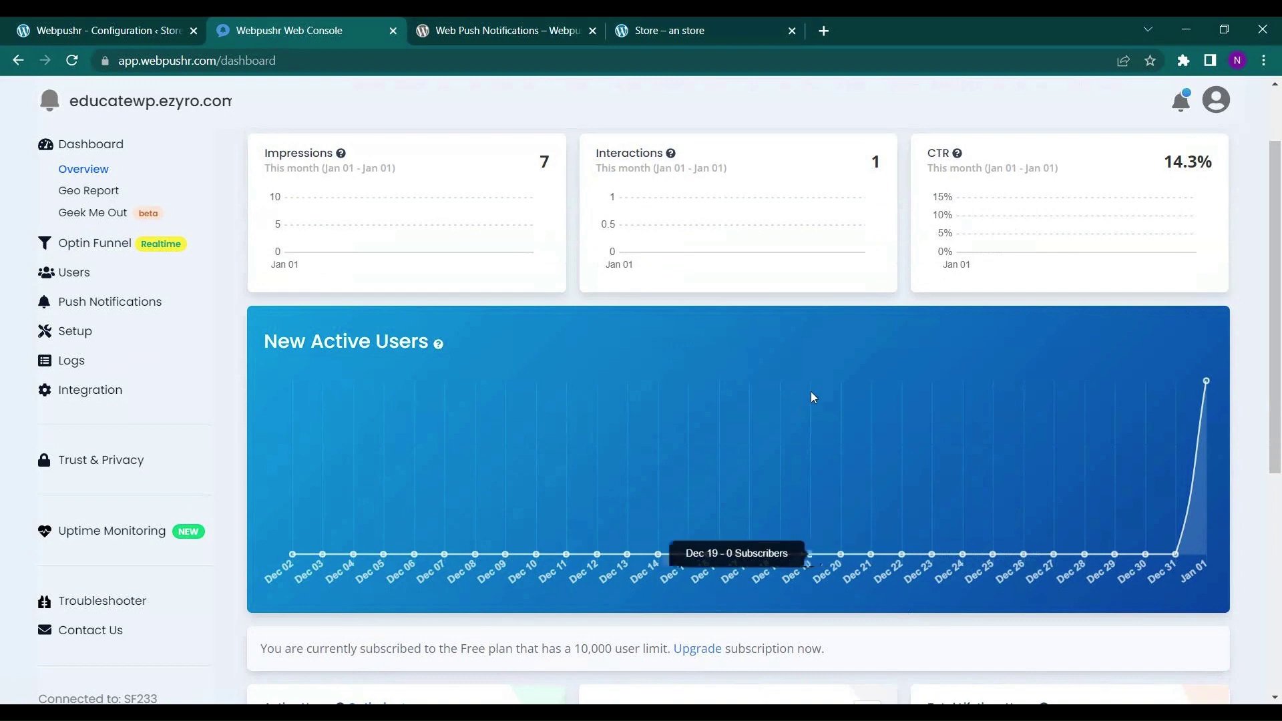
scroll(811, 397, "up", 1)
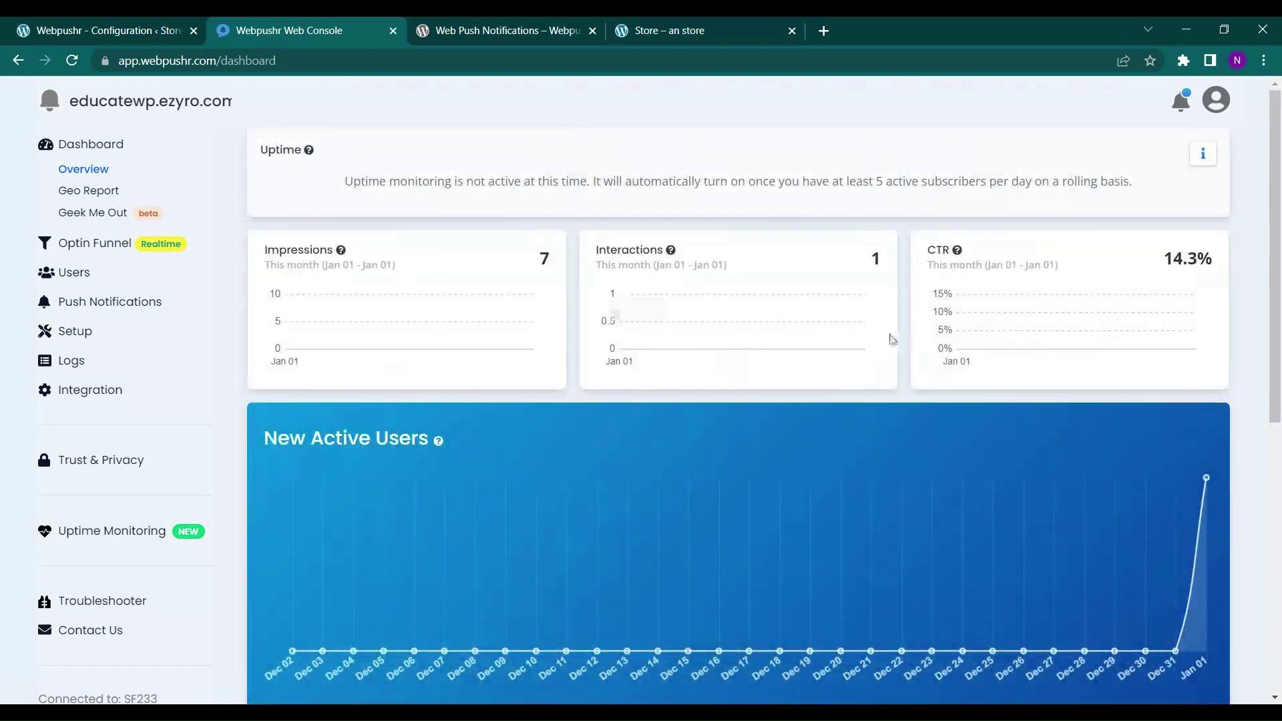
scroll(890, 333, "down", 5)
scroll(669, 558, "down", 1)
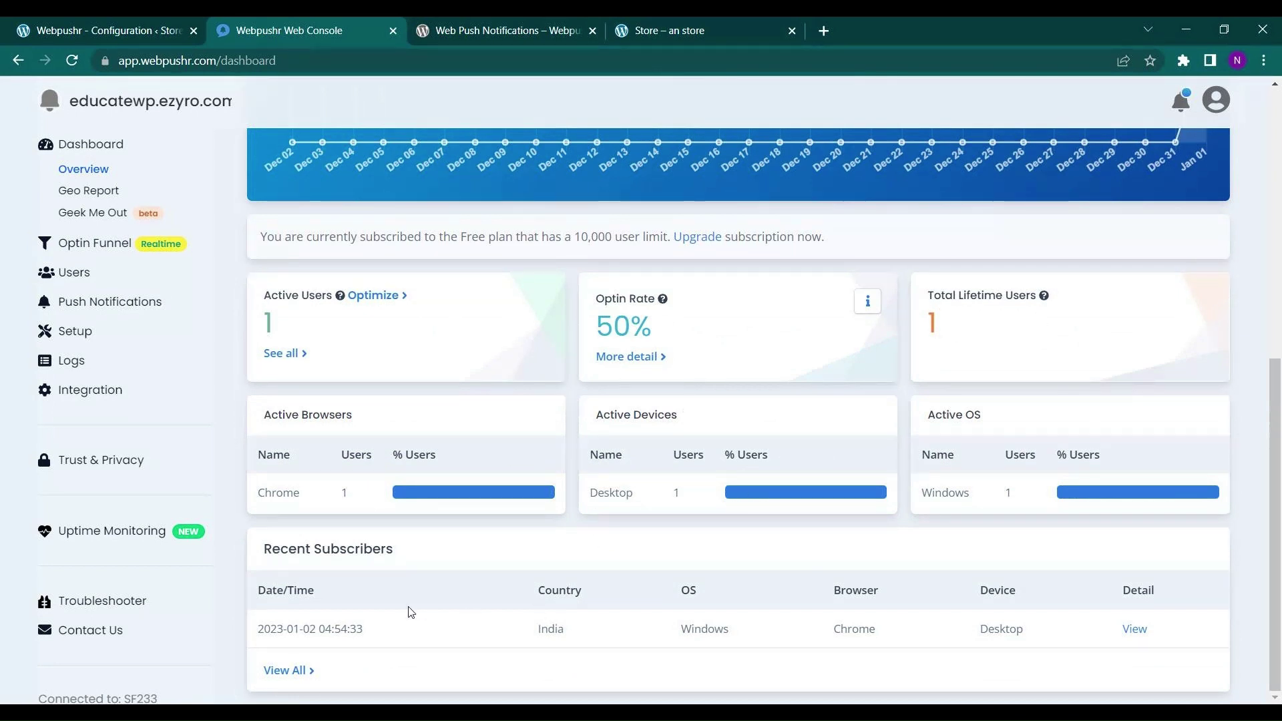
scroll(509, 585, "up", 4)
scroll(156, 352, "up", 3)
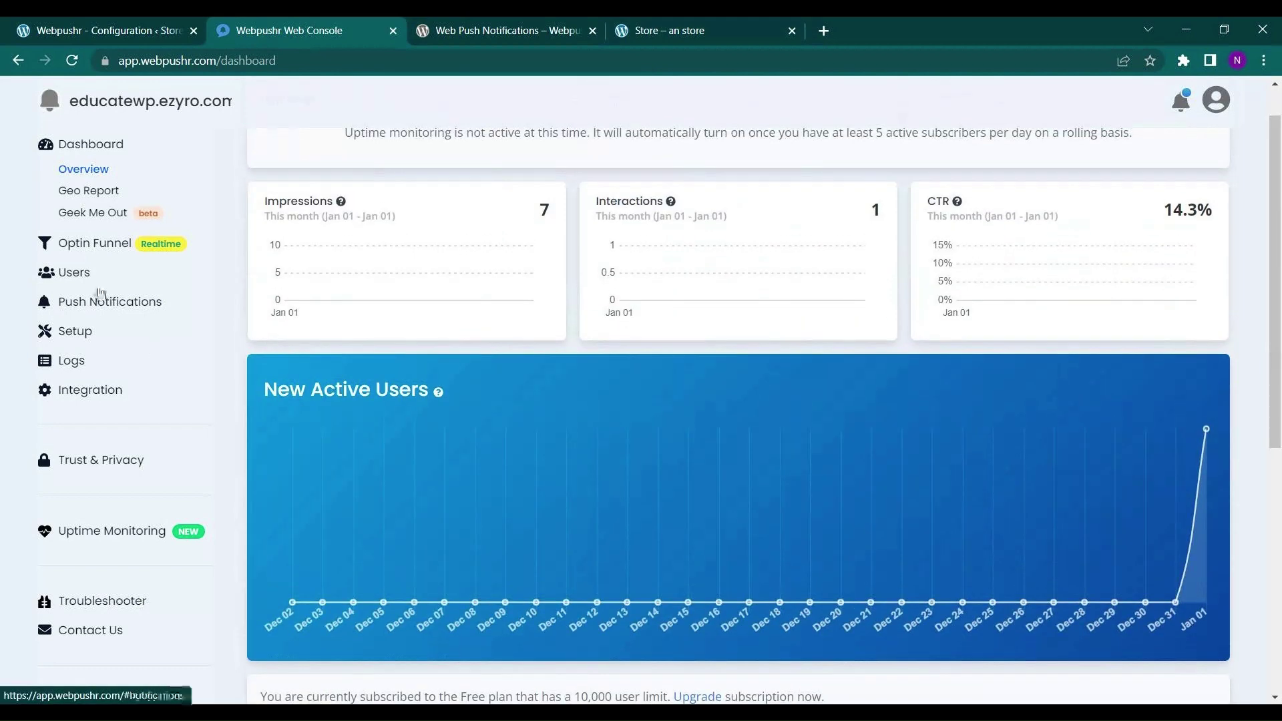
Inspect the subscriber's details and custom attributes, then list the All Users and Test Users segments
left_click(74, 273)
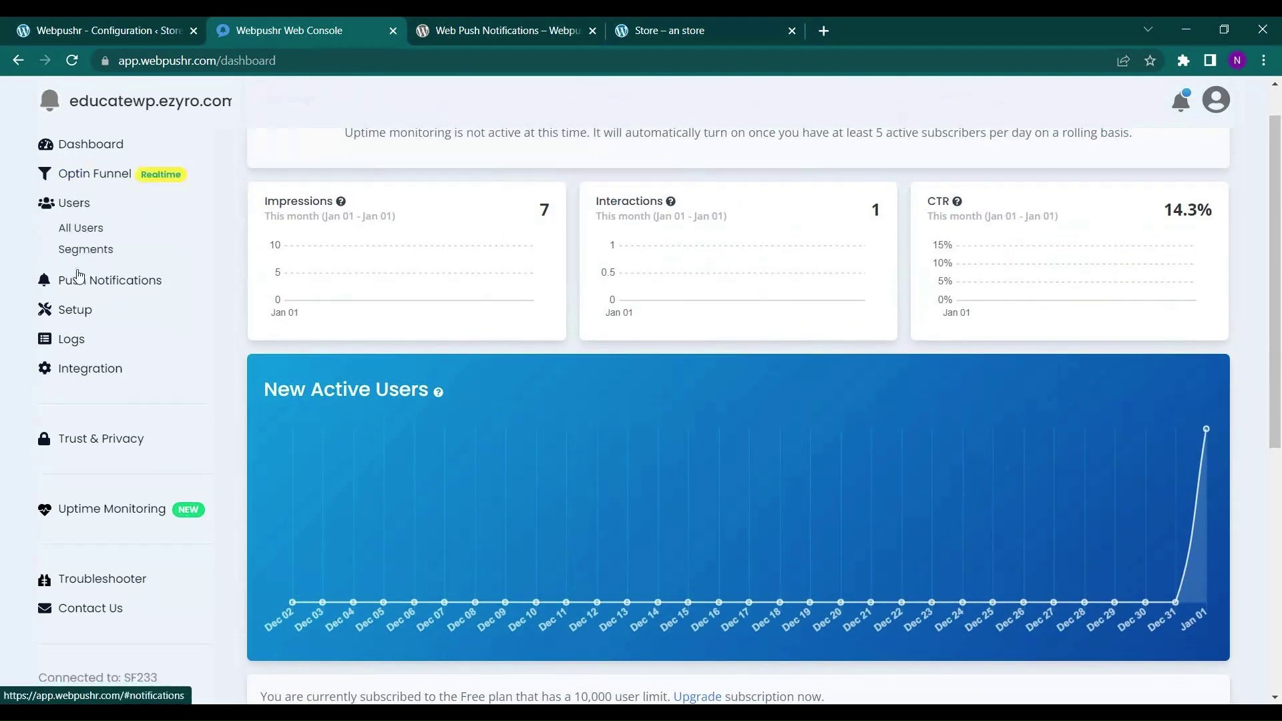
left_click(86, 232)
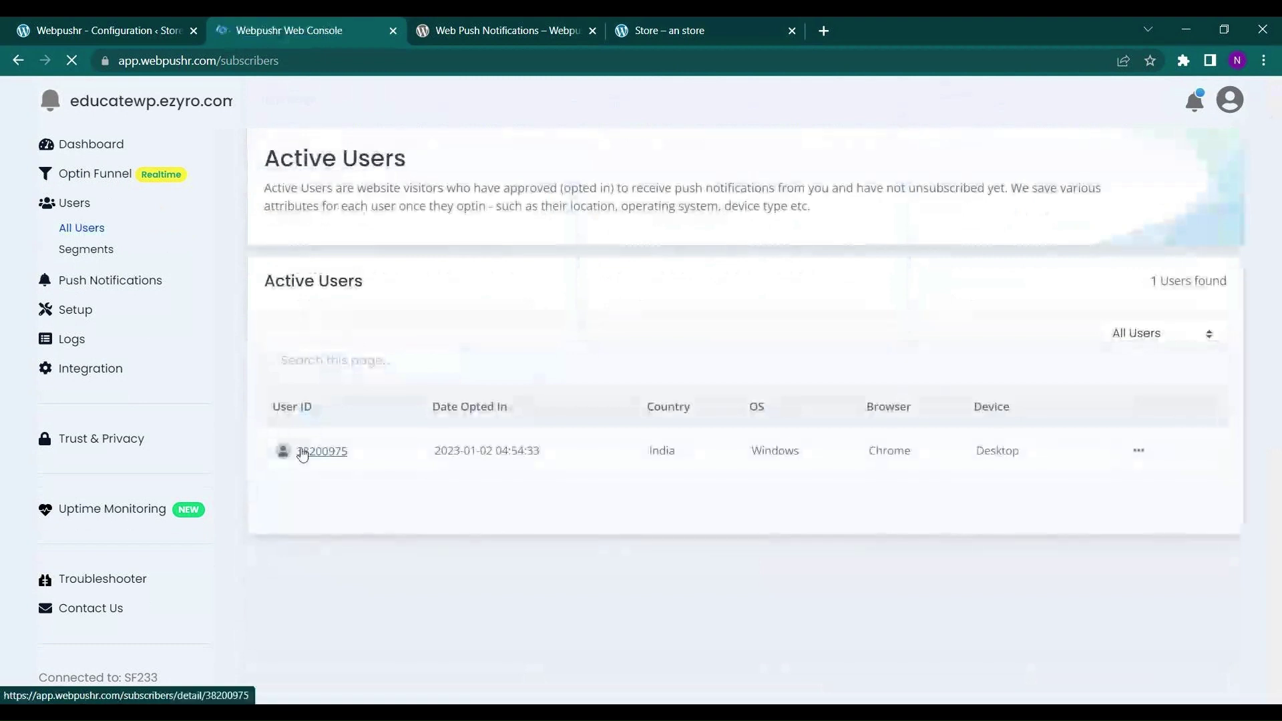
left_click(304, 460)
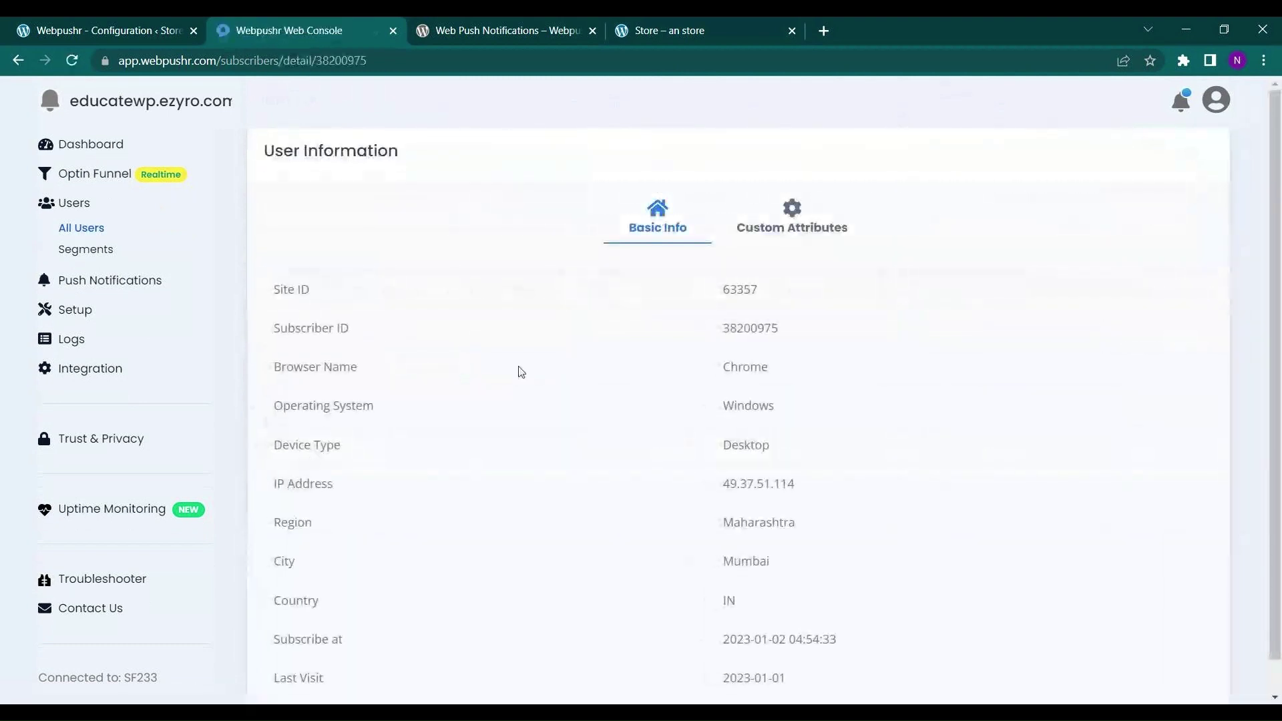
scroll(509, 429, "down", 1)
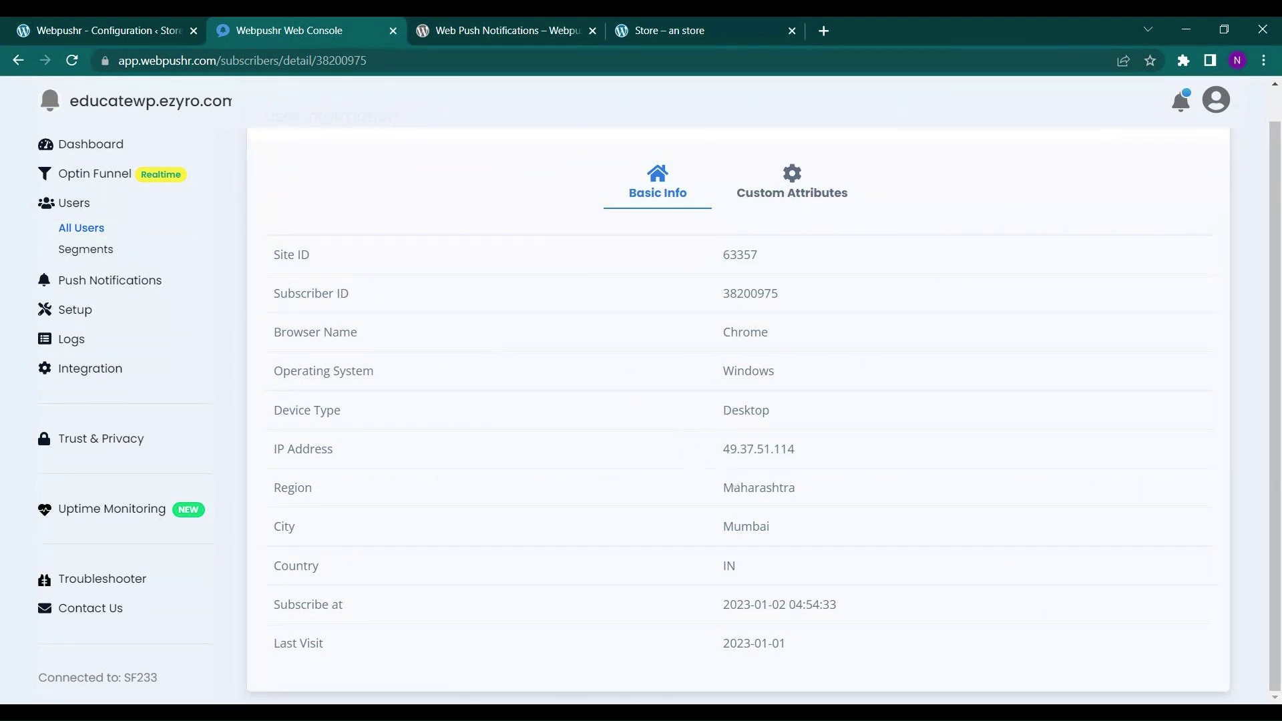
scroll(738, 401, "up", 1)
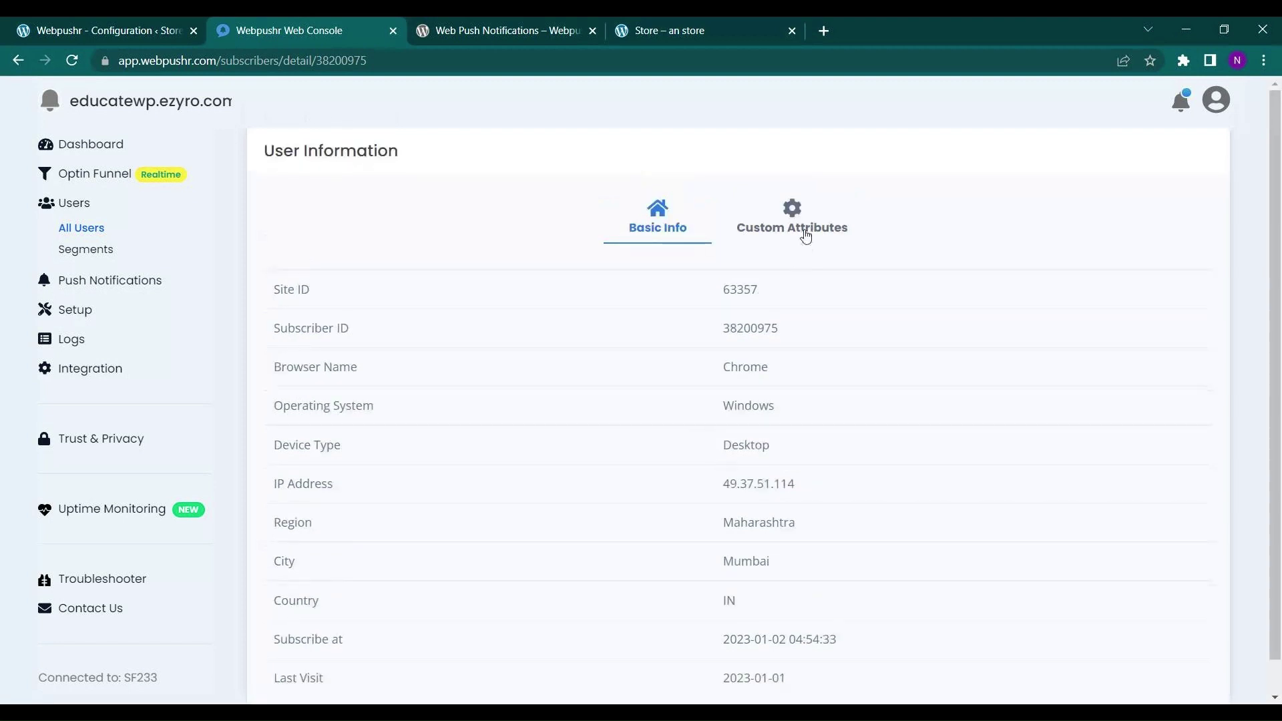
left_click(805, 236)
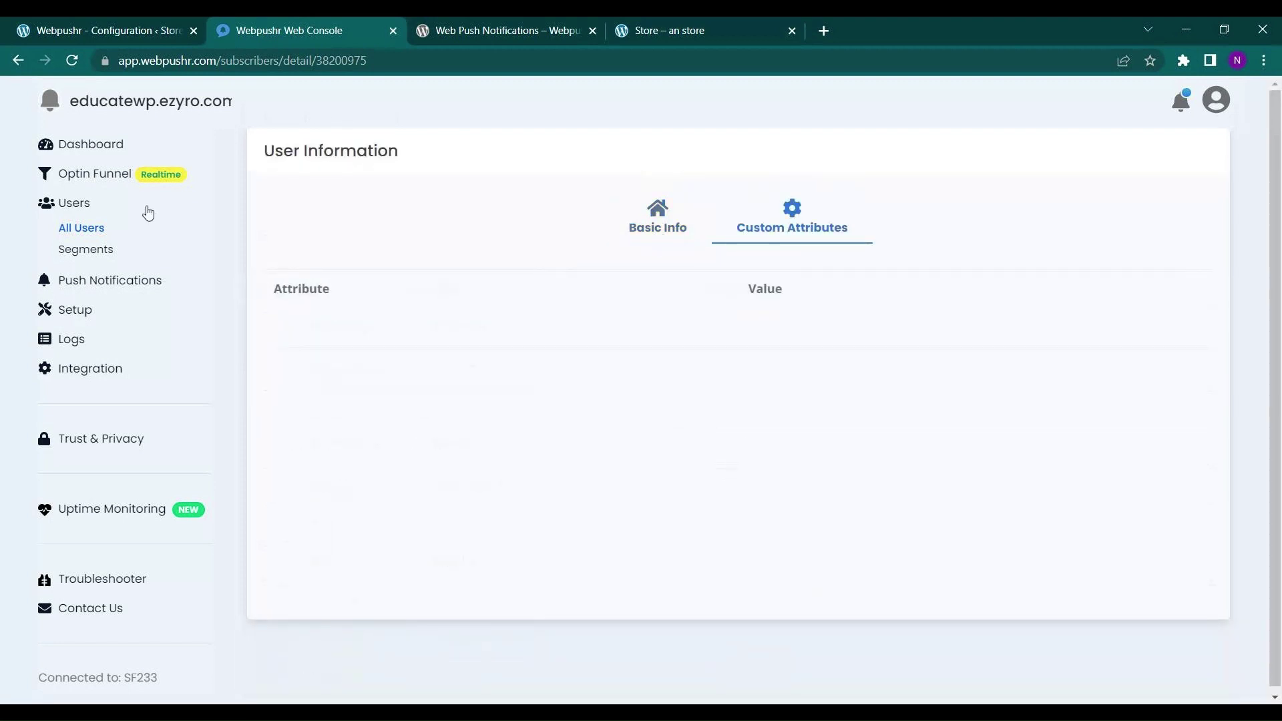
left_click(93, 247)
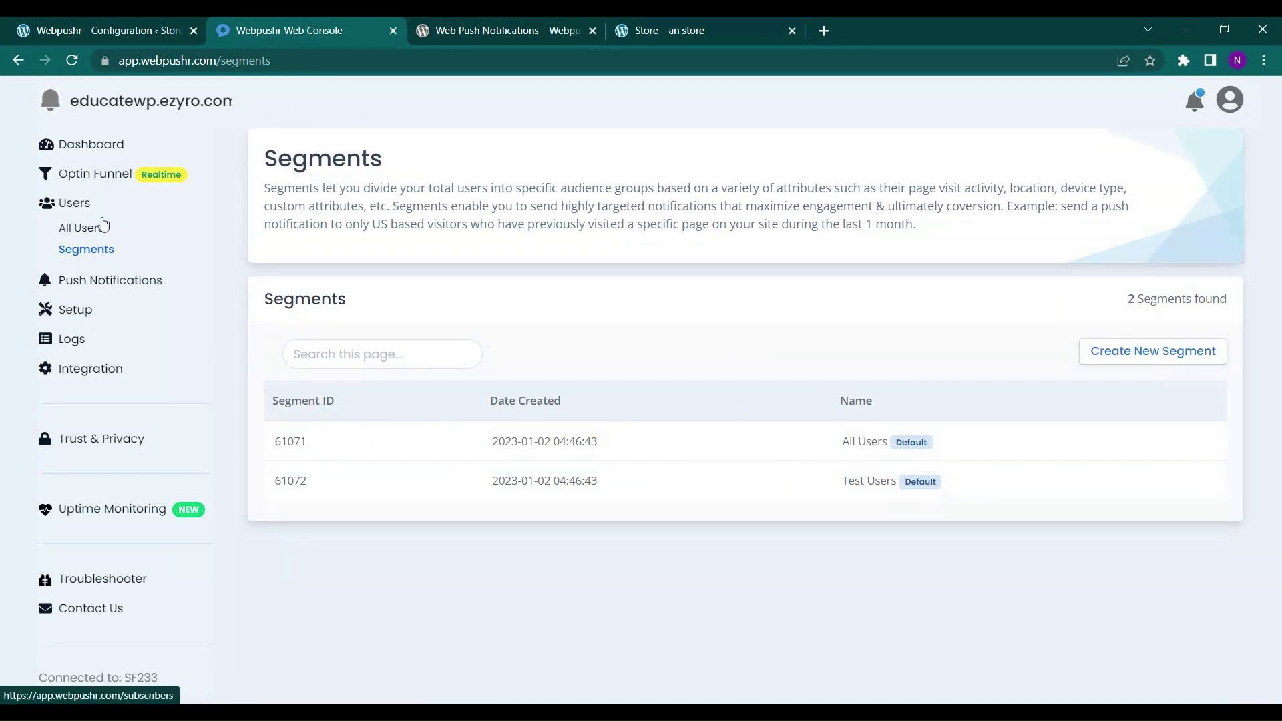
Return to the WordPress Webpushr Configuration tab, where New Post Settings and Enable Web Push are on
left_click(85, 155)
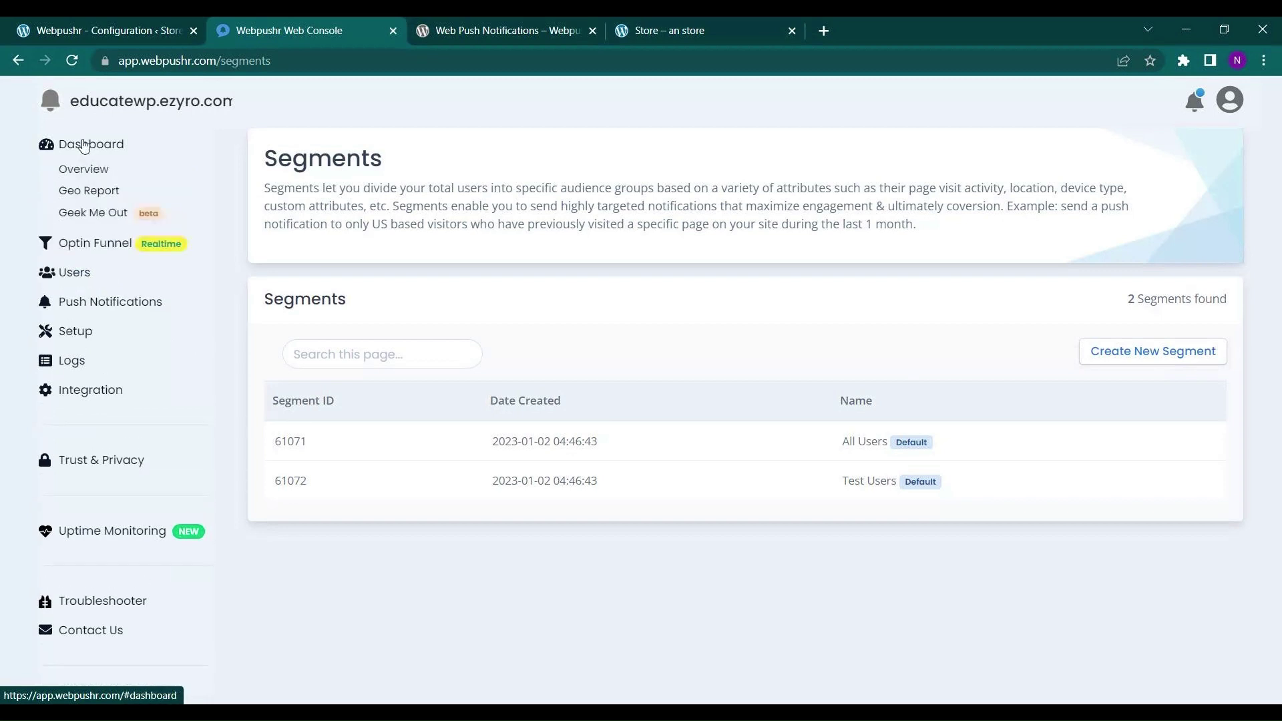
left_click(93, 147)
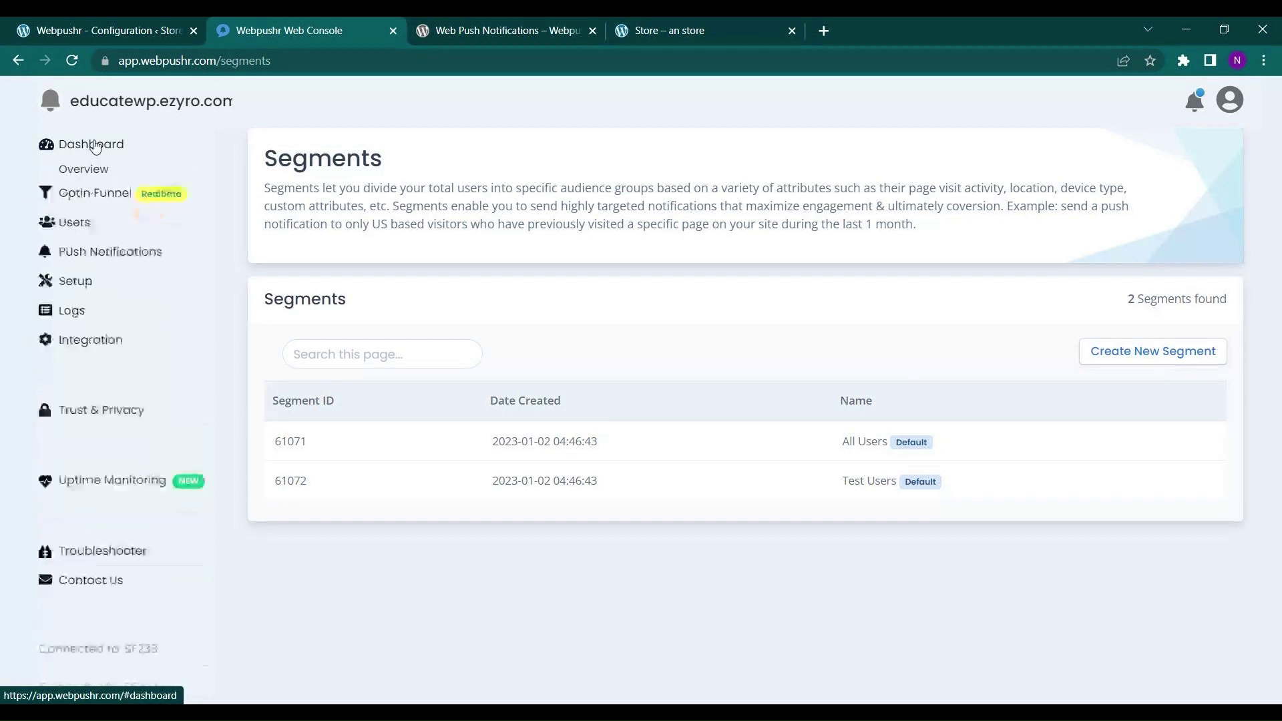
left_click(477, 22)
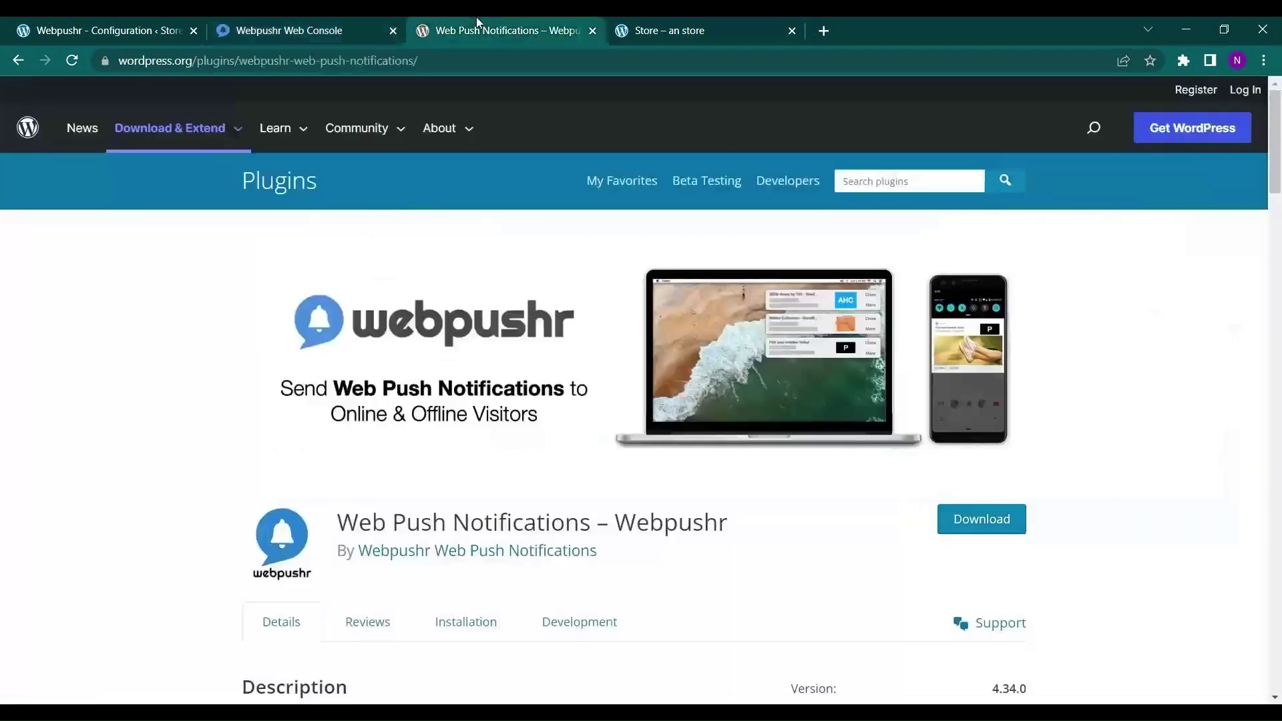
left_click(254, 20)
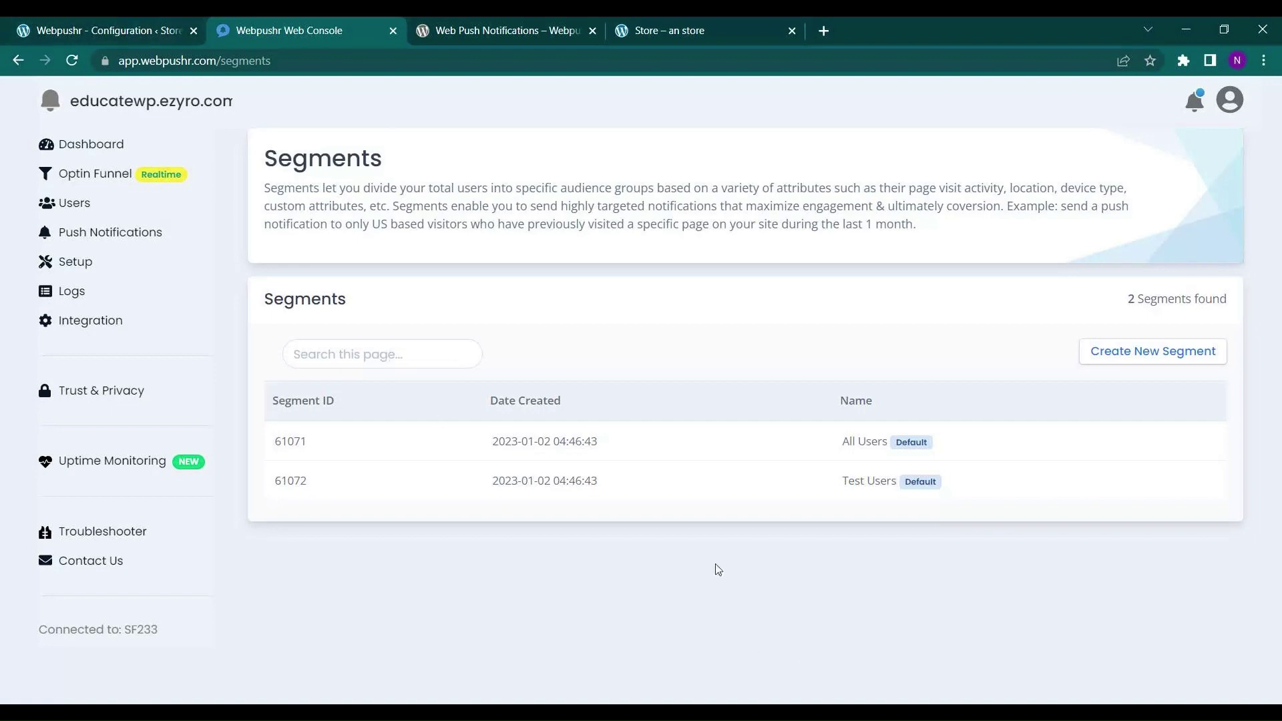
left_click(155, 20)
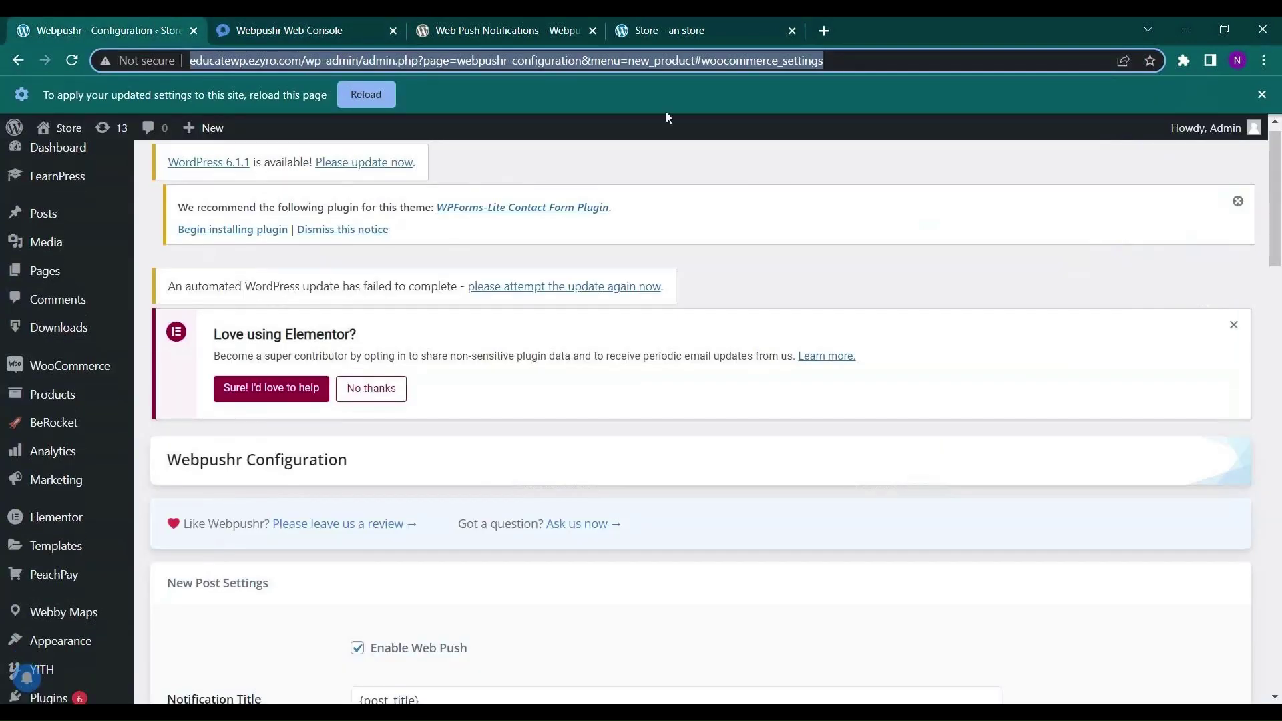